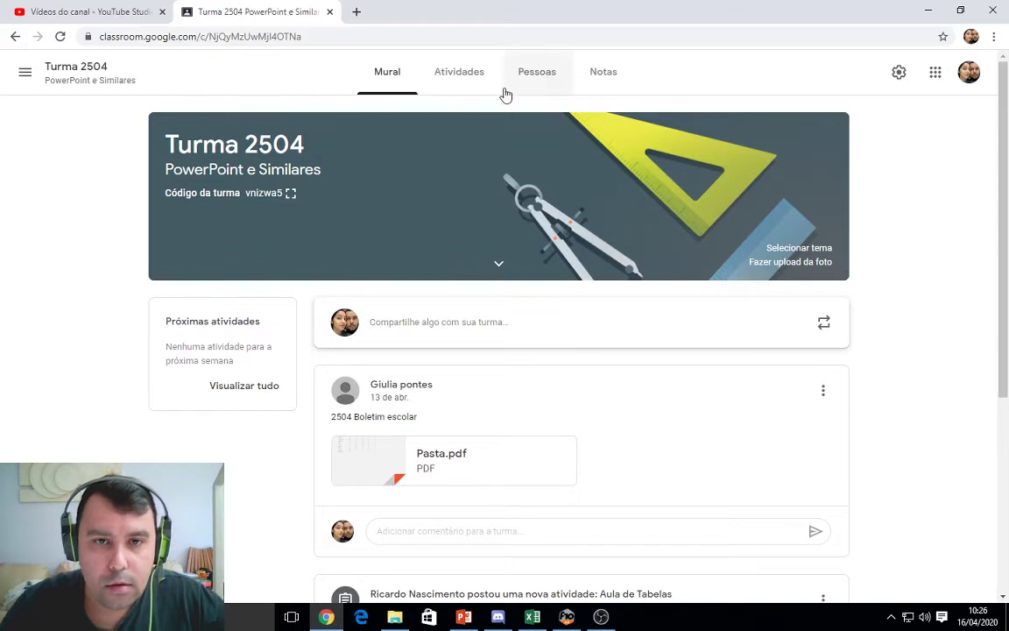
# - Create a new assignment (Atividade) for Turma 2504 and attach a newly created Google Sheets spreadsheet to it
pyautogui.click(467, 75)
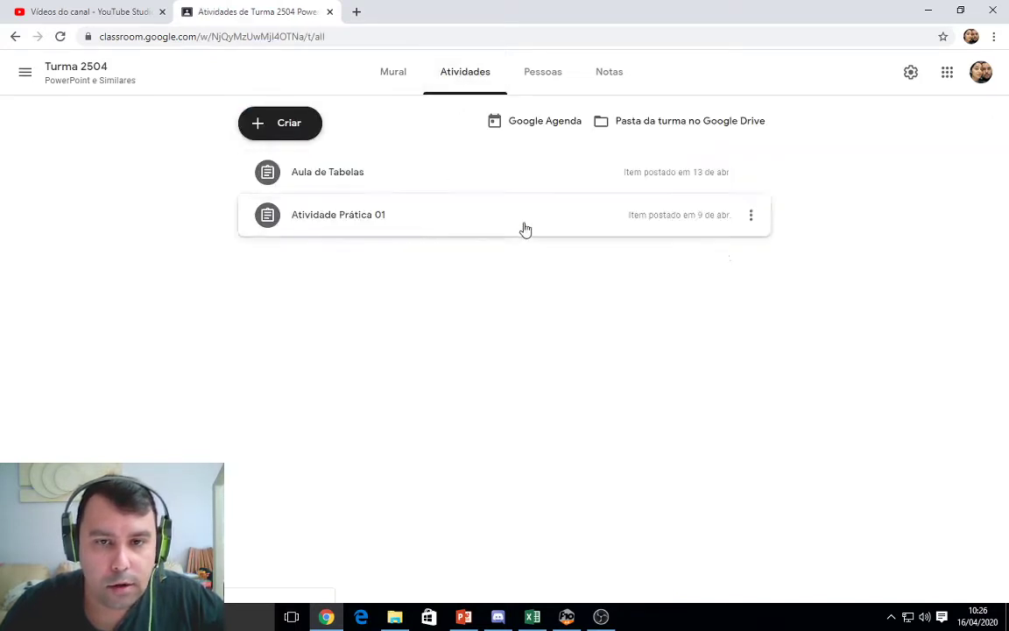
pyautogui.click(295, 128)
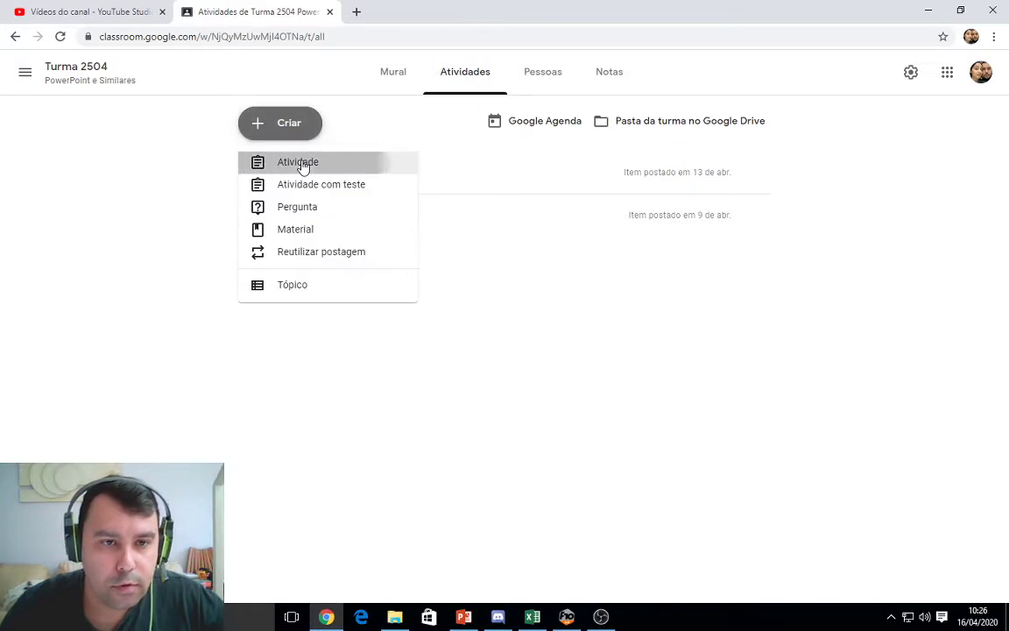
pyautogui.click(303, 162)
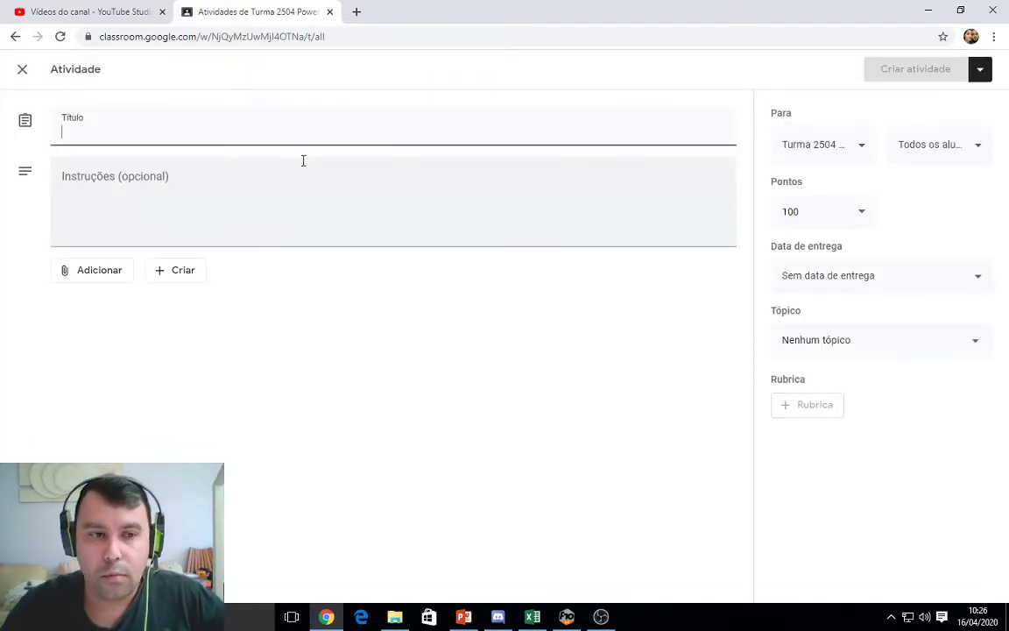
pyautogui.click(101, 273)
pyautogui.click(176, 274)
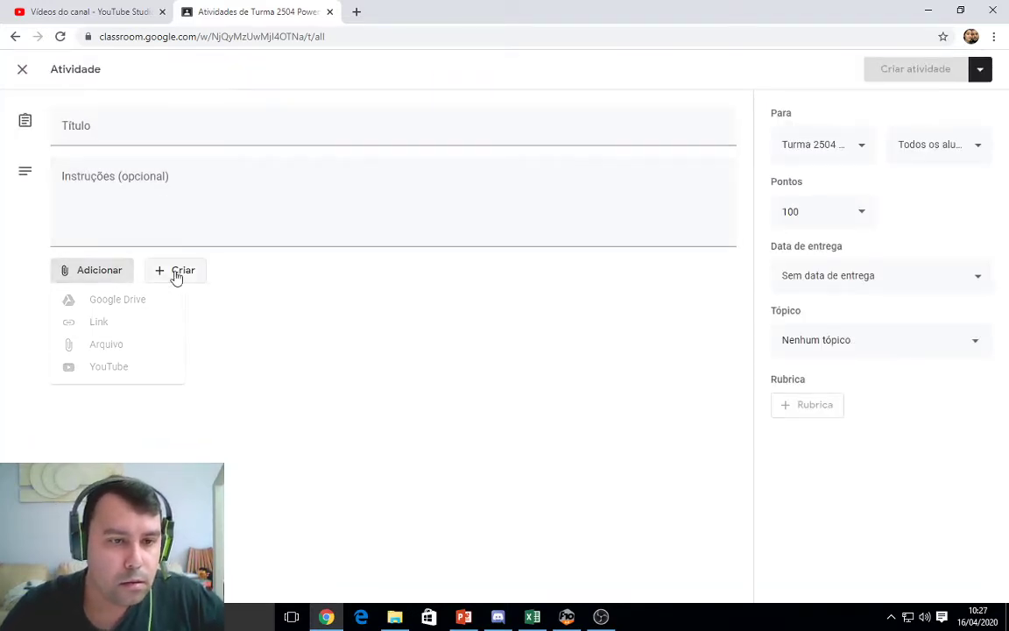
pyautogui.click(175, 274)
pyautogui.click(216, 346)
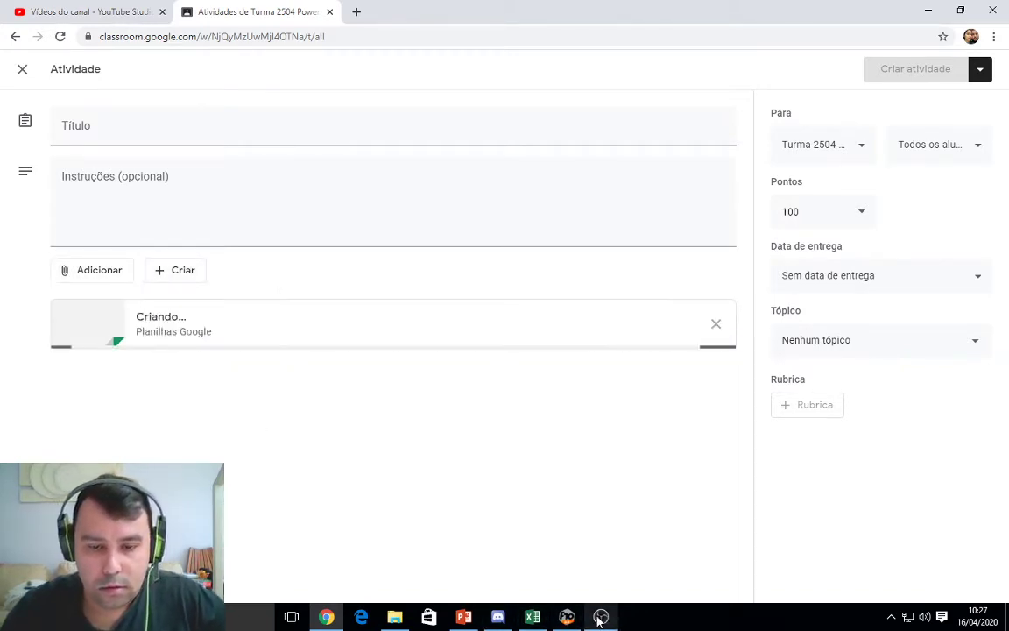
# - Switch to Discord and start a live stream of the entire screen in the class voice channel
pyautogui.click(497, 617)
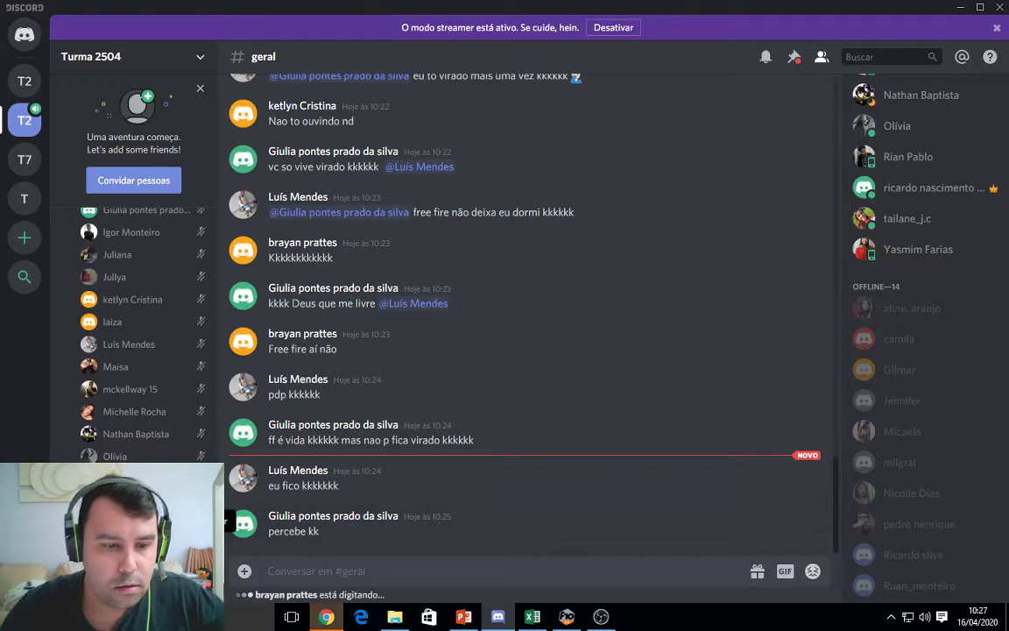
pyautogui.click(191, 536)
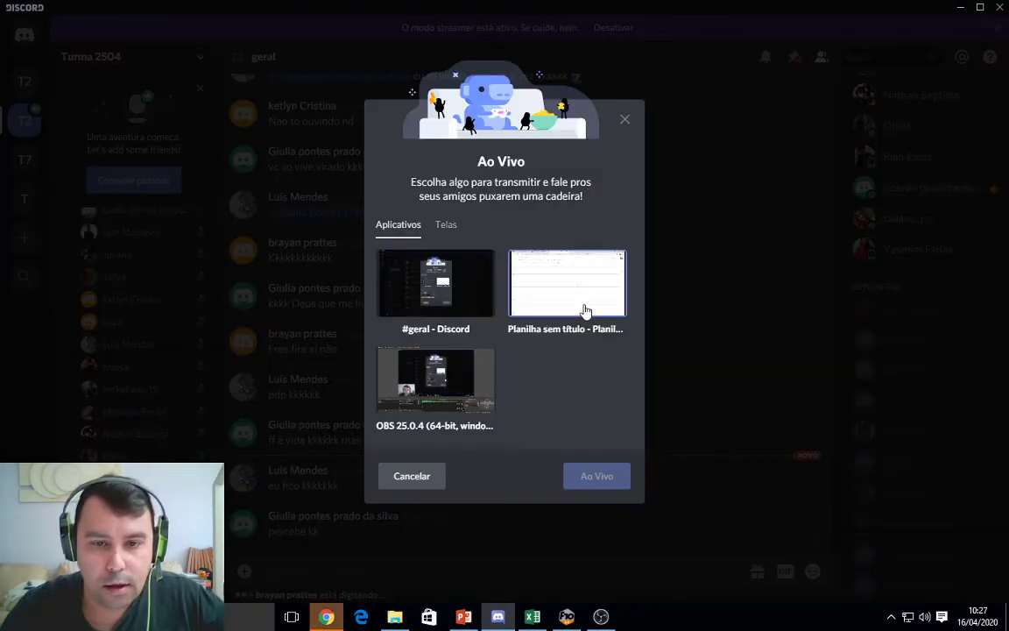
pyautogui.click(446, 226)
pyautogui.click(455, 277)
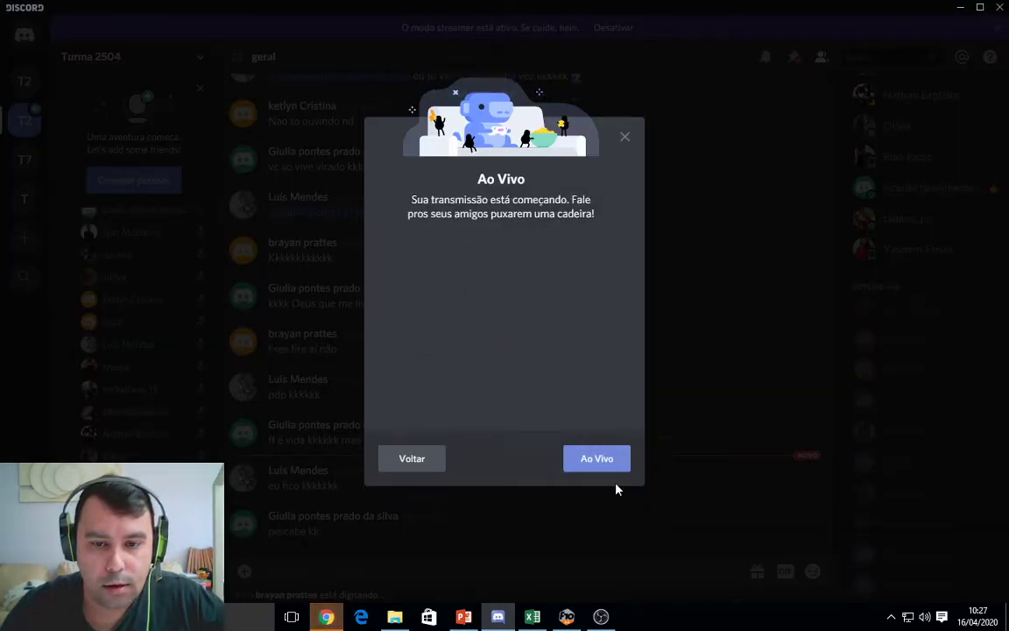
pyautogui.click(596, 439)
# - Switch to the blank spreadsheet in Chrome, checking the Discord class chat before returning to the empty cells
pyautogui.moveTo(601, 616)
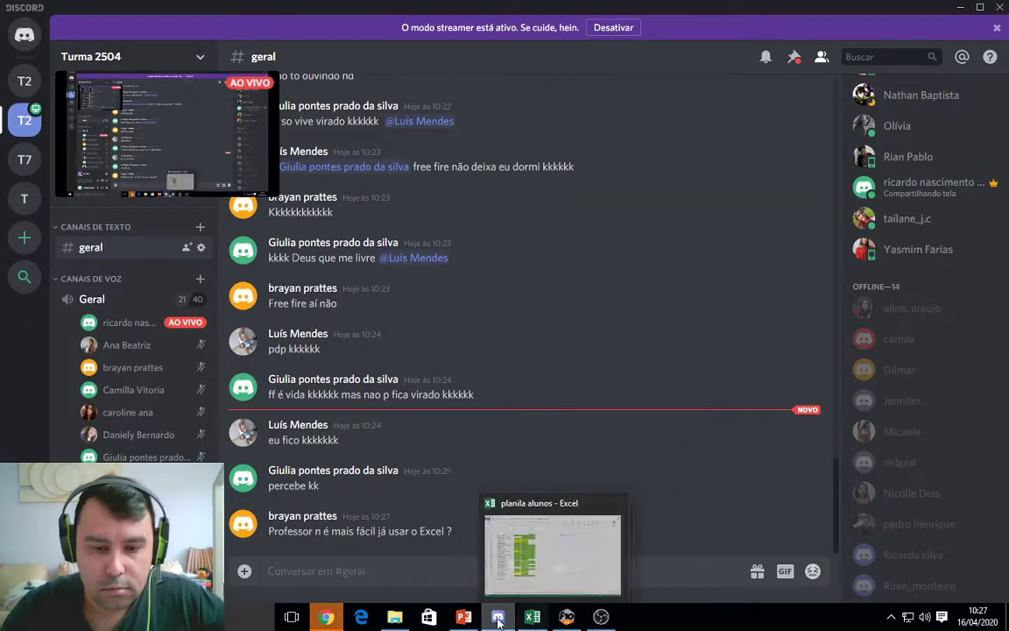
pyautogui.click(327, 618)
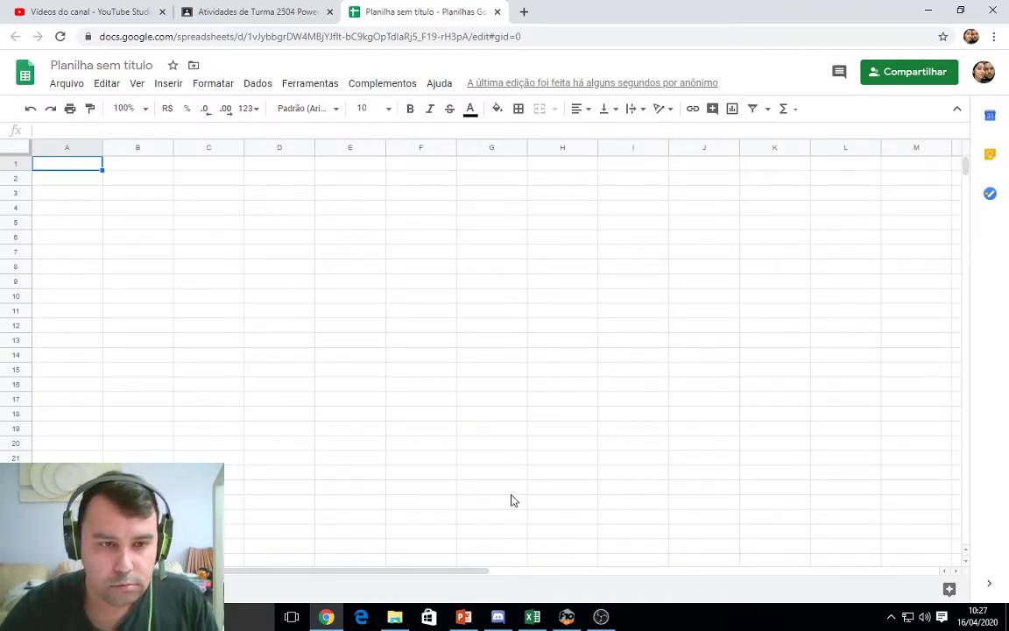
pyautogui.click(256, 271)
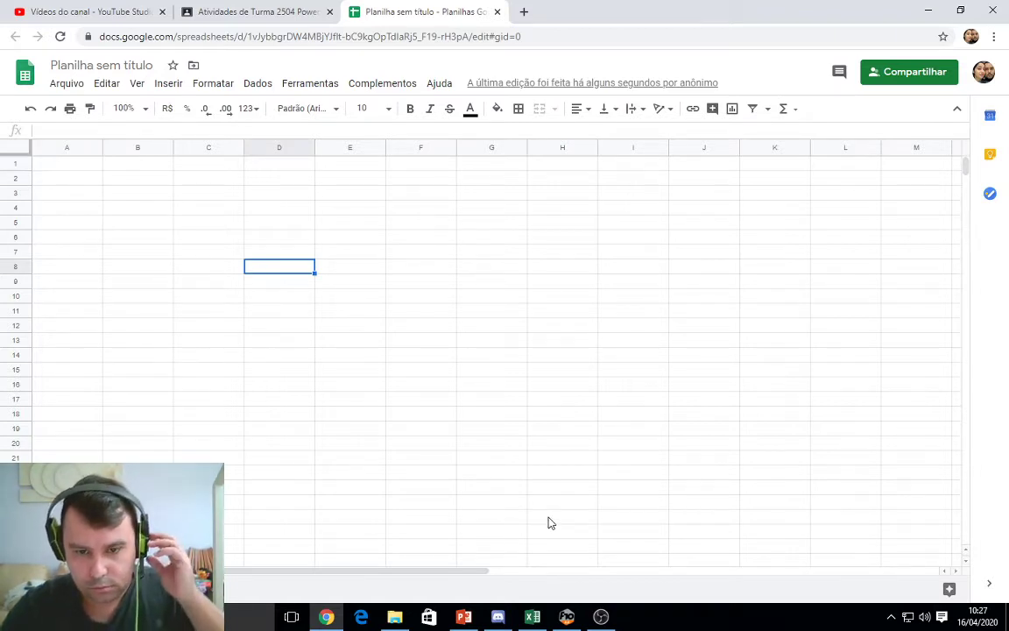
pyautogui.moveTo(499, 624)
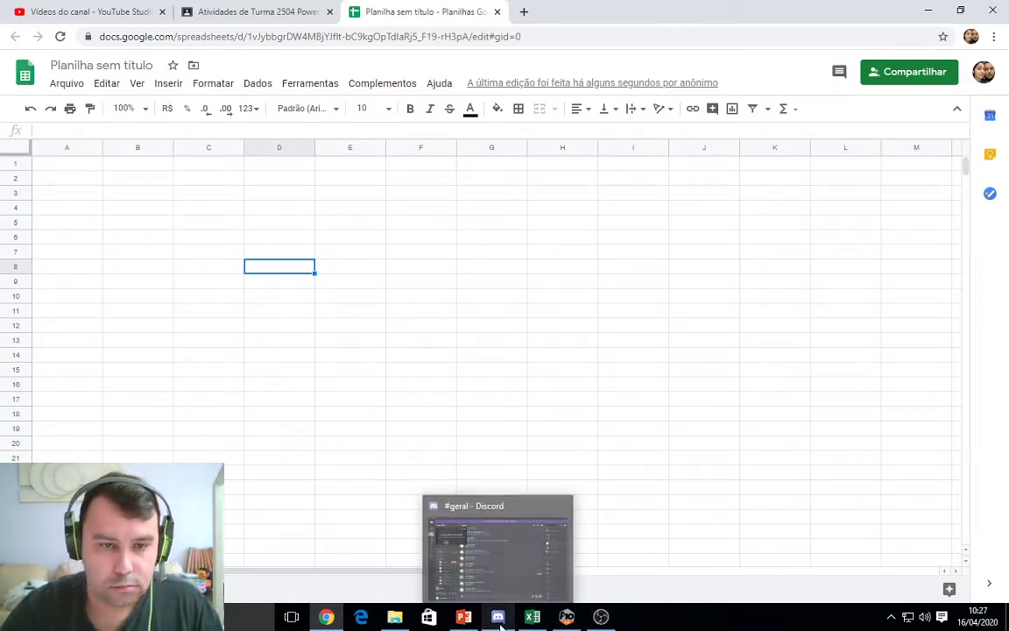
pyautogui.click(499, 624)
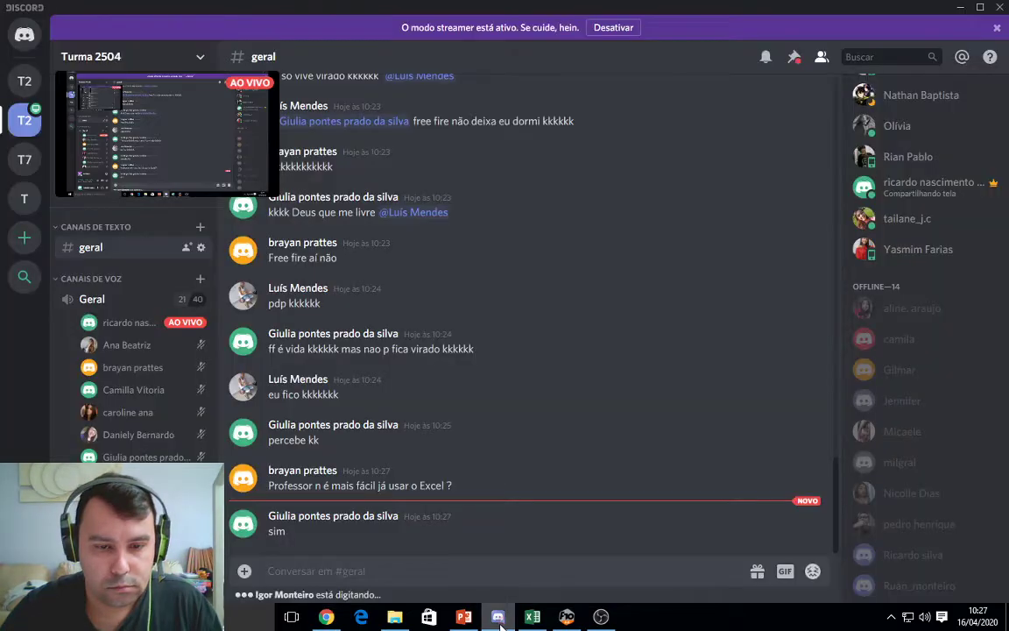
pyautogui.click(500, 623)
pyautogui.click(133, 211)
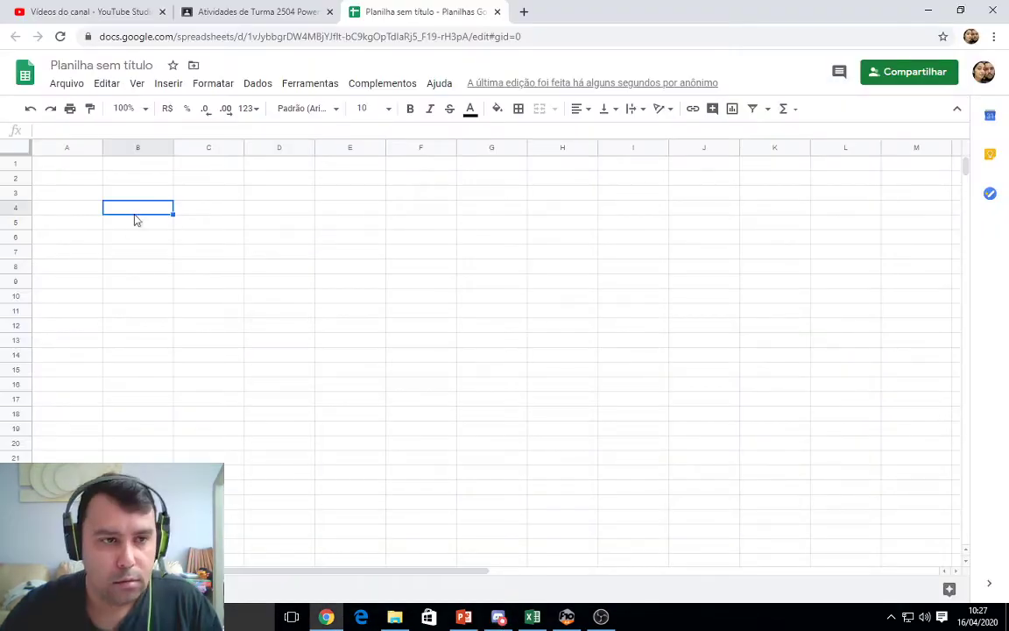
pyautogui.click(80, 165)
pyautogui.click(88, 180)
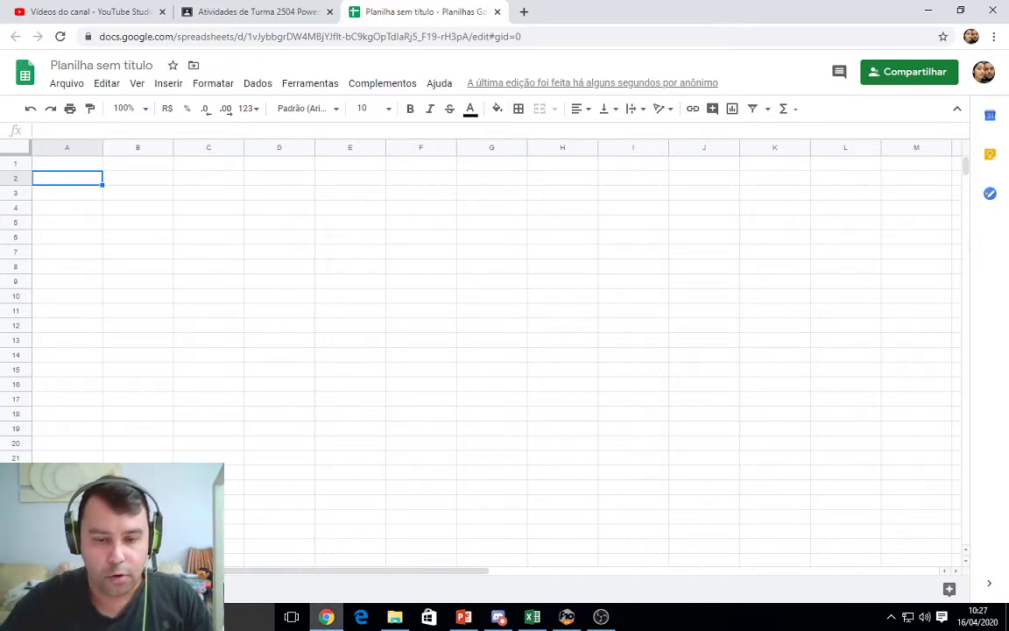
# - Switch to Discord and examine the students' chat replies and the participants in the Geral voice channel
pyautogui.hotkey('alt', 'Tab')
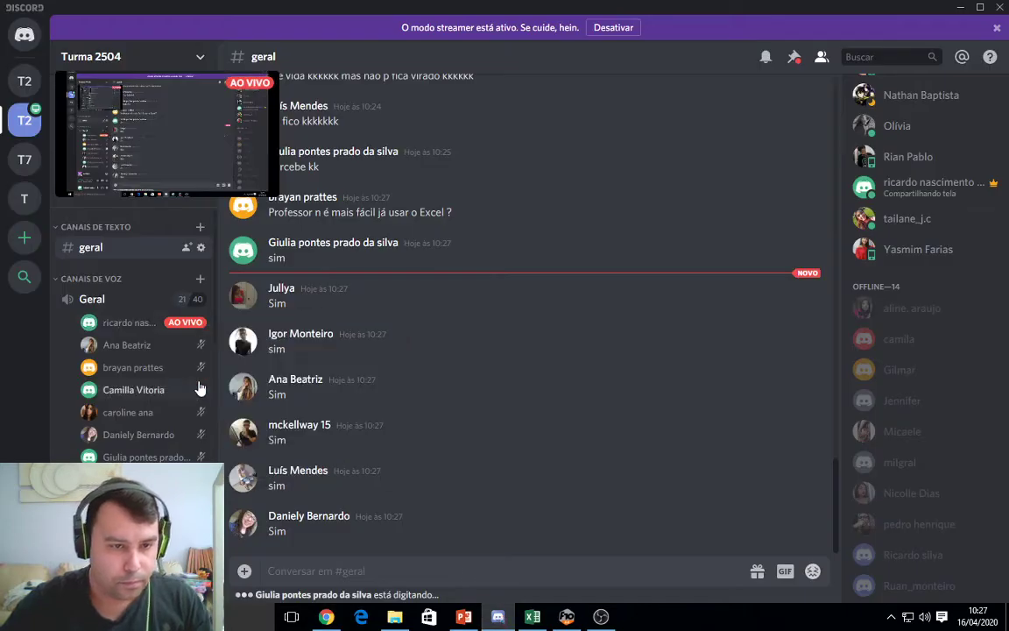
pyautogui.scroll(-4, 199, 394)
pyautogui.scroll(-1, 202, 420)
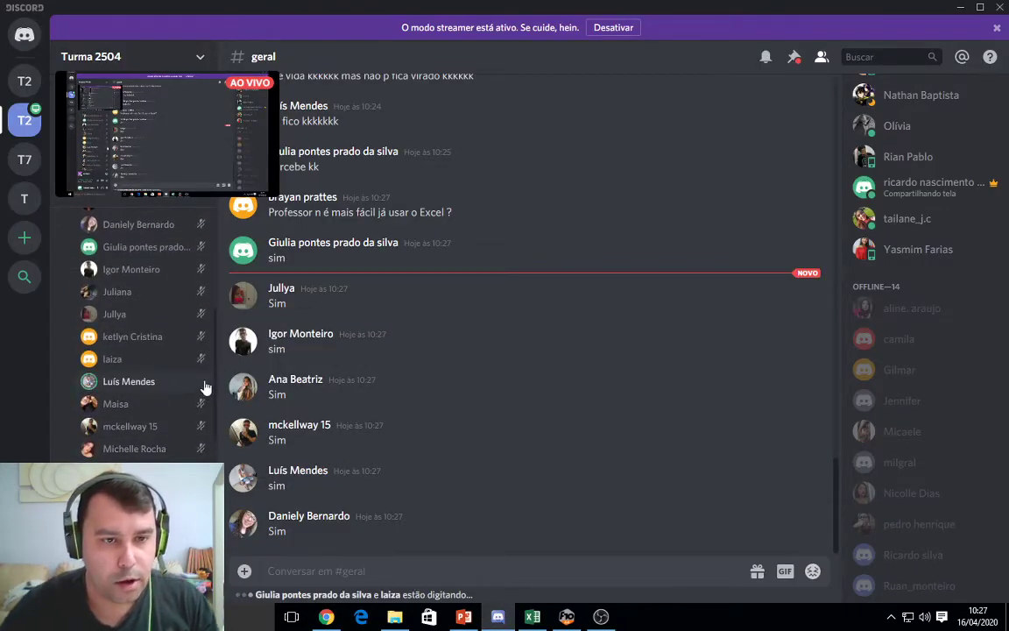
pyautogui.scroll(-3, 204, 391)
pyautogui.scroll(2, 202, 387)
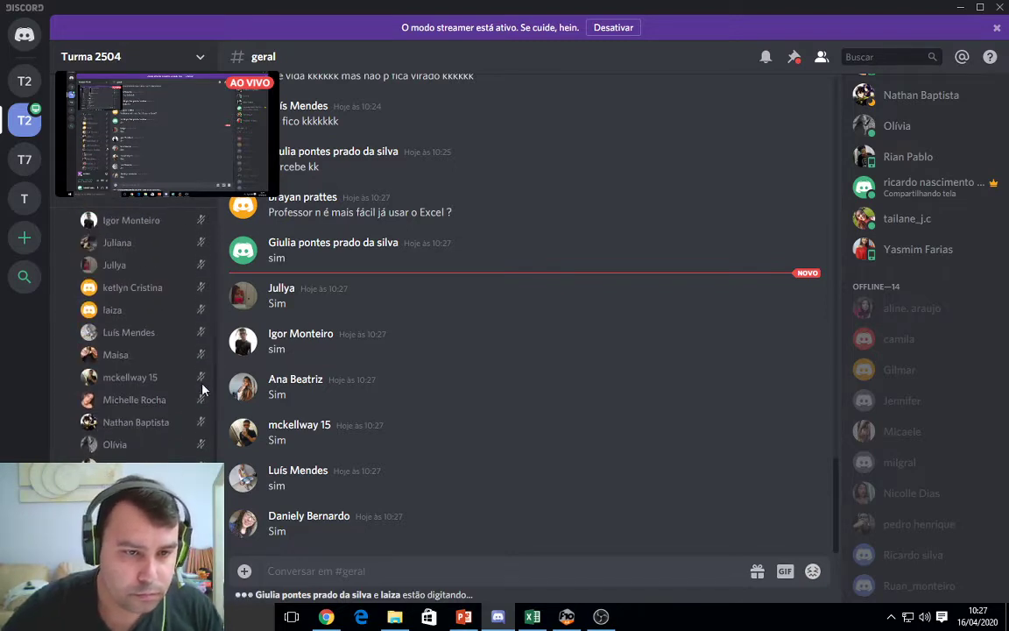
pyautogui.scroll(-2, 194, 437)
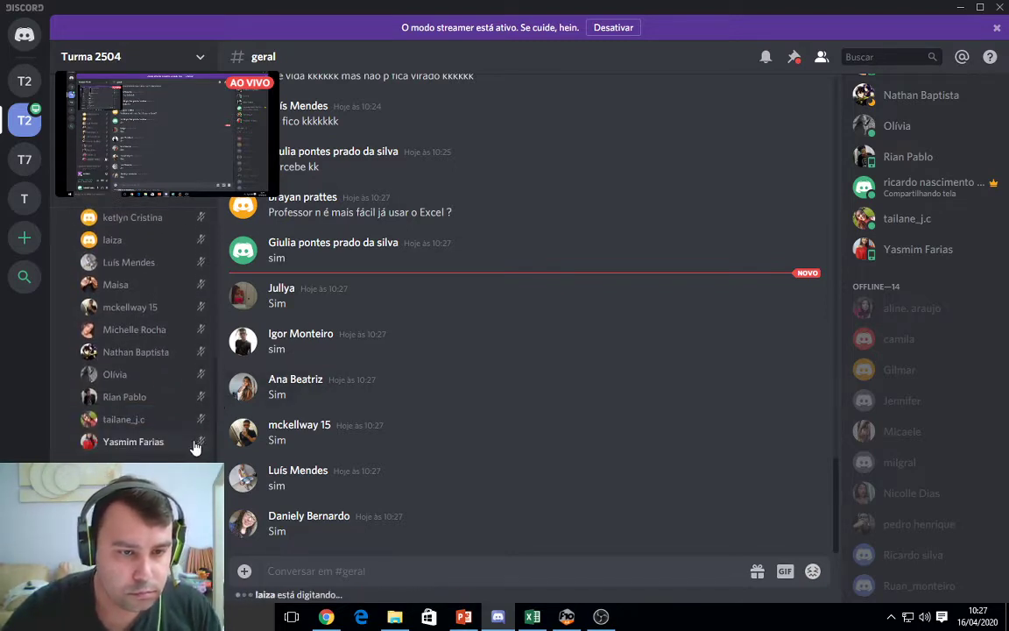
pyautogui.scroll(4, 196, 429)
pyautogui.scroll(5, 197, 422)
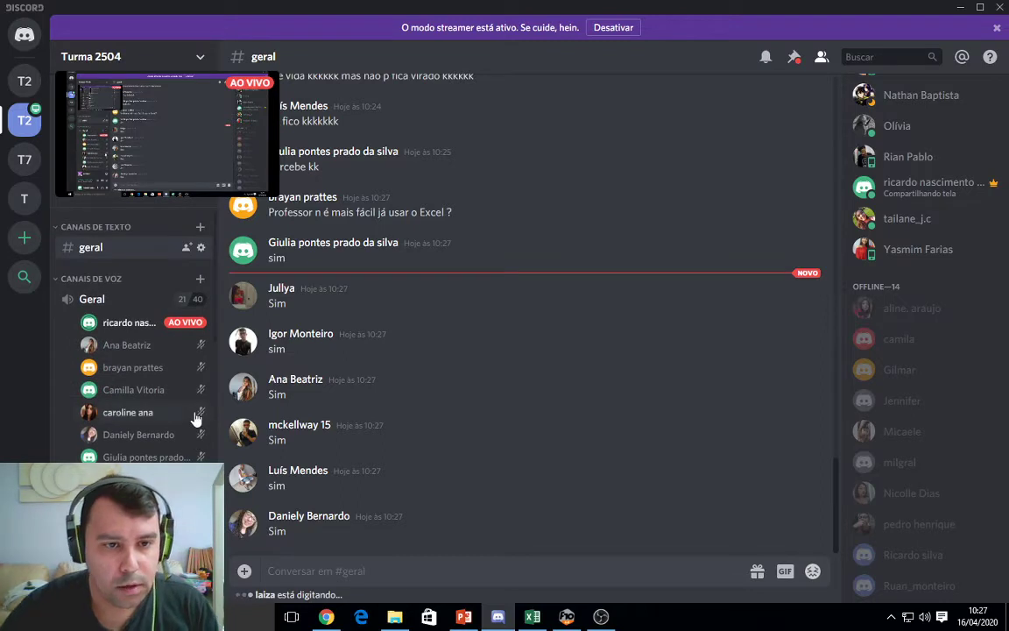
pyautogui.scroll(5, 937, 290)
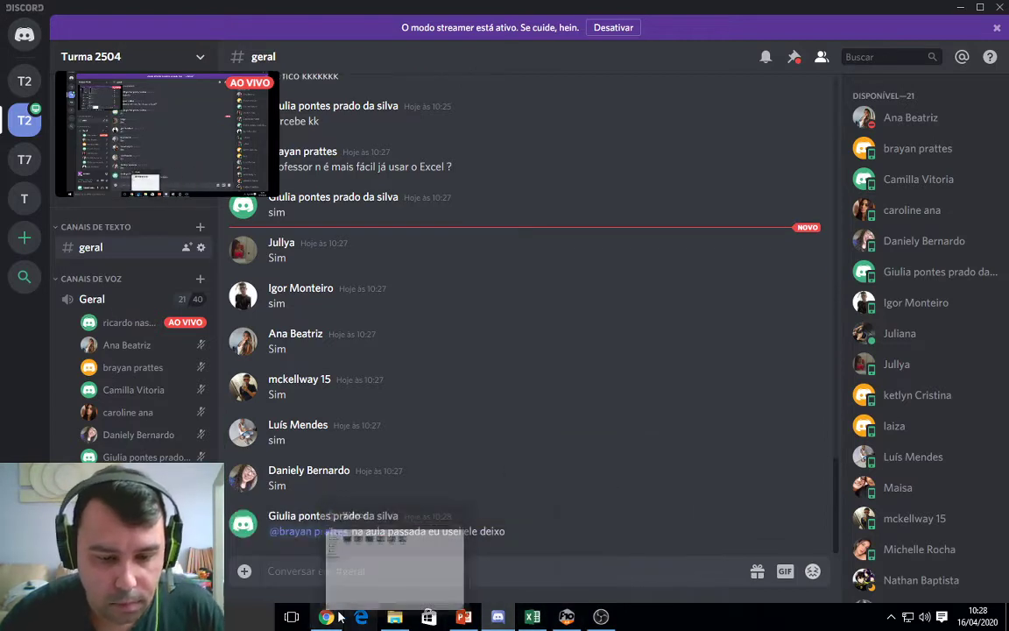
# - Return to the spreadsheet in Chrome and set the font size of all cells to 18
pyautogui.moveTo(334, 618)
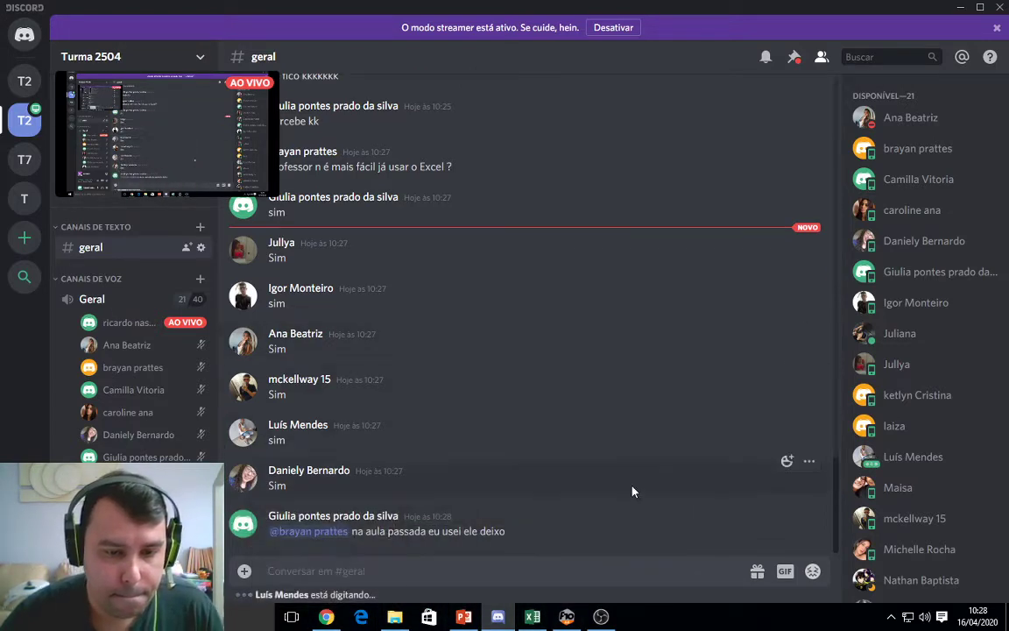
pyautogui.moveTo(390, 612)
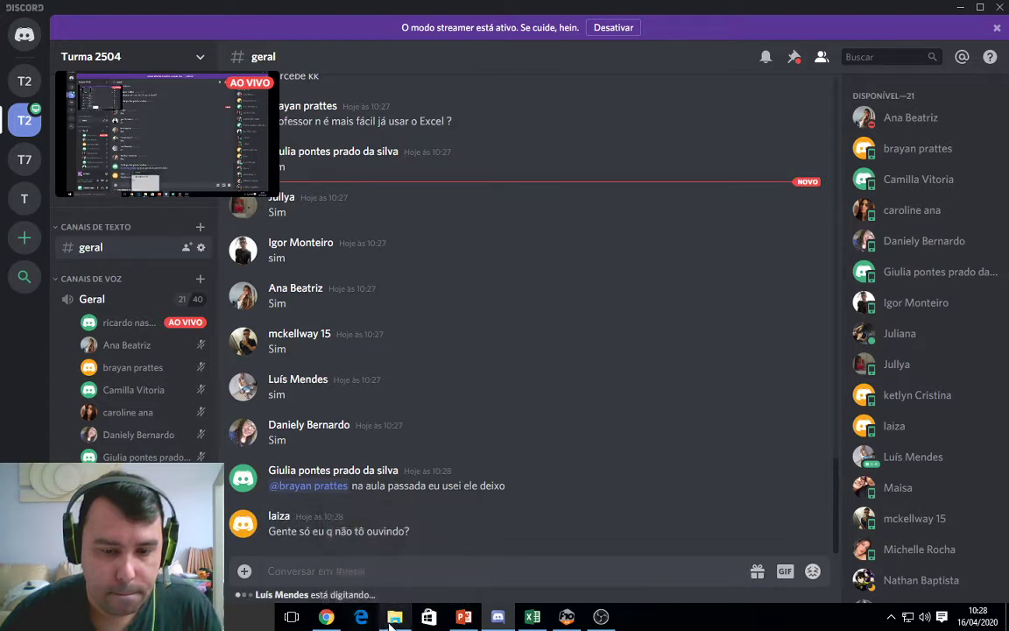
pyautogui.click(326, 616)
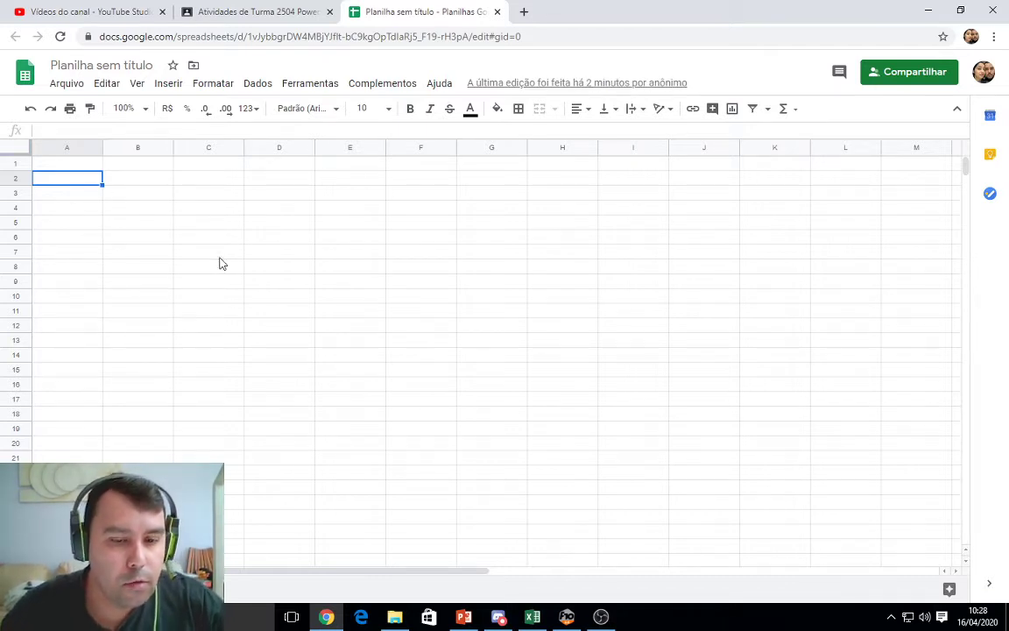
pyautogui.click(85, 166)
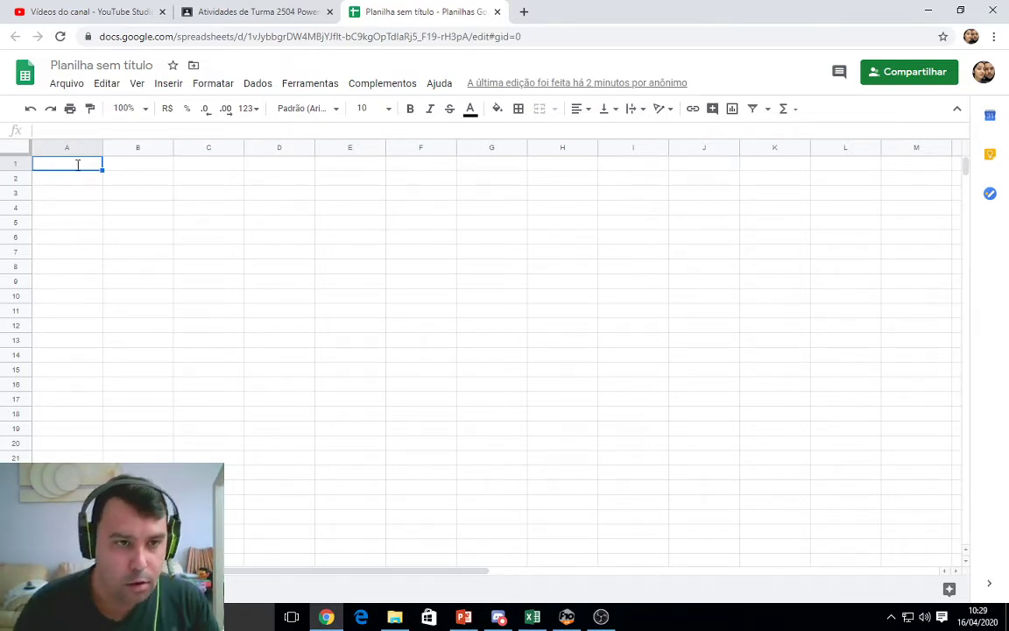
pyautogui.write('bo')
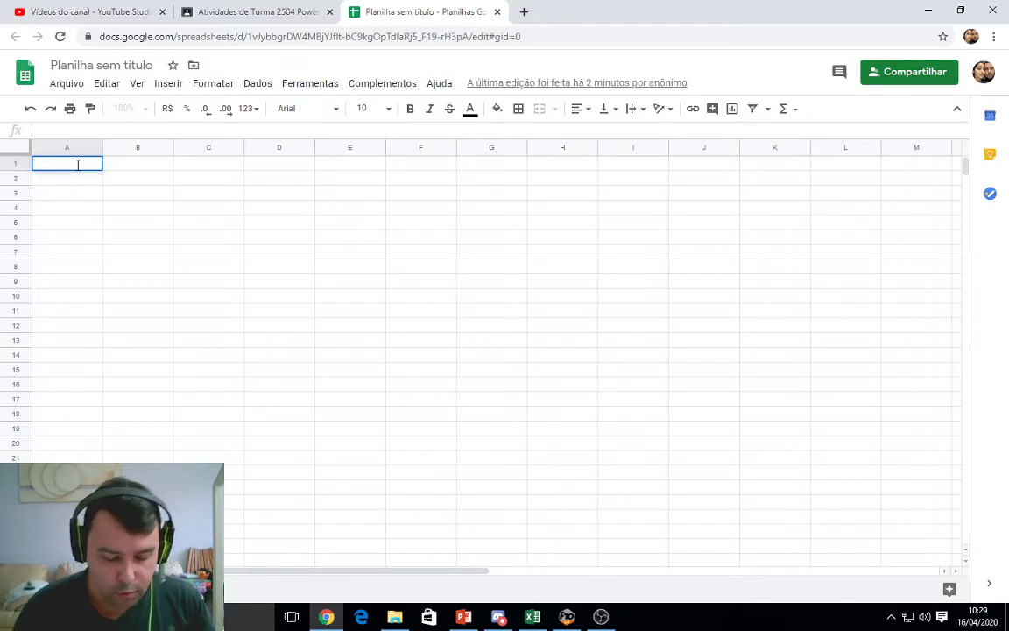
pyautogui.click(17, 151)
pyautogui.click(388, 109)
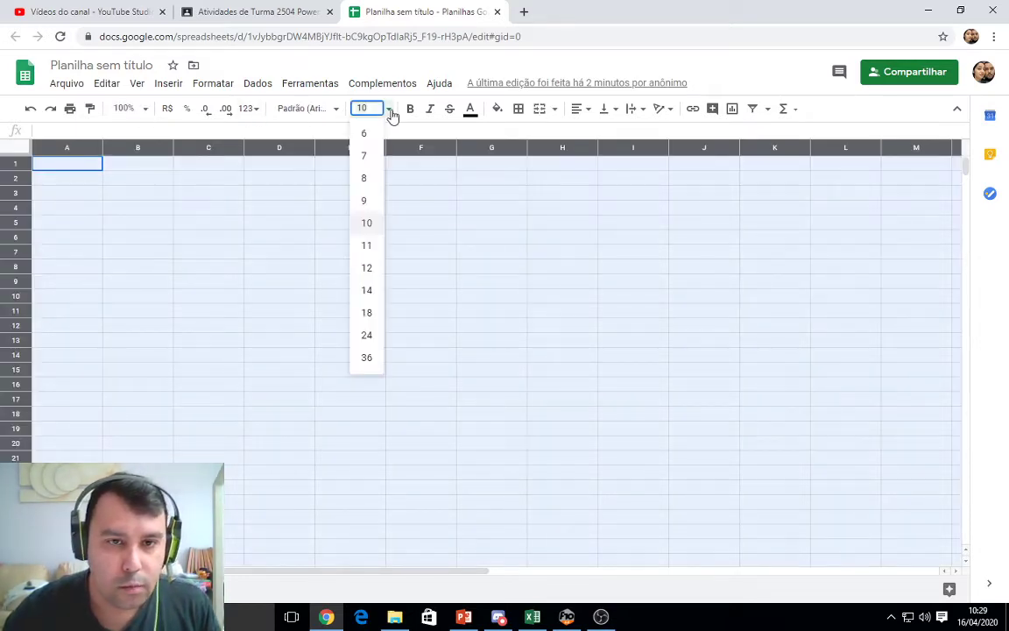
pyautogui.click(368, 312)
# - Enter the title "BOLETIM DE NOTAS" in cell A1
pyautogui.click(74, 167)
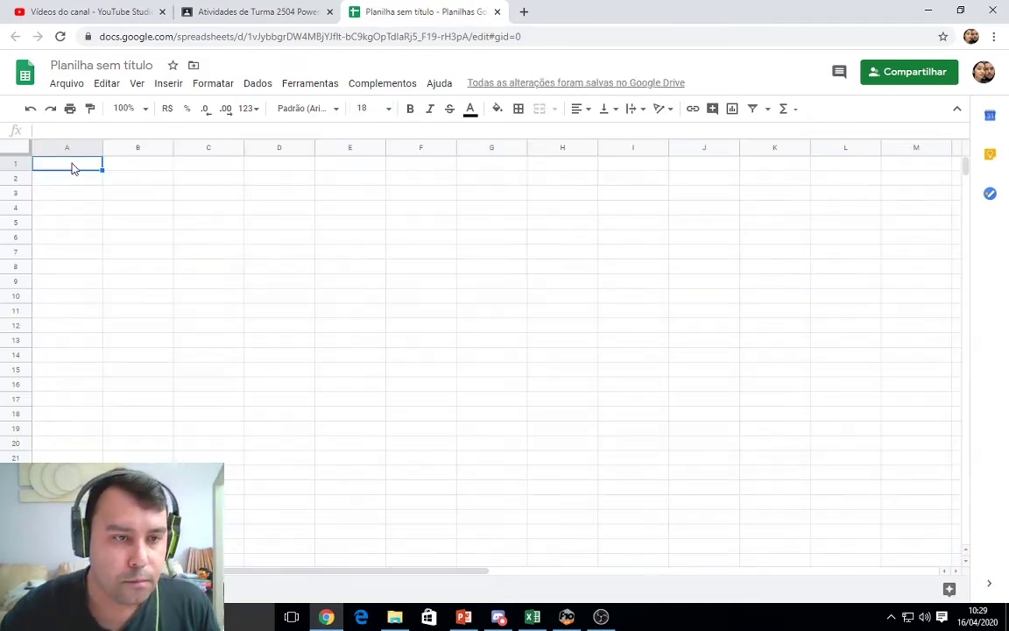
pyautogui.write('BOLE')
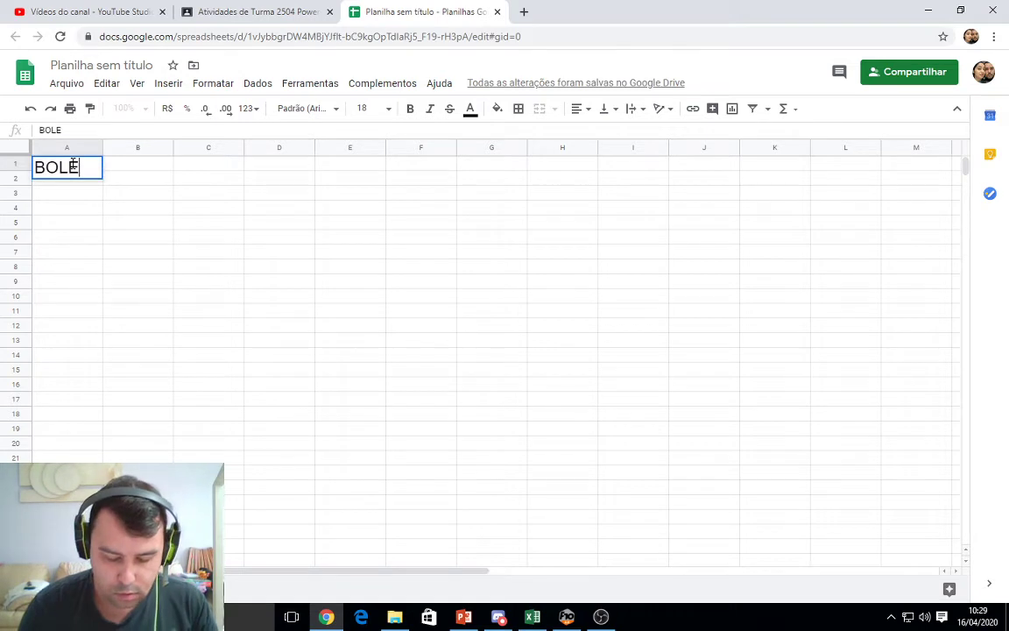
pyautogui.write('TIM DE NOTAS')
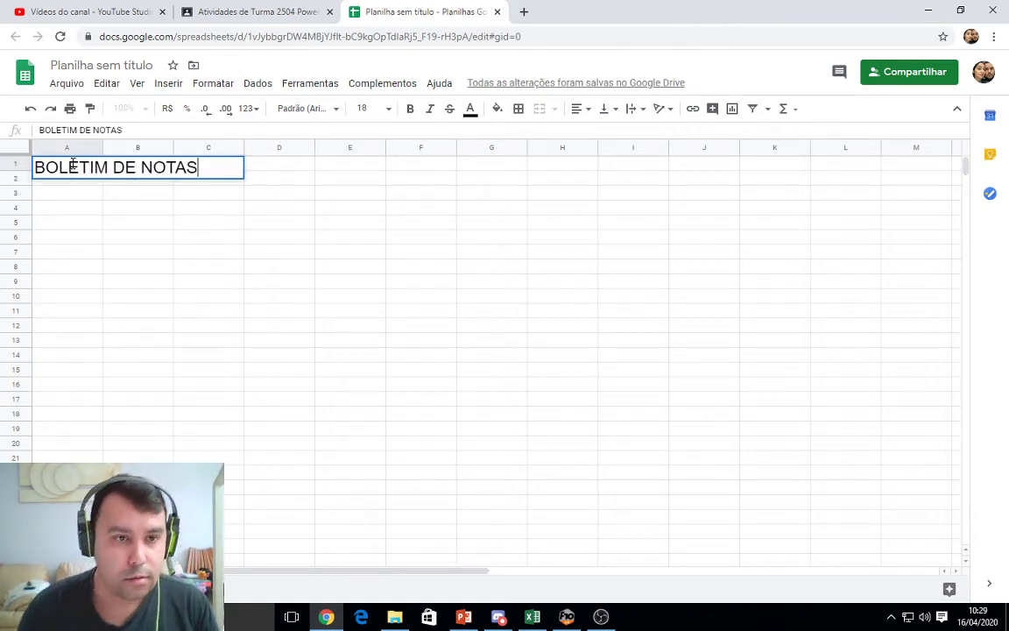
pyautogui.press('Return')
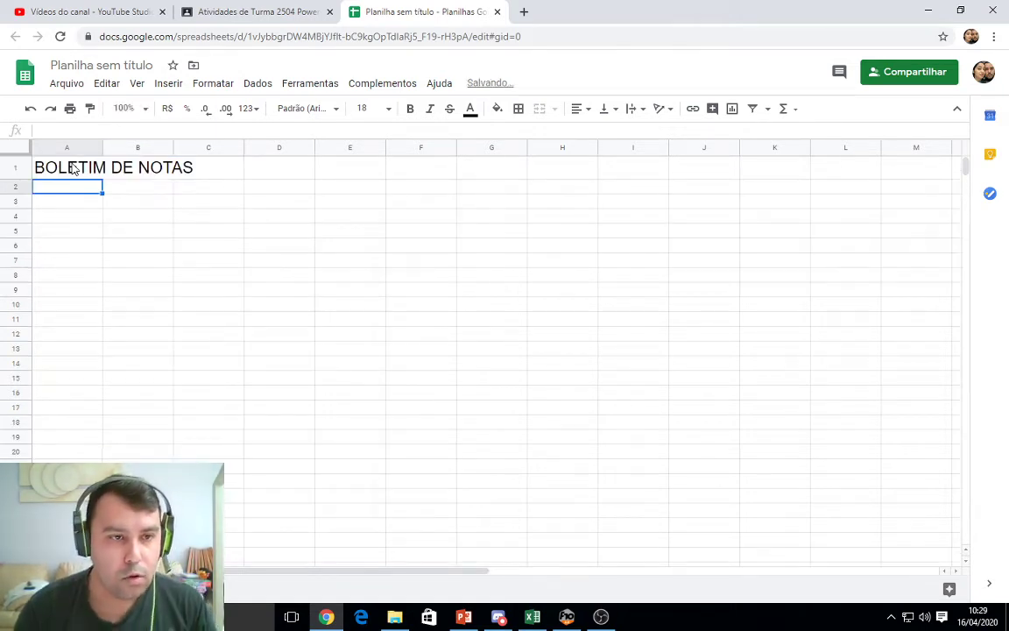
# - Enter the column headers NOME, WIN and WOR in cells A2 to C2
pyautogui.write('NOM')
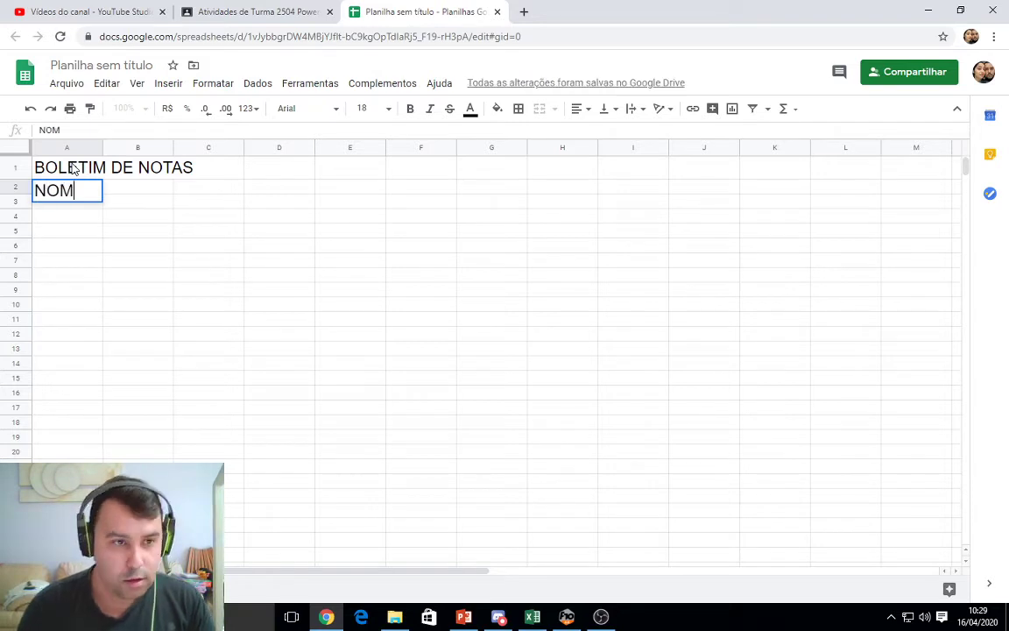
pyautogui.write('E')
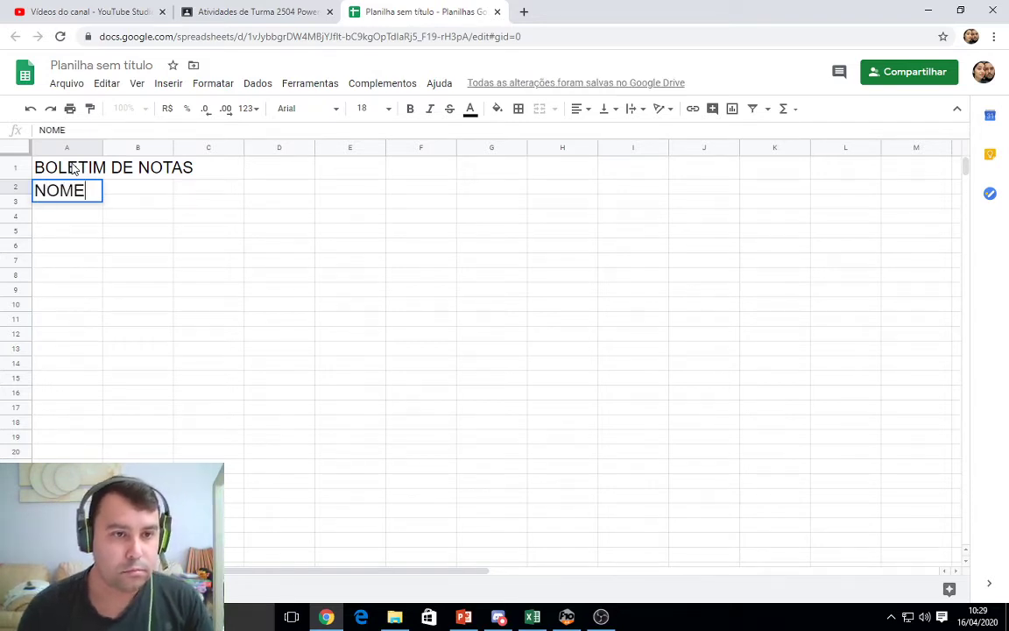
pyautogui.press('Return')
pyautogui.press('Up')
pyautogui.press('Right')
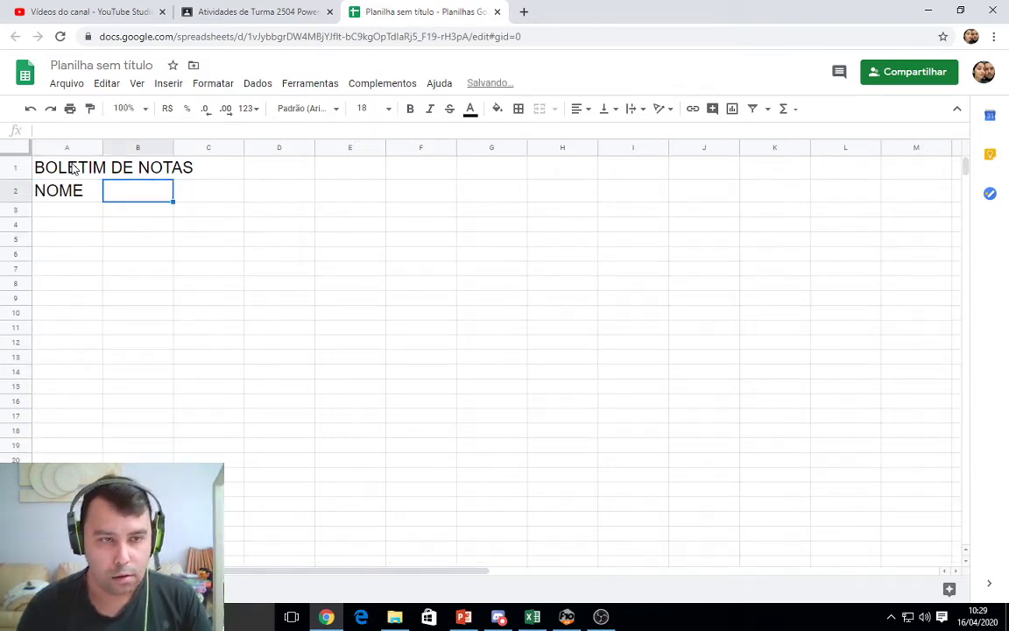
pyautogui.write('WIN')
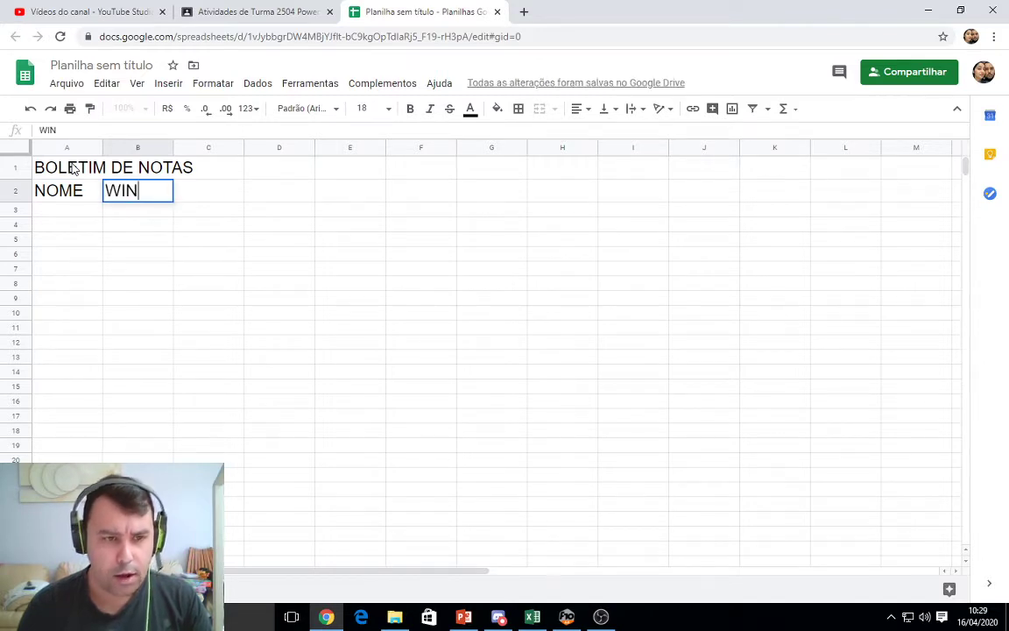
pyautogui.press('Tab')
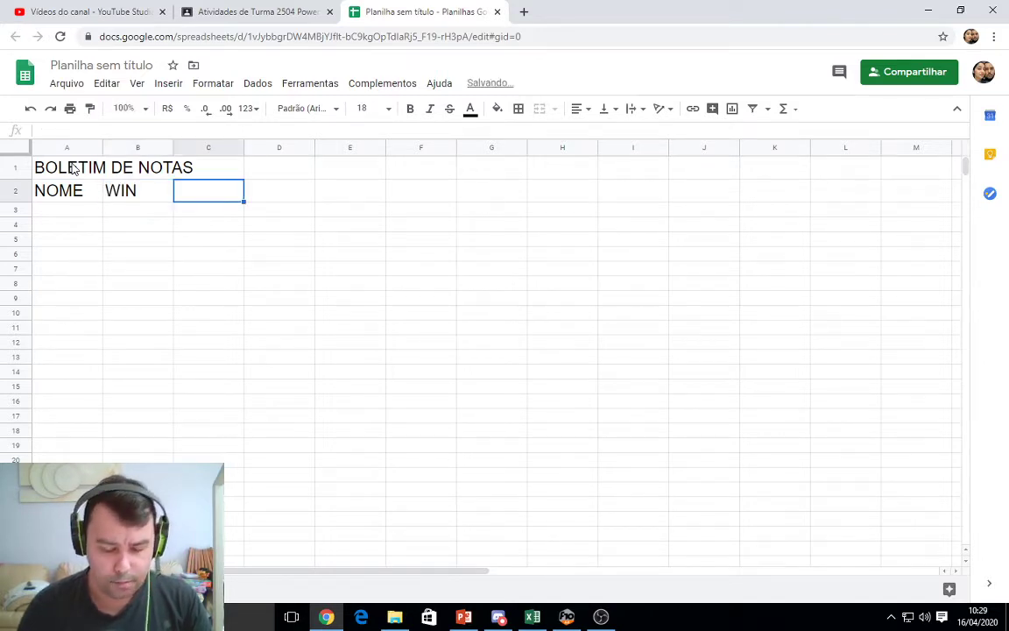
pyautogui.write('WORD')
pyautogui.press('BackSpace')
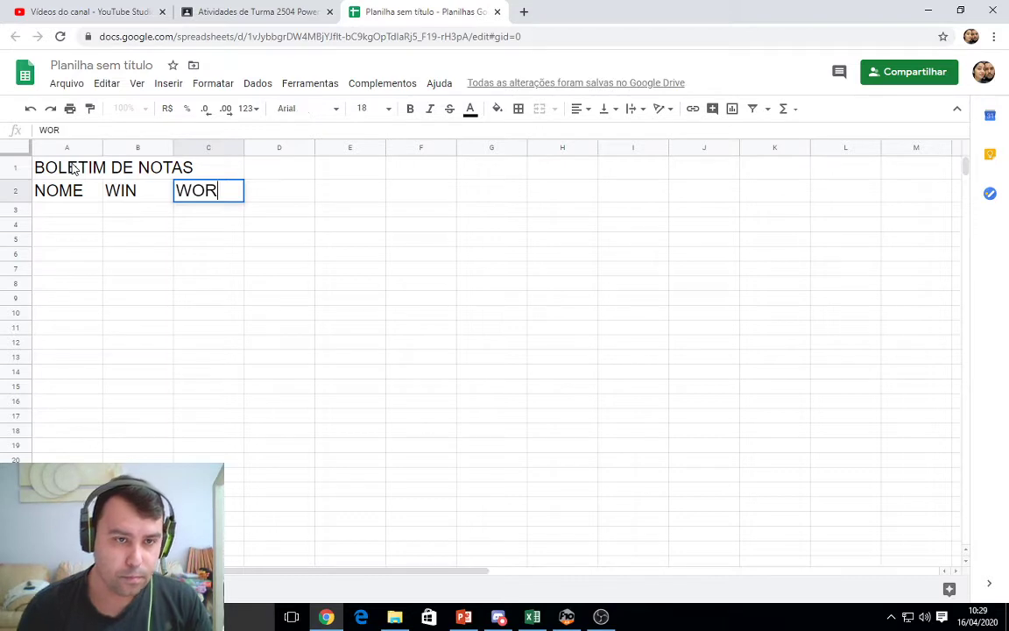
pyautogui.press('Tab')
# - Continue the header row with EXC, POW and INT in cells D2 to F2
pyautogui.write('EXC')
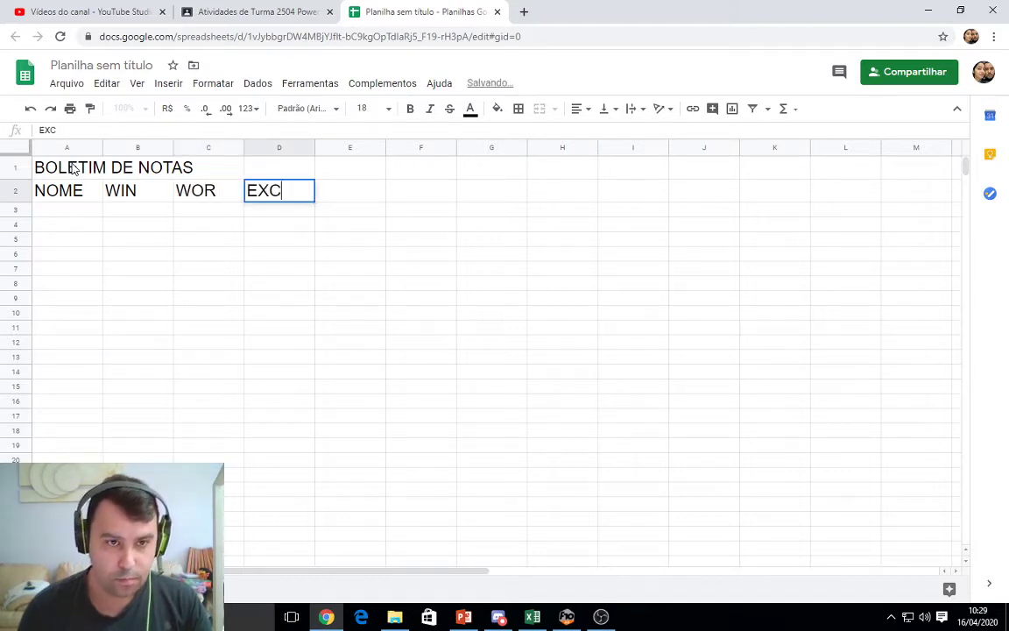
pyautogui.press('Tab')
pyautogui.write('POW')
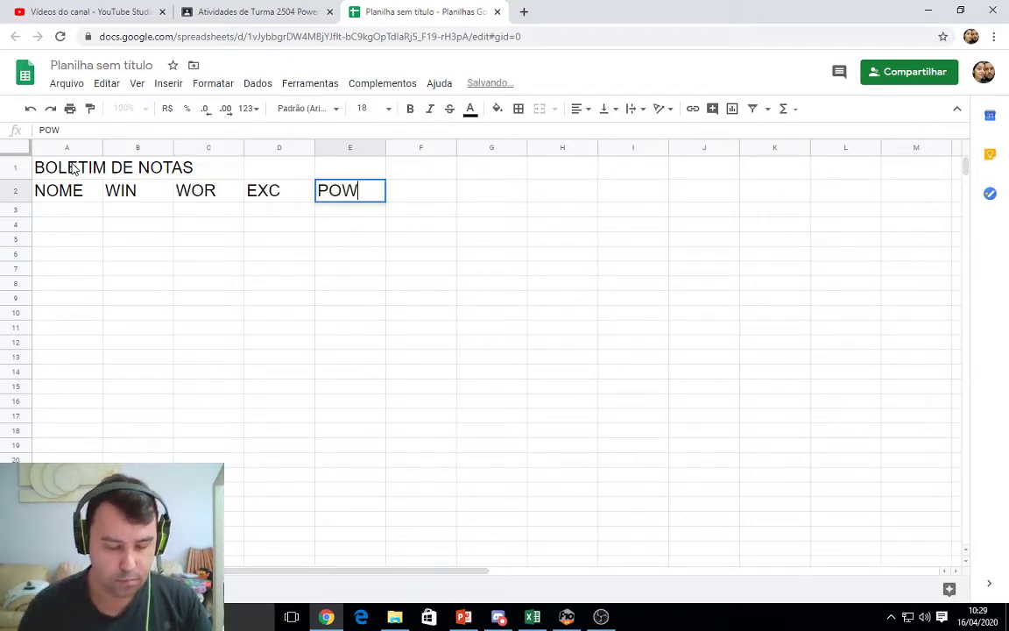
pyautogui.press('Tab')
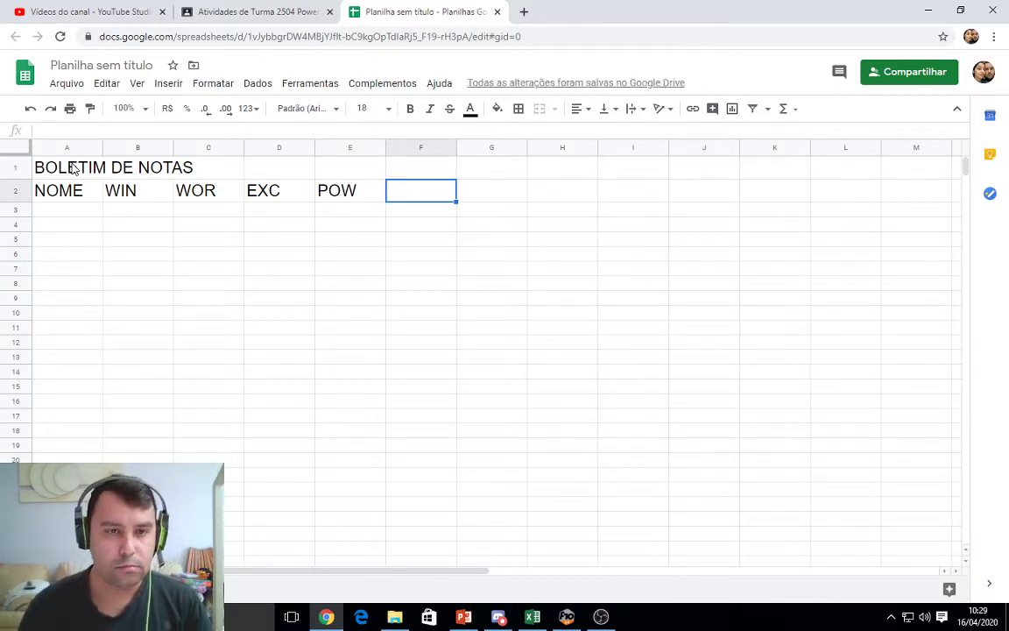
pyautogui.write('IN')
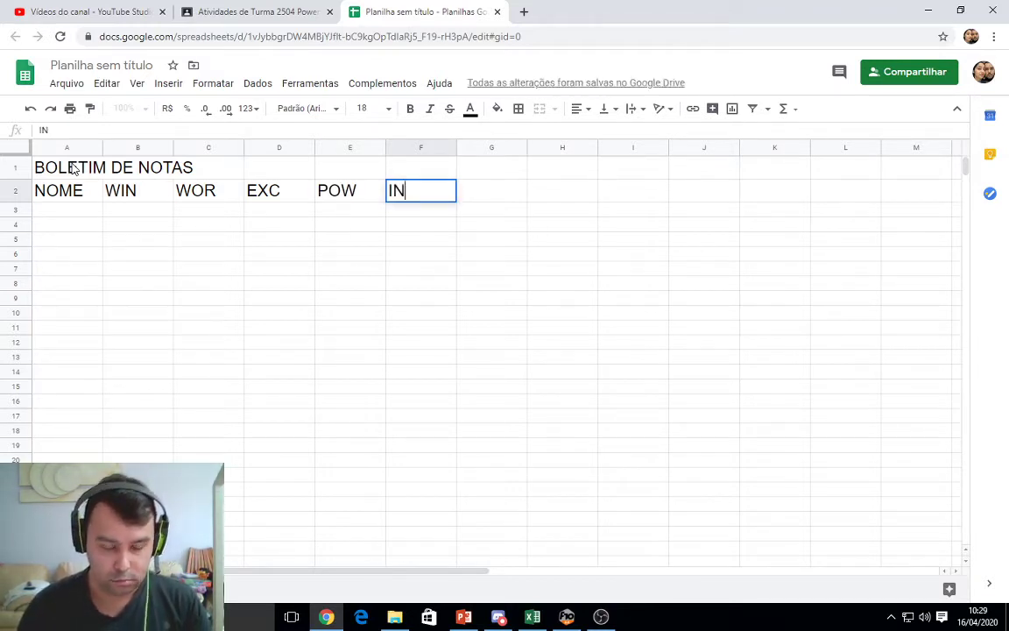
pyautogui.write('T')
pyautogui.press('Tab')
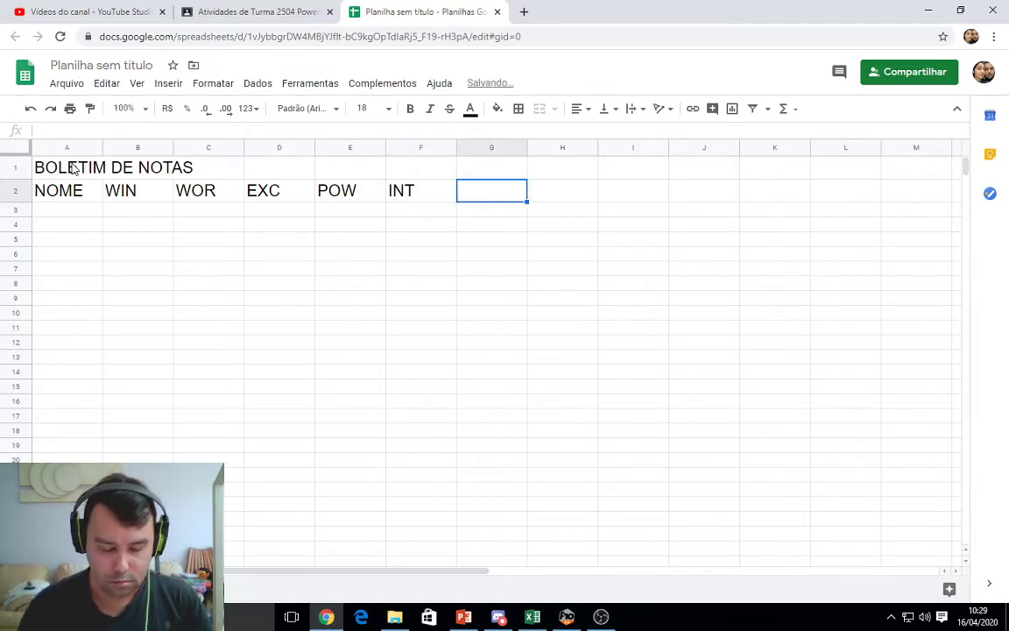
# - Enter the header TOTAL in cell G2 and MÉDIA MAIOR in cell H2
pyautogui.write('TOTAL')
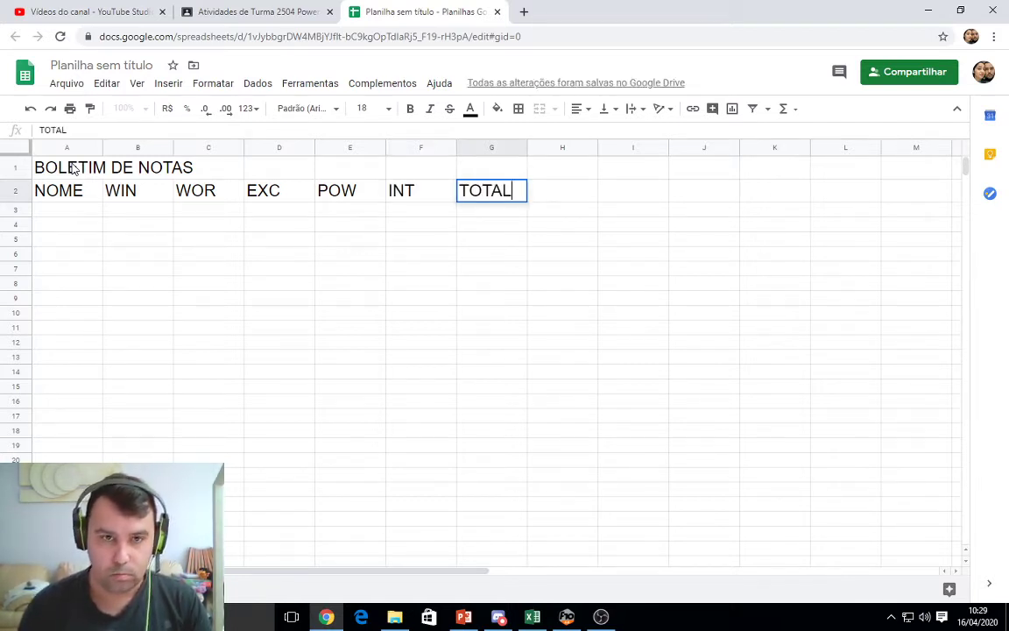
pyautogui.press('Tab')
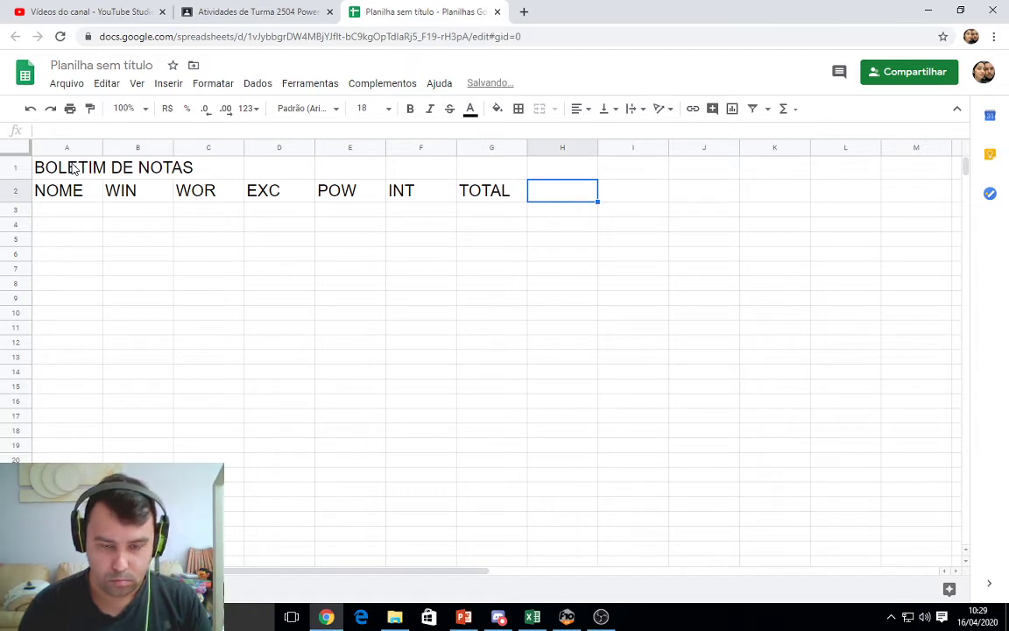
pyautogui.write('ME')
pyautogui.press('BackSpace')
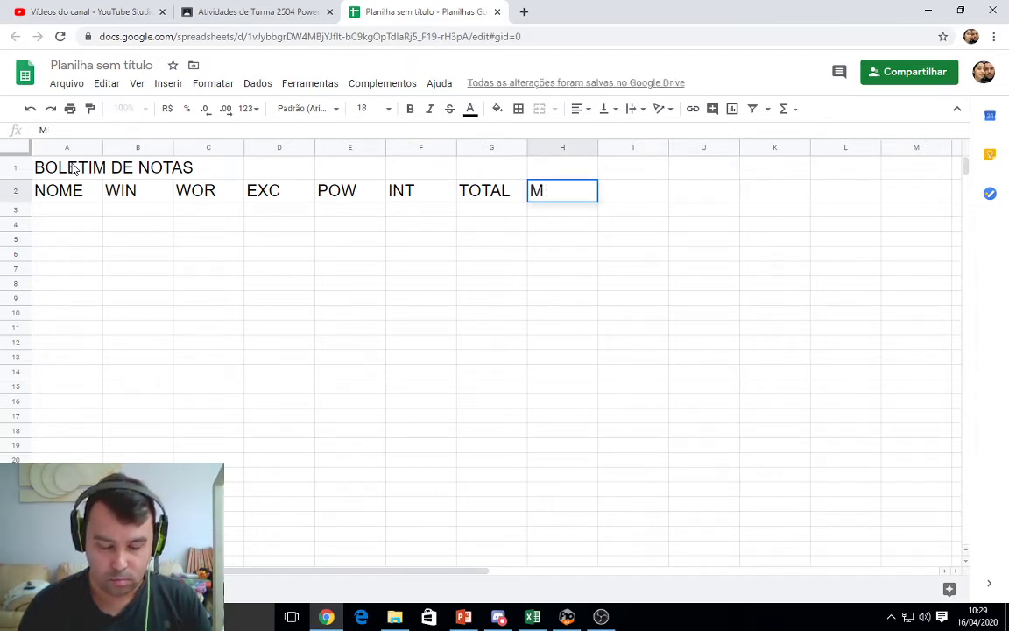
pyautogui.write('ÉDIA ')
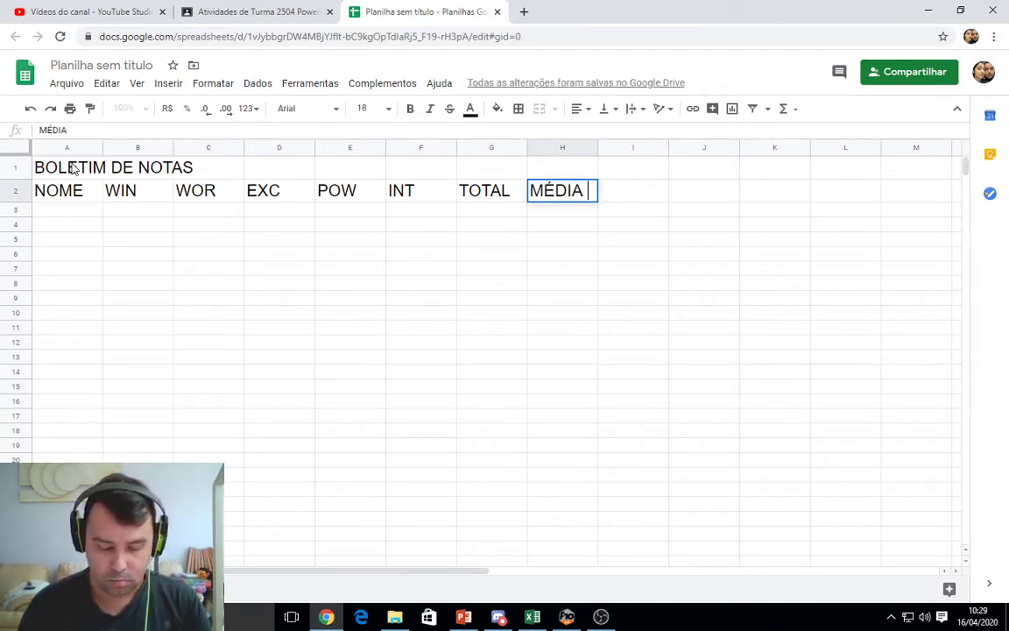
pyautogui.write('MAIOR')
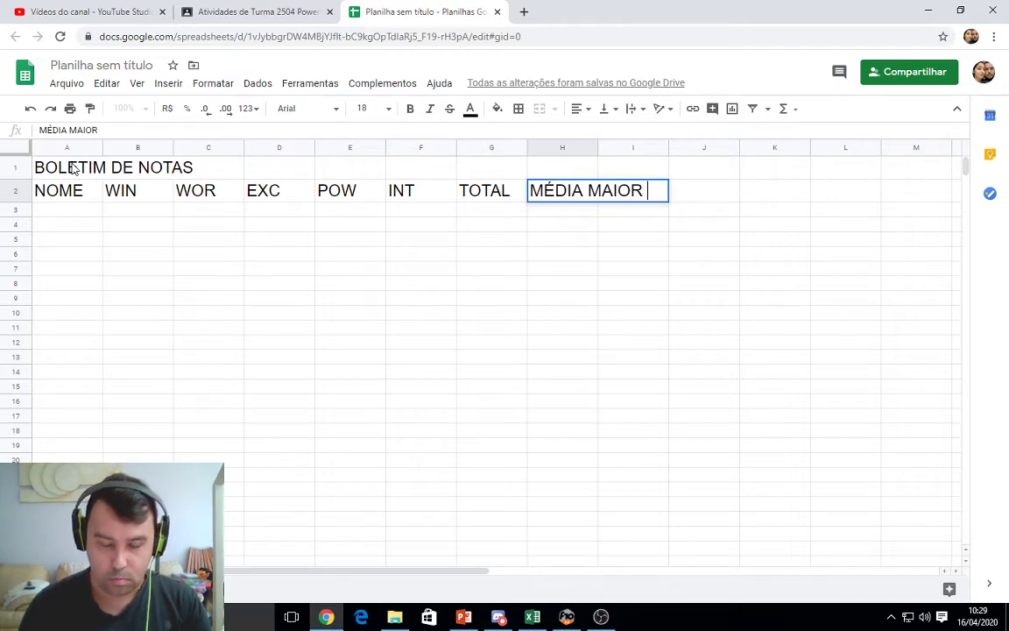
pyautogui.press('Return')
pyautogui.press('Up')
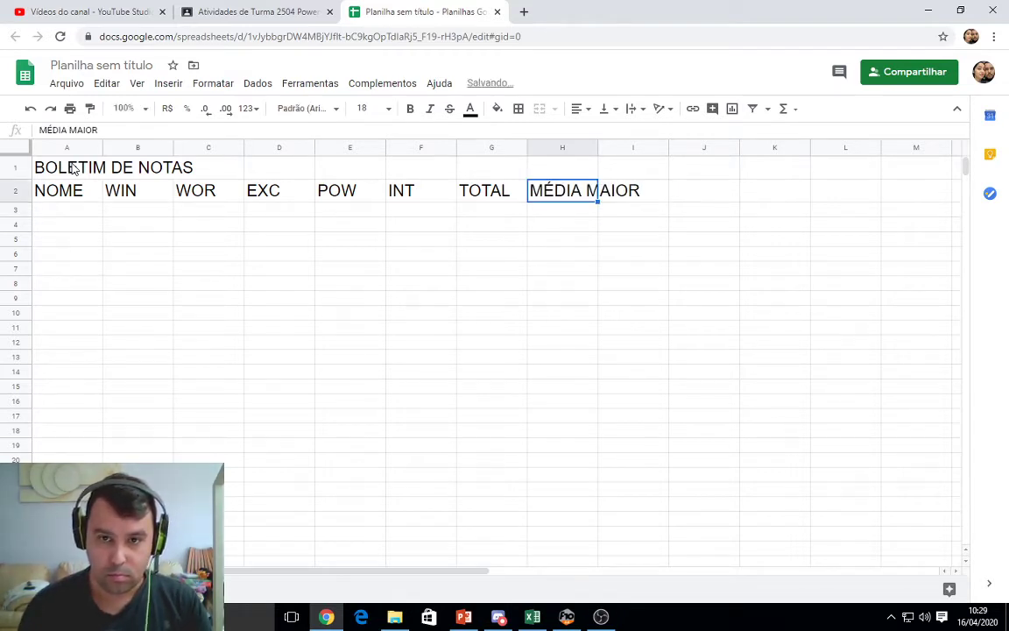
# - Shorten the header in cell H2 to MÉDIA
pyautogui.click(164, 131)
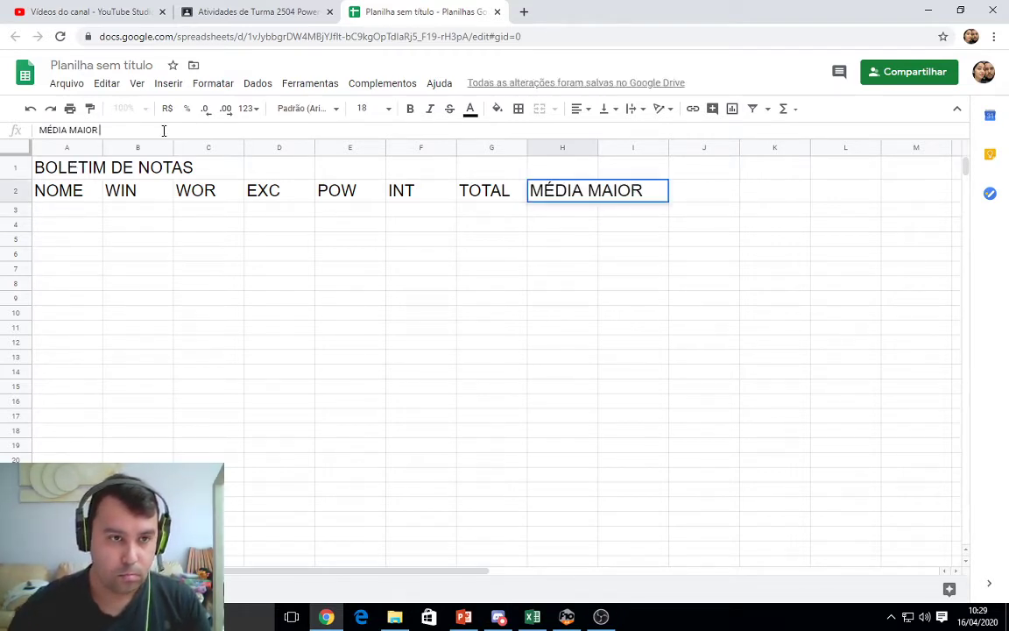
pyautogui.press('BackSpace')
pyautogui.press('BackSpace')
pyautogui.press('BackSpace')
pyautogui.press('BackSpace')
pyautogui.press('BackSpace')
pyautogui.press('BackSpace')
pyautogui.press('BackSpace')
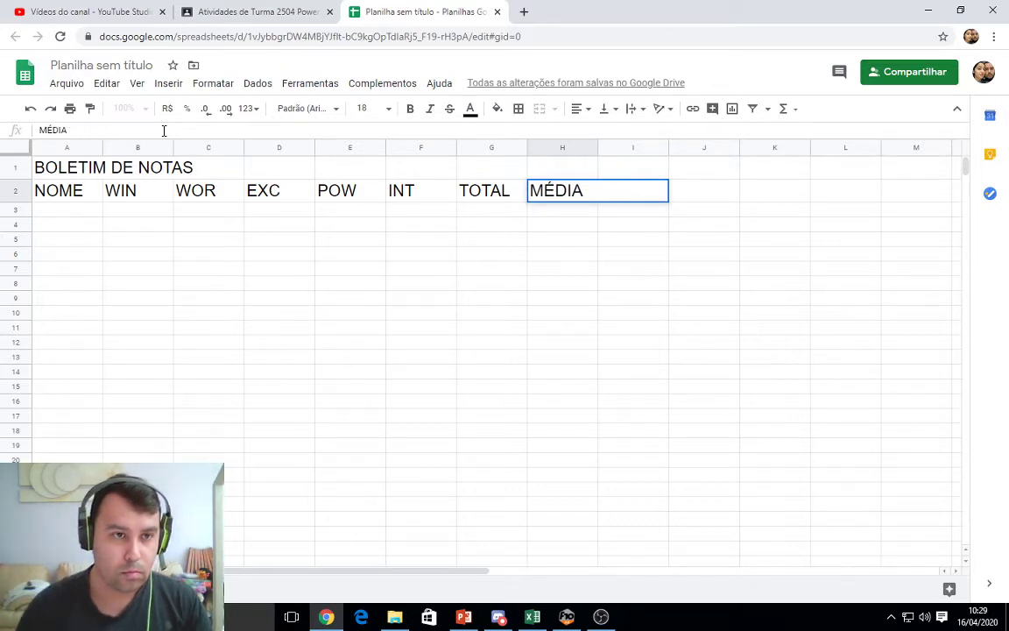
pyautogui.write('A')
pyautogui.press('Return')
pyautogui.press('Up')
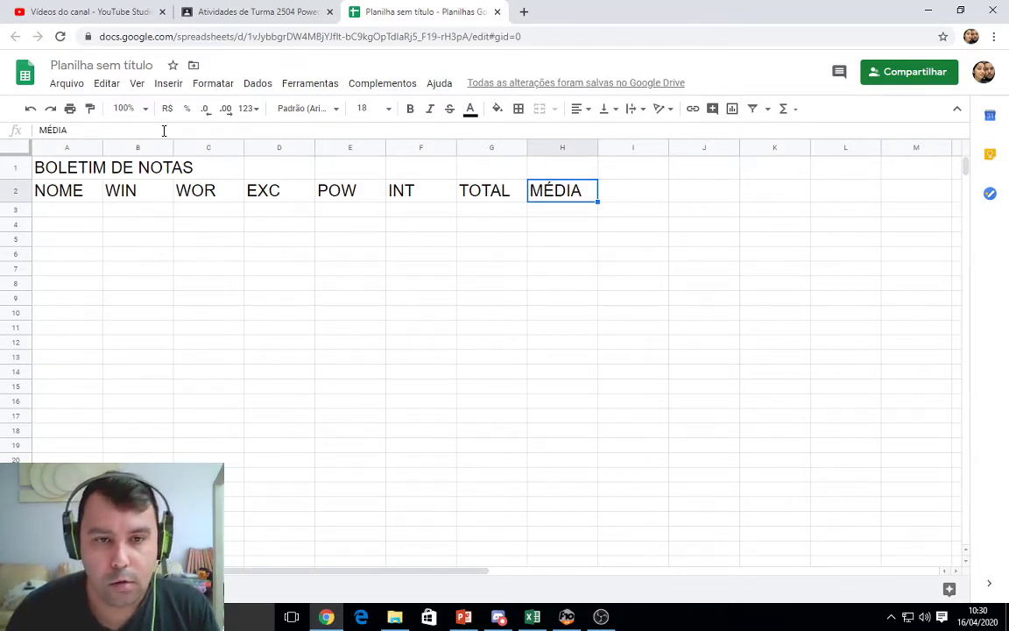
# - Enter the header MAIOR in cell I2 and MENOR in cell J2
pyautogui.press('Right')
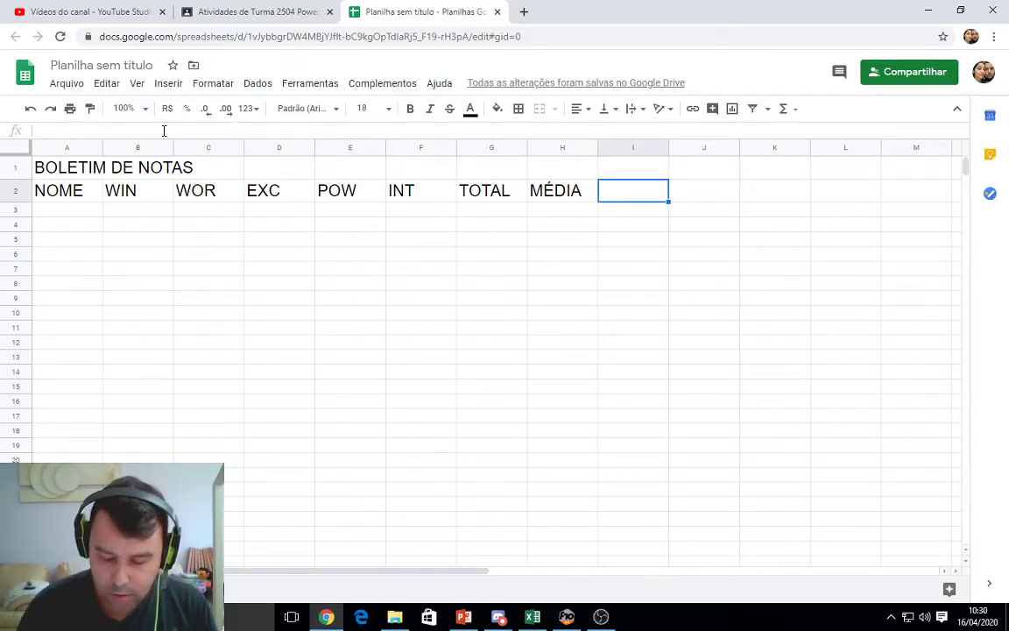
pyautogui.write('MÃO')
pyautogui.press('BackSpace')
pyautogui.press('BackSpace')
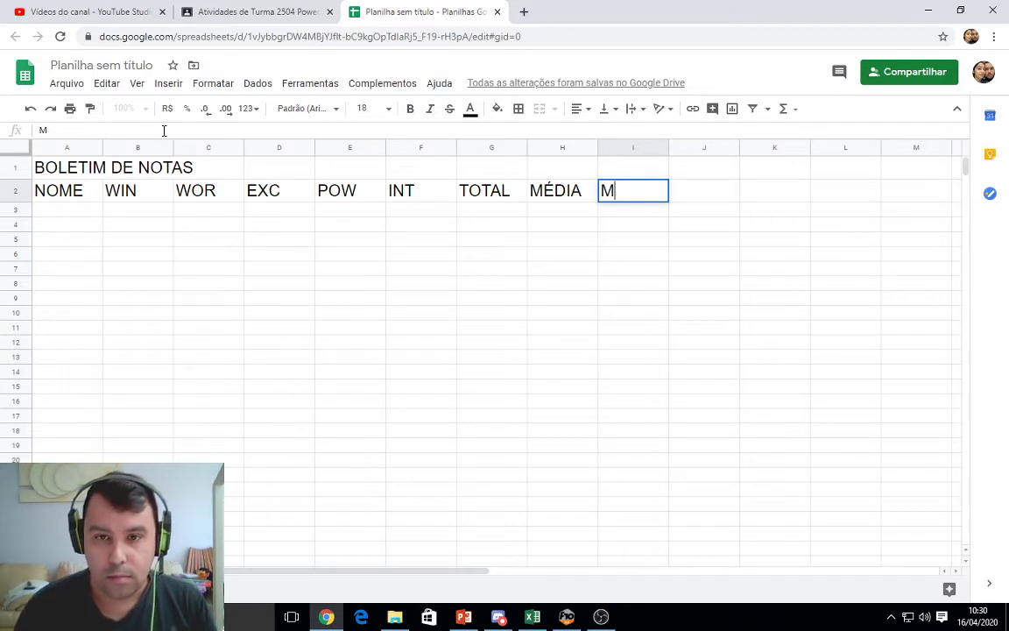
pyautogui.write('AI')
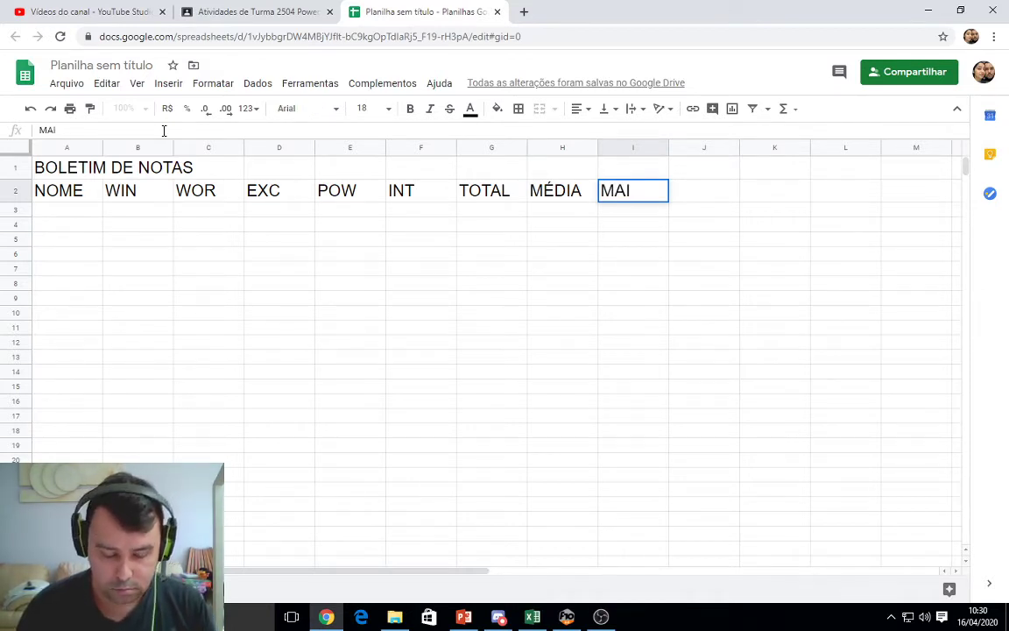
pyautogui.write('P')
pyautogui.press('BackSpace')
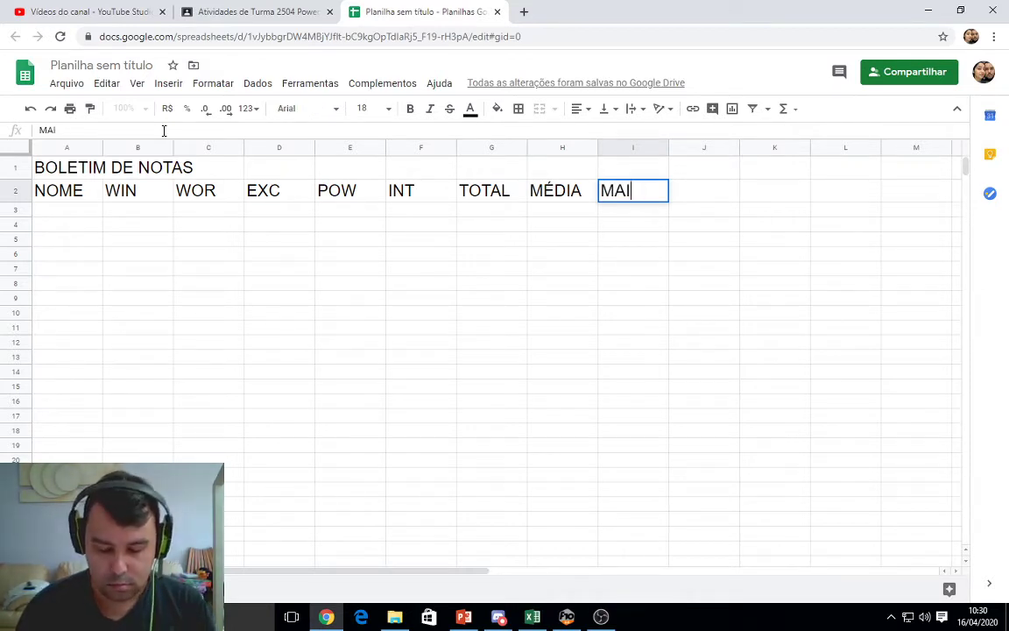
pyautogui.write('O')
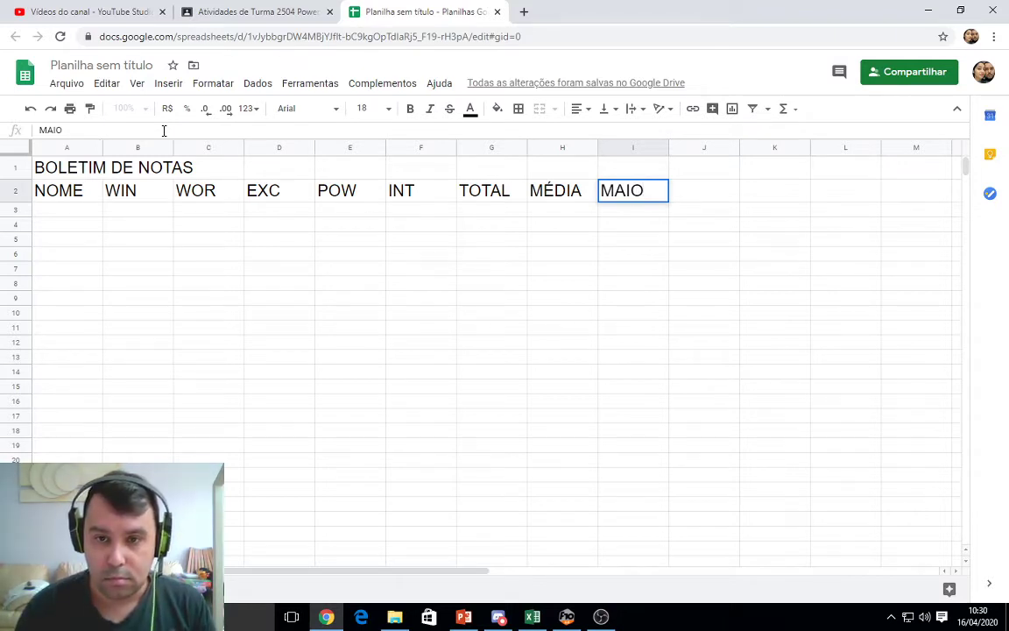
pyautogui.write('R')
pyautogui.press('Tab')
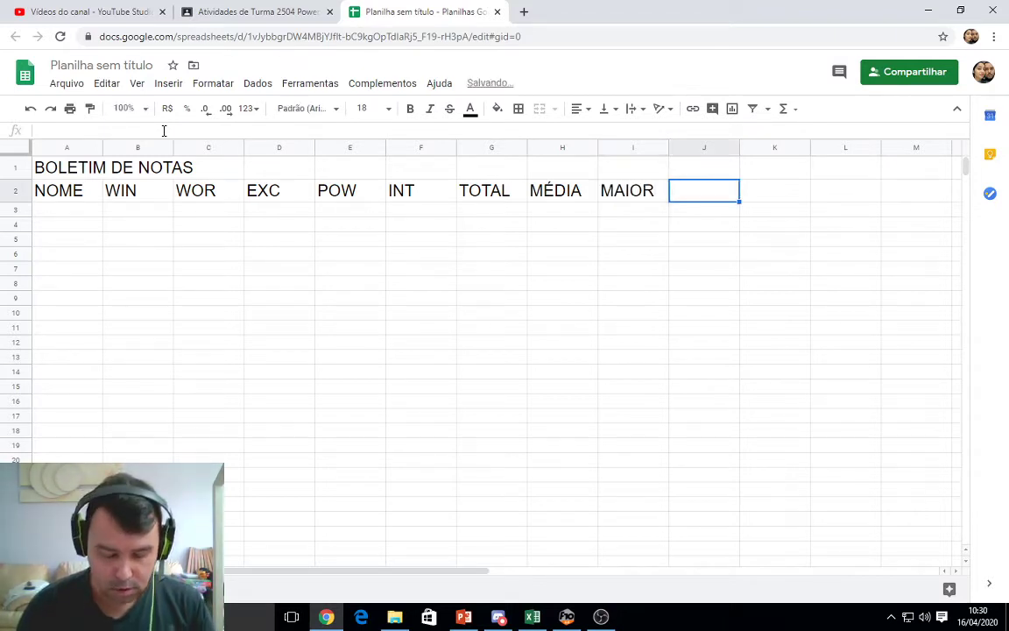
pyautogui.write('MENOR')
pyautogui.press('Return')
# - Fill cells A3 to A5 under NOME with three students' first names
pyautogui.press('Left')
pyautogui.press('Left')
pyautogui.press('Left')
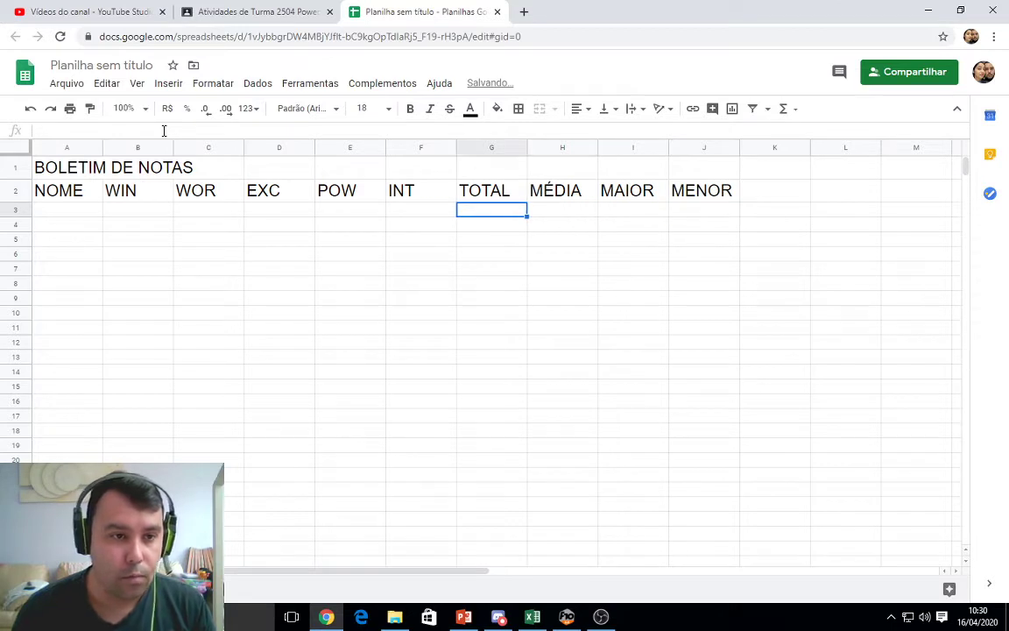
pyautogui.press('Left')
pyautogui.press('Left')
pyautogui.press('Left')
pyautogui.press('Left')
pyautogui.press('Left')
pyautogui.press('Left')
pyautogui.write('MARIA')
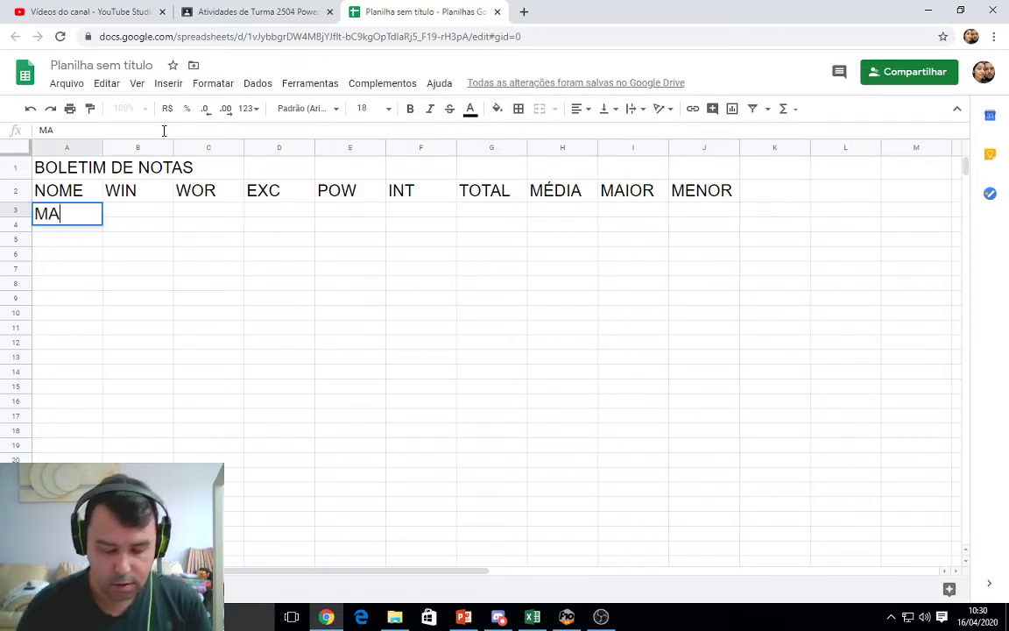
pyautogui.press('Return')
pyautogui.write('ANTONIO')
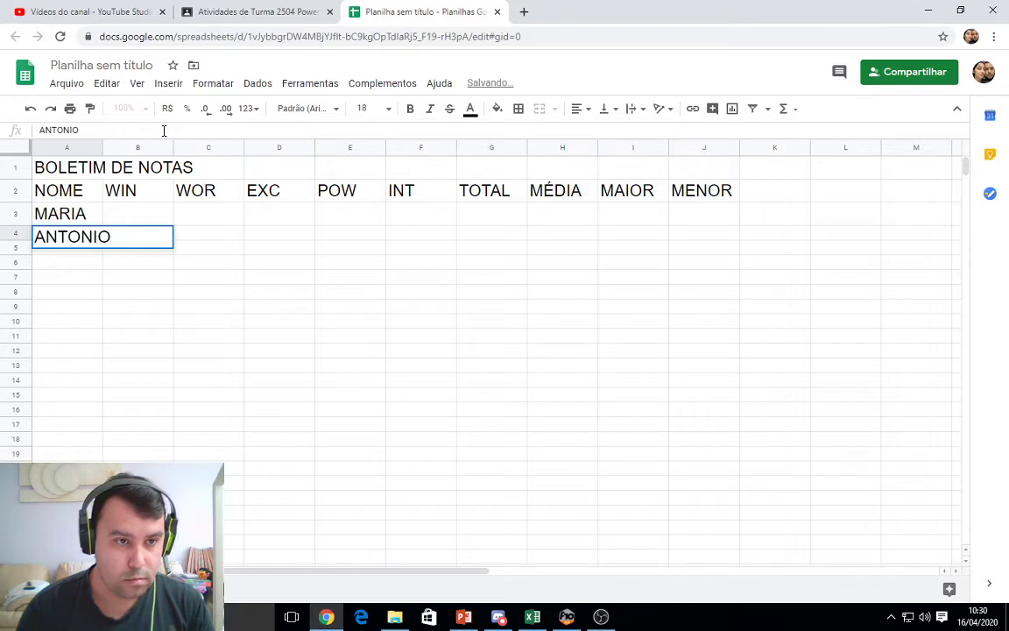
pyautogui.press('Return')
pyautogui.write('PEDRO')
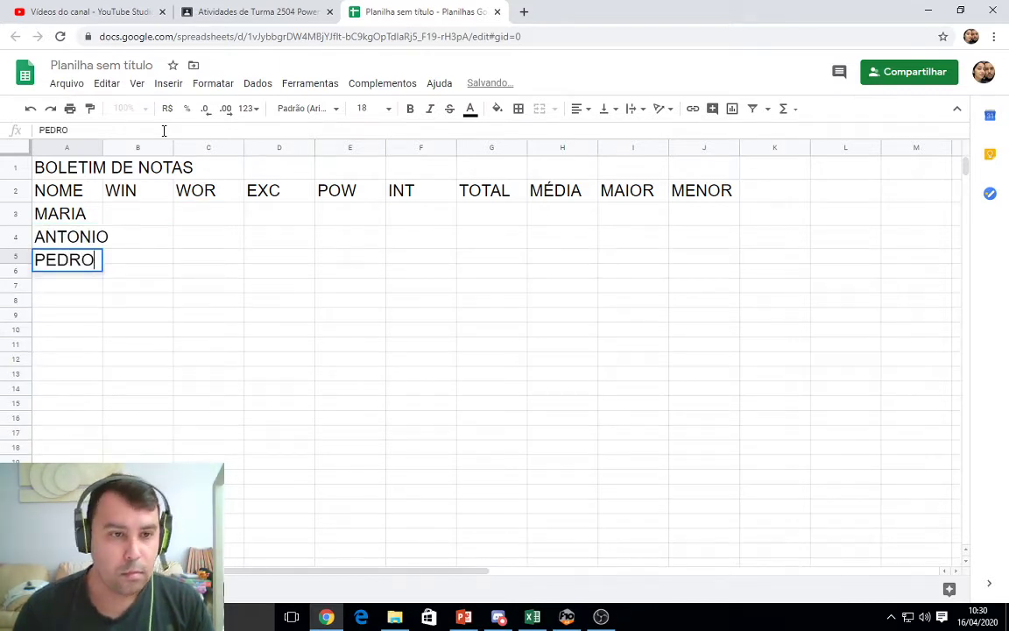
pyautogui.press('Up')
# - Enter the first student's WIN grade of 10 in cell B3
pyautogui.press('Right')
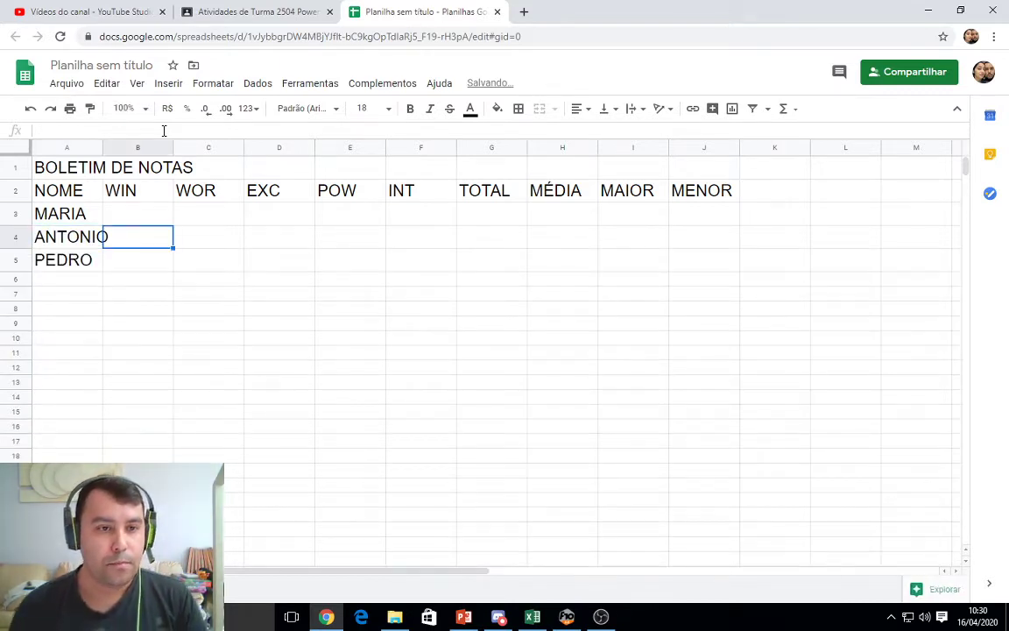
pyautogui.press('Up')
pyautogui.write('10')
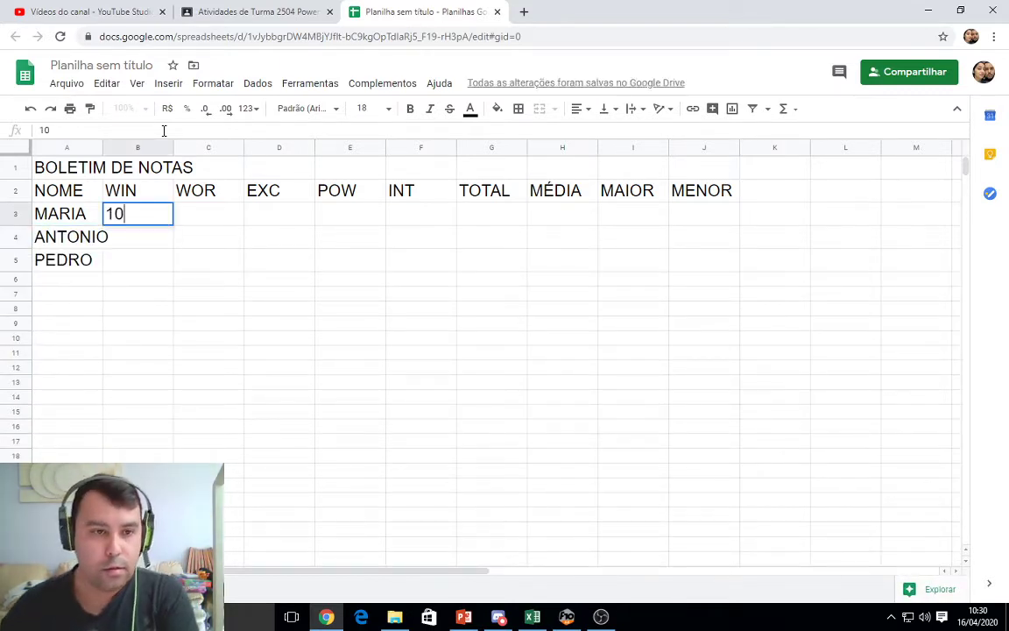
# - Widen column A just enough to fit the longest student name, and select cell B4
pyautogui.moveTo(103, 149); pyautogui.dragTo(196, 148)
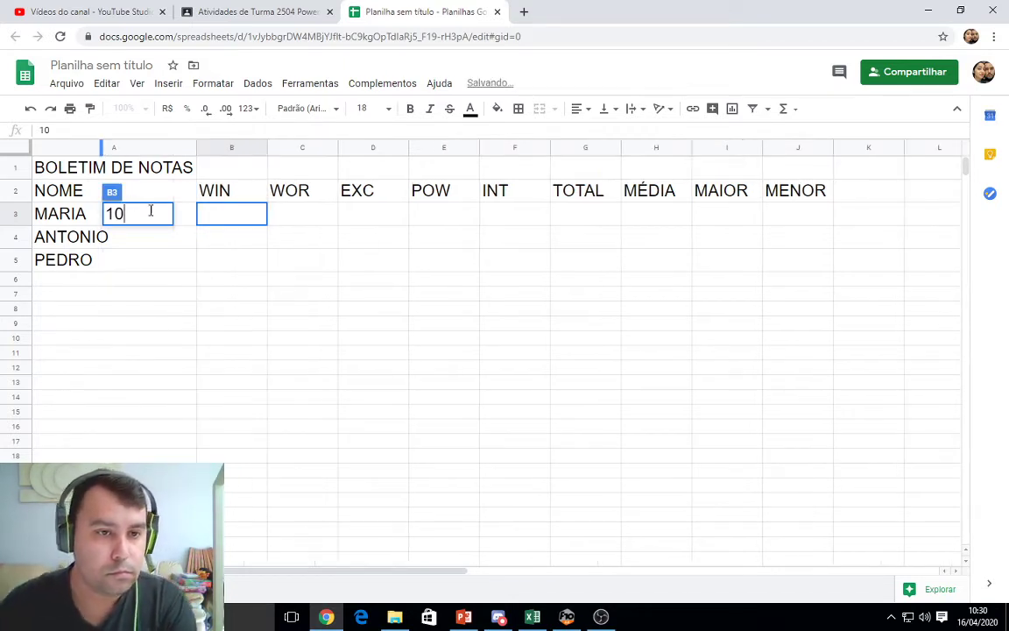
pyautogui.click(150, 236)
pyautogui.click(221, 219)
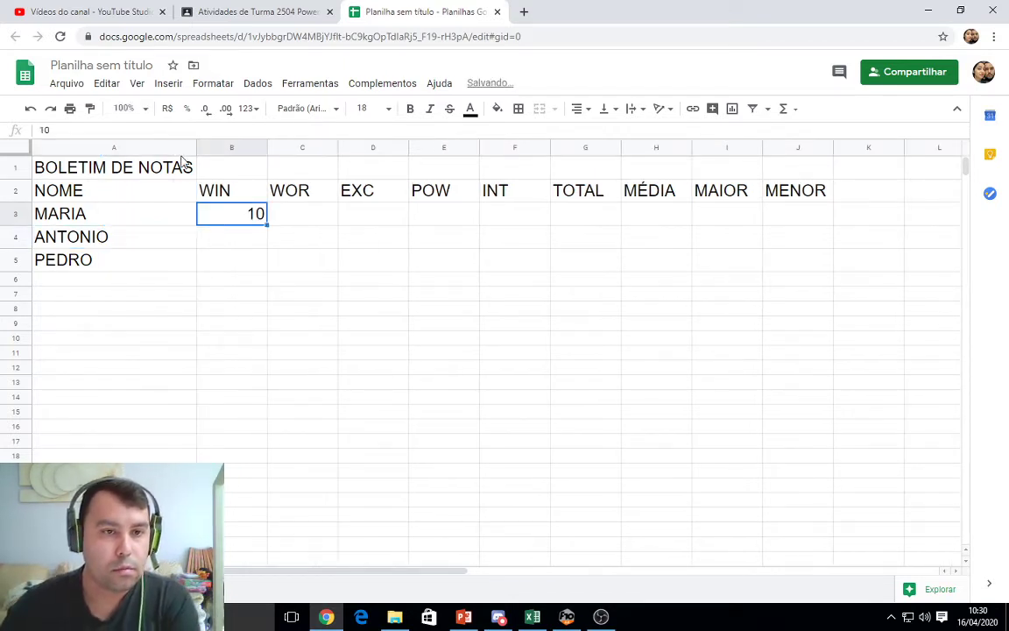
pyautogui.moveTo(194, 147); pyautogui.dragTo(127, 147)
pyautogui.click(186, 237)
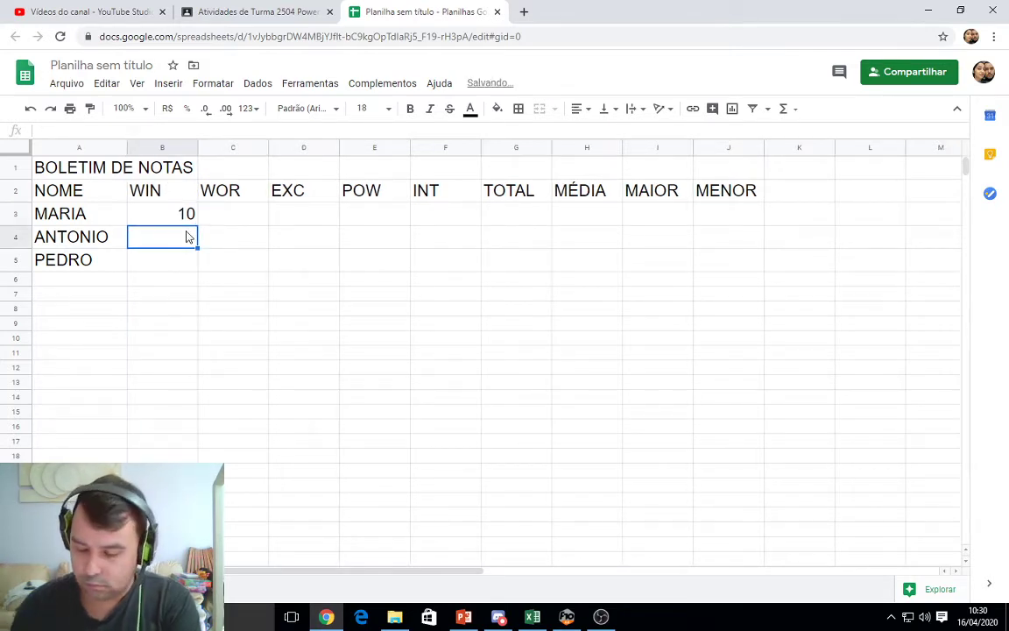
# - Enter the WIN grades 9 in cell B4 and 8 in cell B5 for the second and third students
pyautogui.write('9')
pyautogui.press('Return')
pyautogui.write('8')
pyautogui.press('Up')
pyautogui.press('Right')
pyautogui.press('Up')
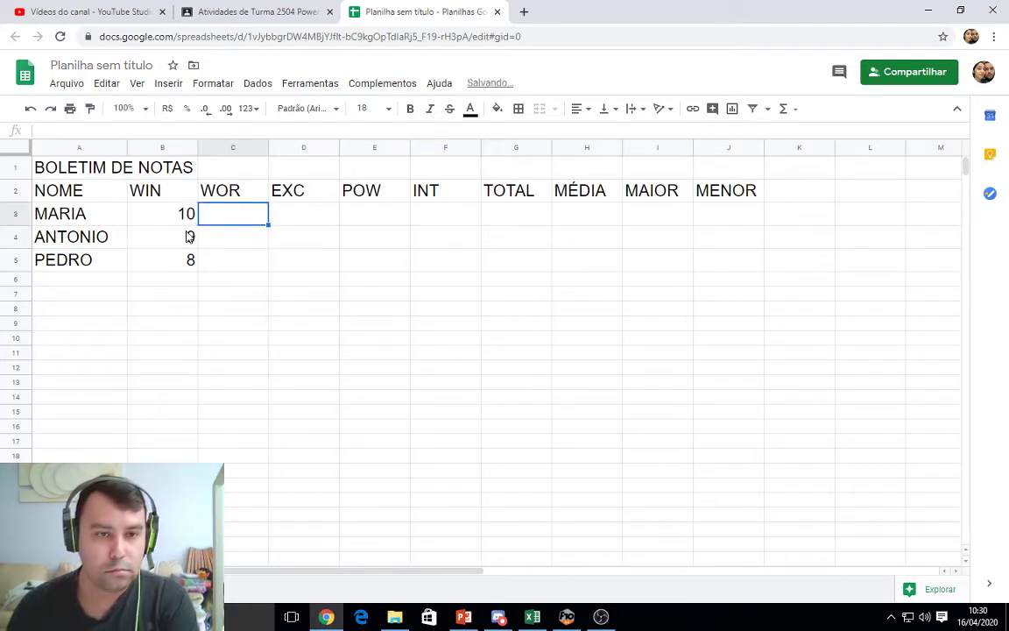
# - Complete the first student's grades in C3 to F3 with 7, 8, 9 and 3
pyautogui.write('7')
pyautogui.press('Right')
pyautogui.write('8')
pyautogui.press('Right')
pyautogui.write('9')
pyautogui.press('Right')
pyautogui.write('3')
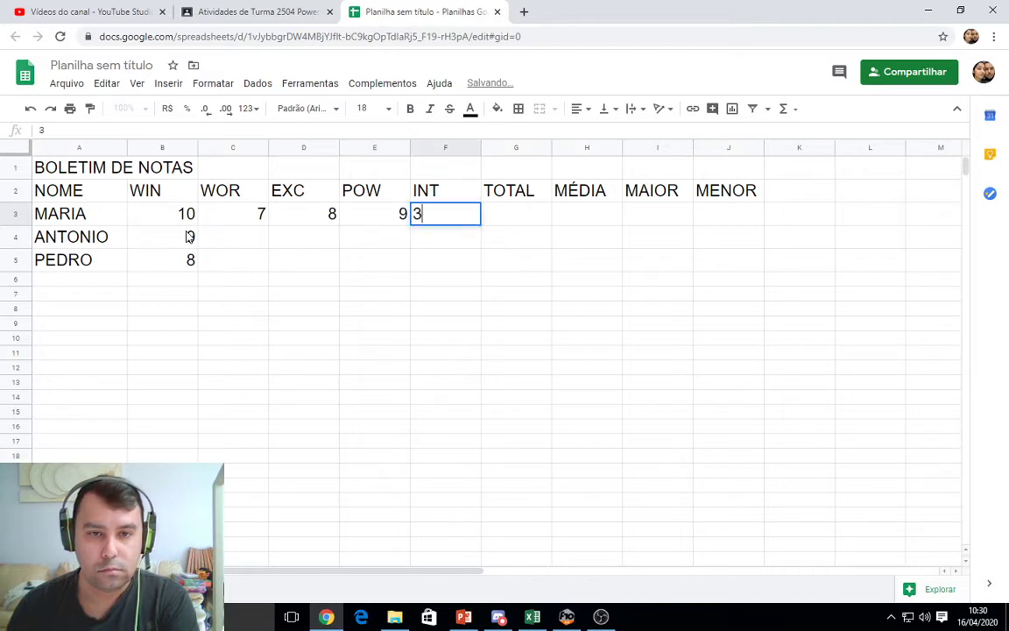
pyautogui.press('Return')
# - Enter the second student's grades: 7 in F4, 4 in E4 and 4 in C4
pyautogui.write('7')
pyautogui.press('Left')
pyautogui.write('4')
pyautogui.press('Left')
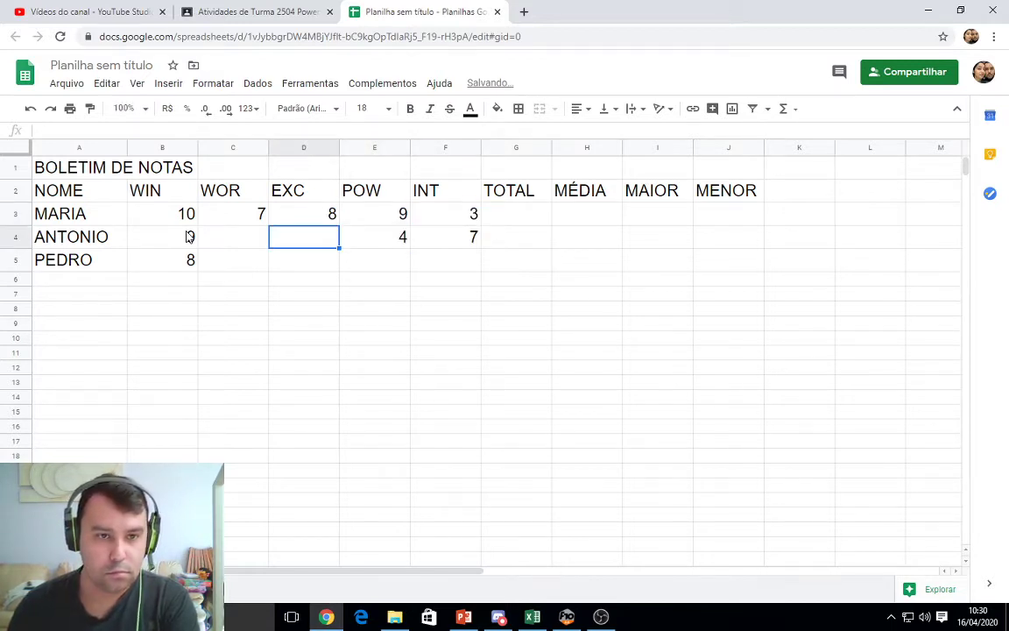
pyautogui.press('Left')
pyautogui.write('4')
pyautogui.press('Return')
# - Fill the third student's grades in C5 to F5 with 2, 5, 4 and 7, and enter 5 in D4
pyautogui.write('2')
pyautogui.press('Right')
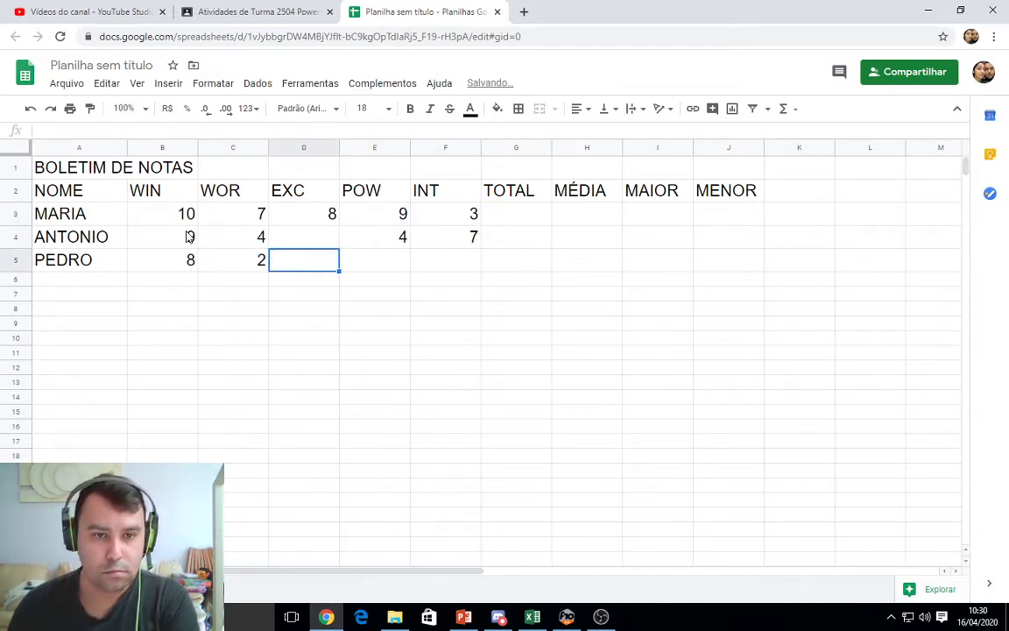
pyautogui.write('5')
pyautogui.press('Up')
pyautogui.write('5')
pyautogui.press('Right')
pyautogui.press('Down')
pyautogui.write('4')
pyautogui.press('Right')
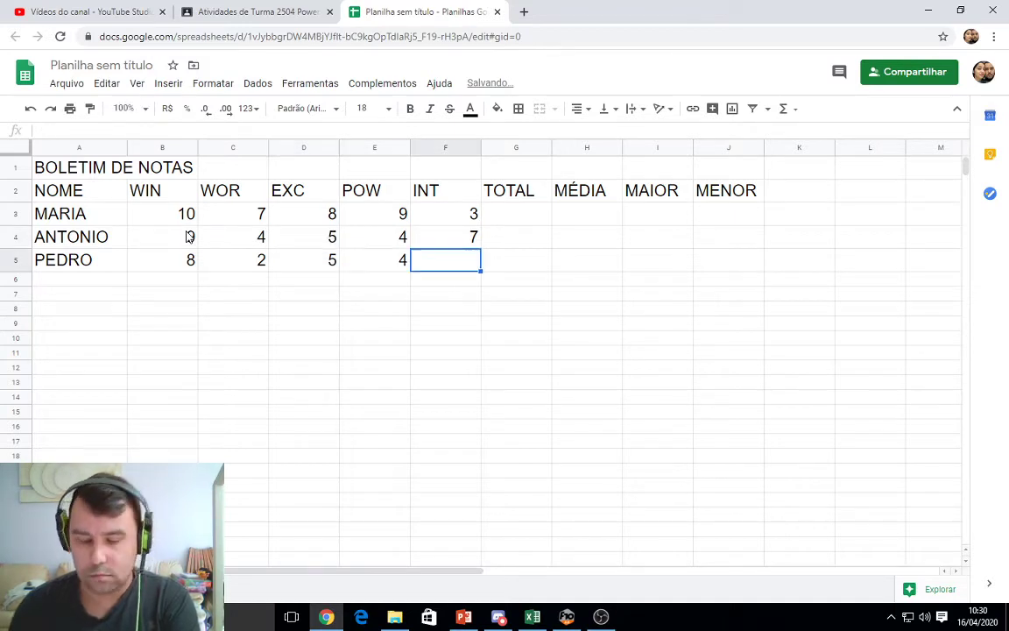
pyautogui.write('7')
pyautogui.press('Up')
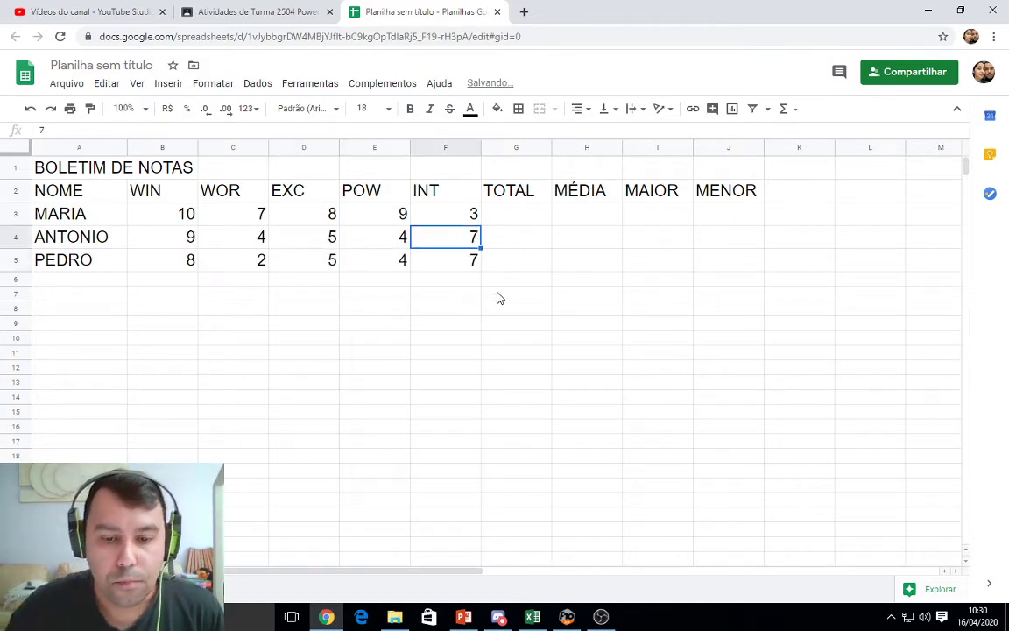
pyautogui.click(524, 215)
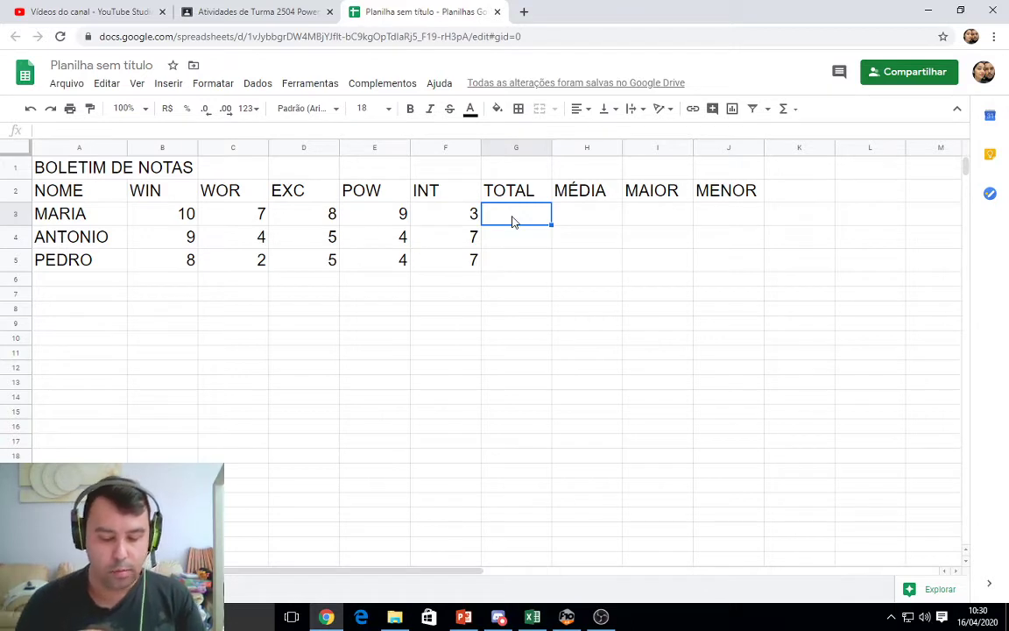
pyautogui.write('=SOMA')
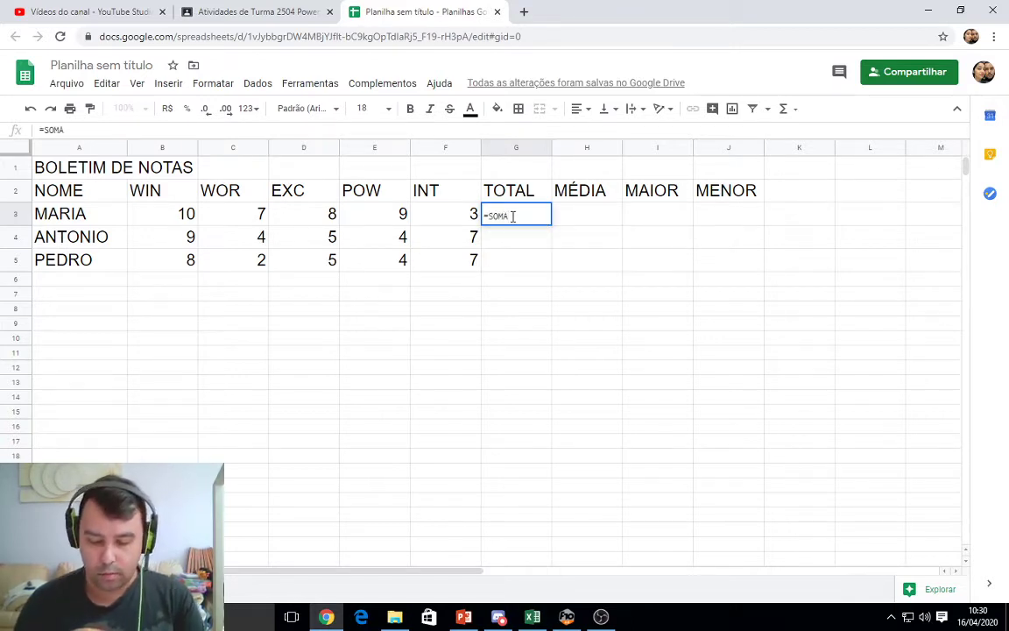
pyautogui.write('(')
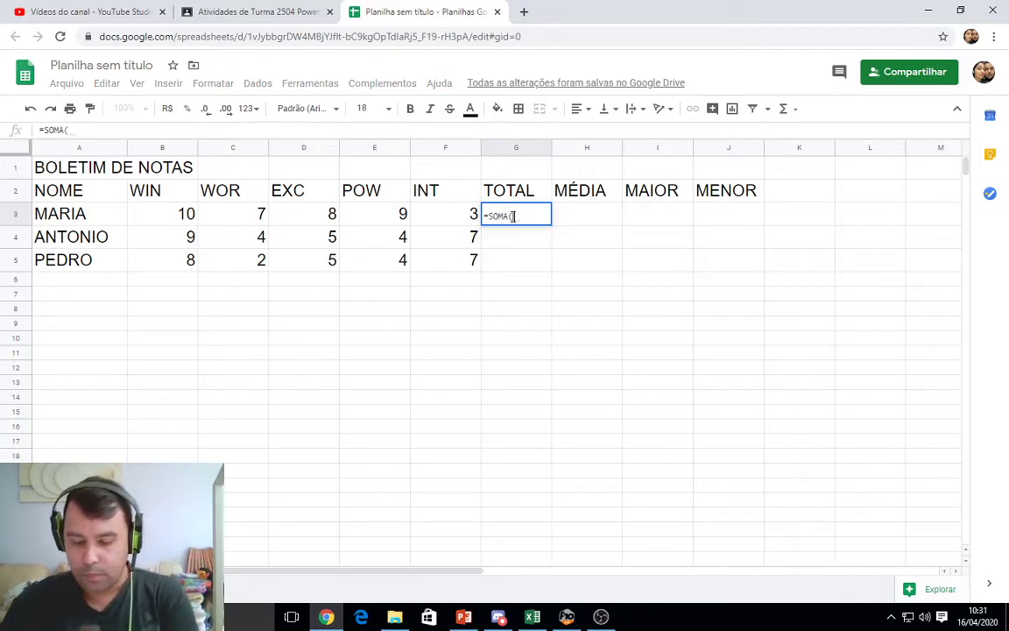
pyautogui.press('BackSpace')
pyautogui.press('BackSpace')
pyautogui.press('BackSpace')
pyautogui.press('BackSpace')
pyautogui.press('BackSpace')
pyautogui.press('BackSpace')
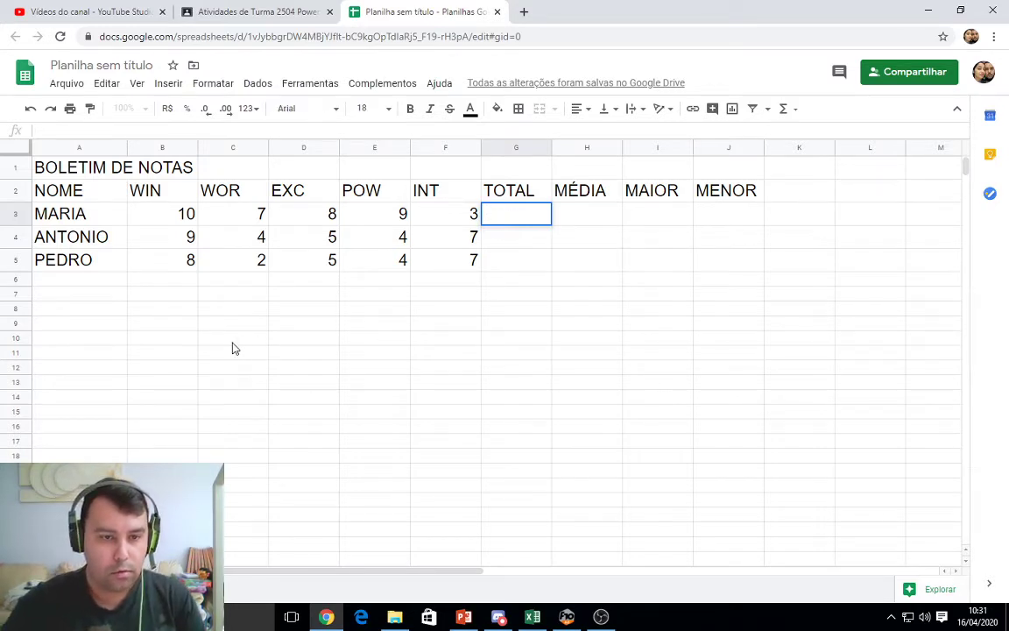
# - List the function names SOMA() in cell C10 and MÉDIA() in cell C11 below the table
pyautogui.click(232, 343)
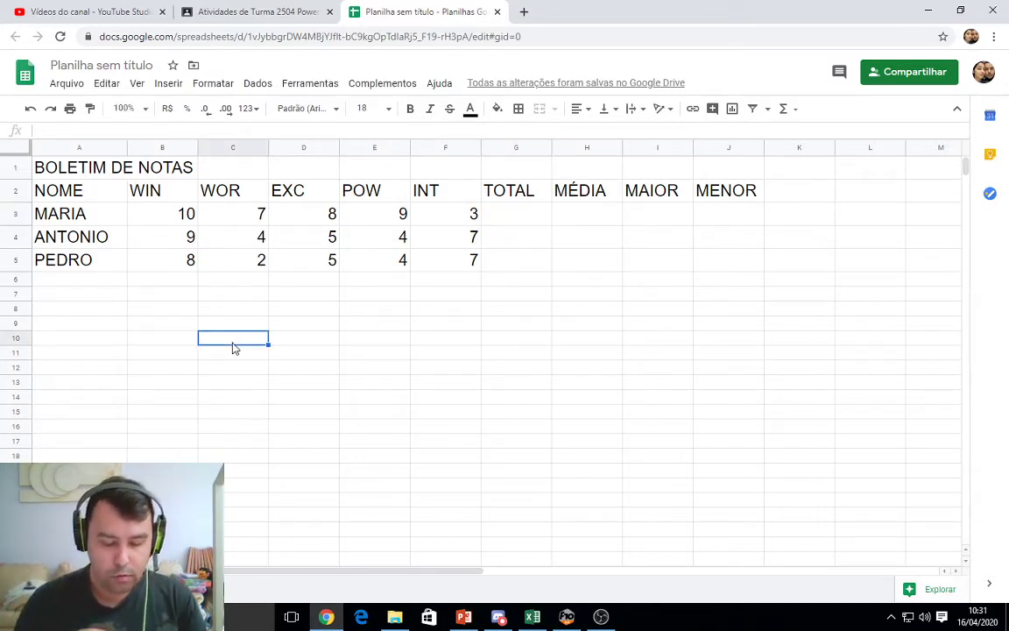
pyautogui.write('SOMAe')
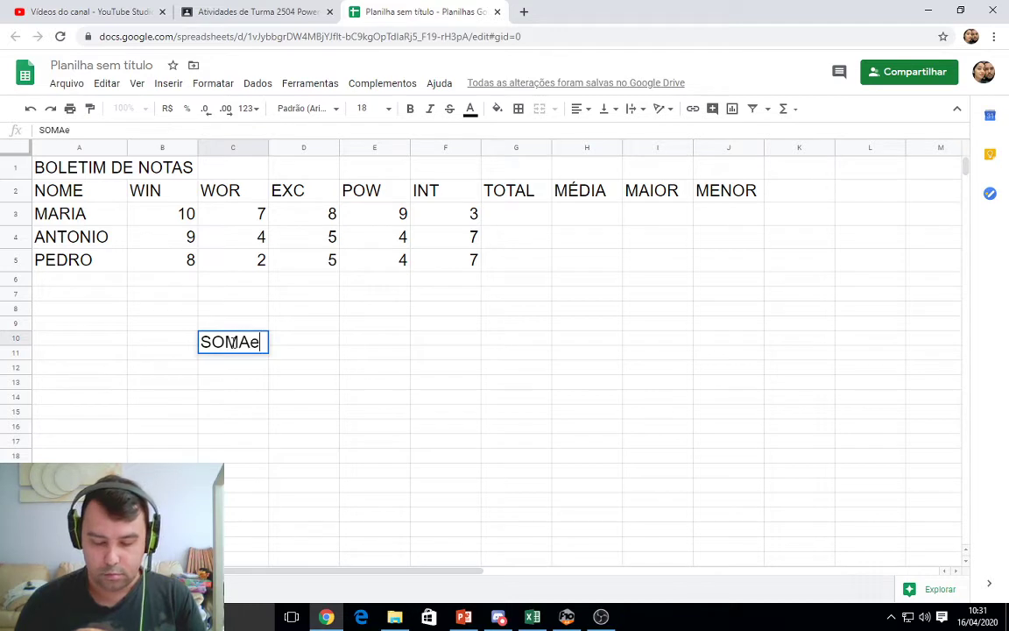
pyautogui.press('BackSpace')
pyautogui.write('(')
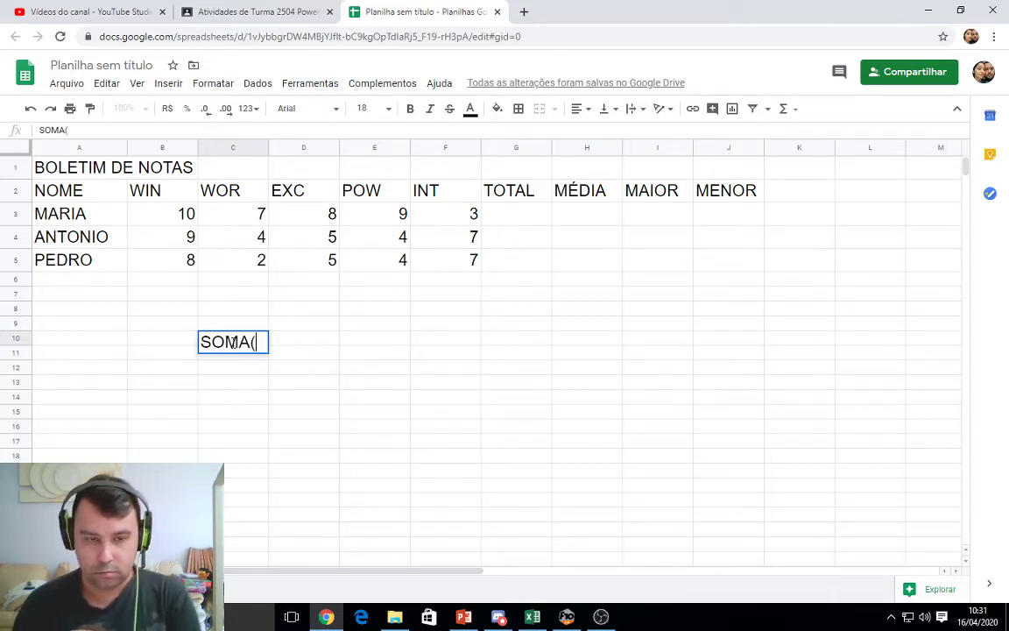
pyautogui.write(')')
pyautogui.press('Return')
pyautogui.write('M')
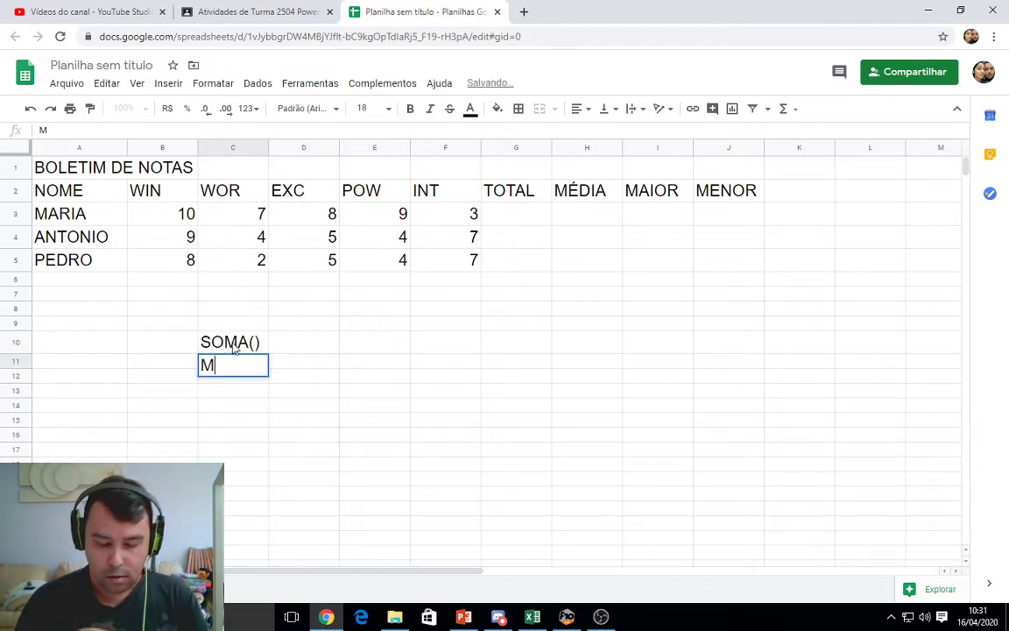
pyautogui.write('ÉDIA()')
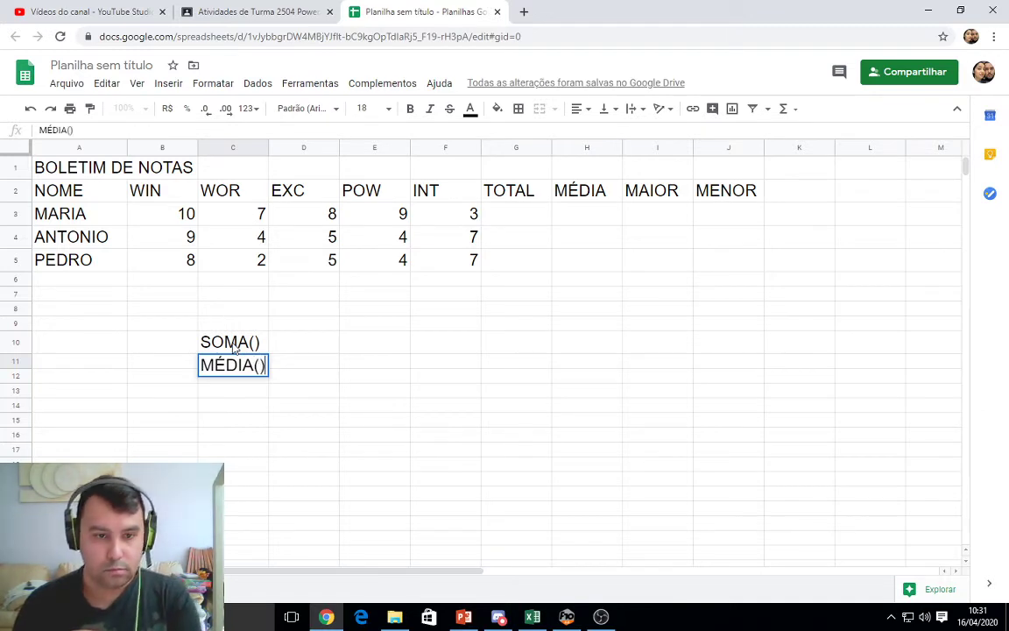
pyautogui.press('Return')
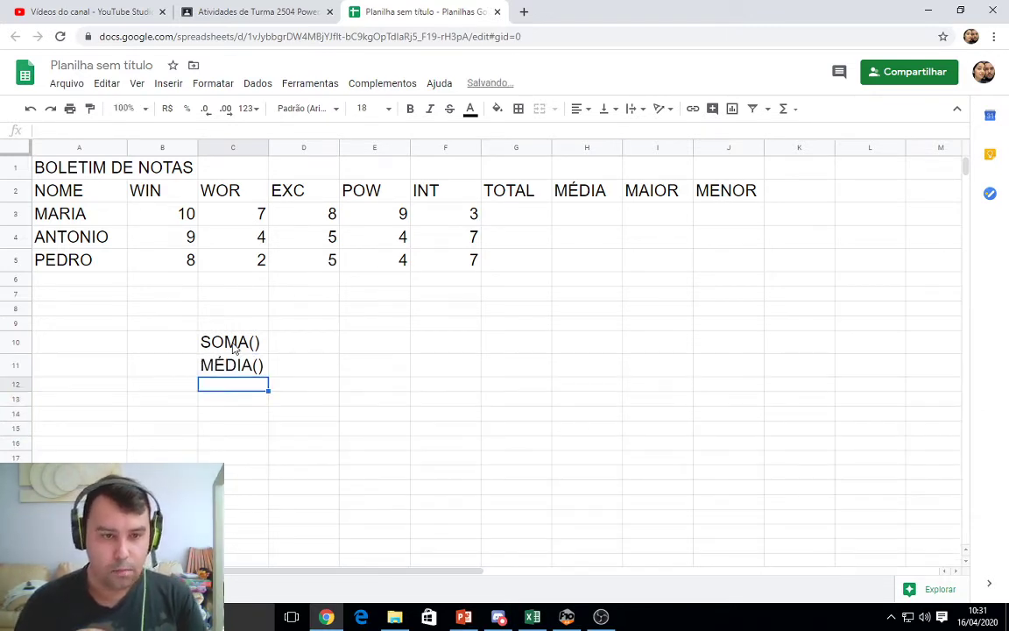
# - Add the function names MÍNIMO() in cell C12 and MÁXIMO() in cell C13
pyautogui.write('MÍNIMO')
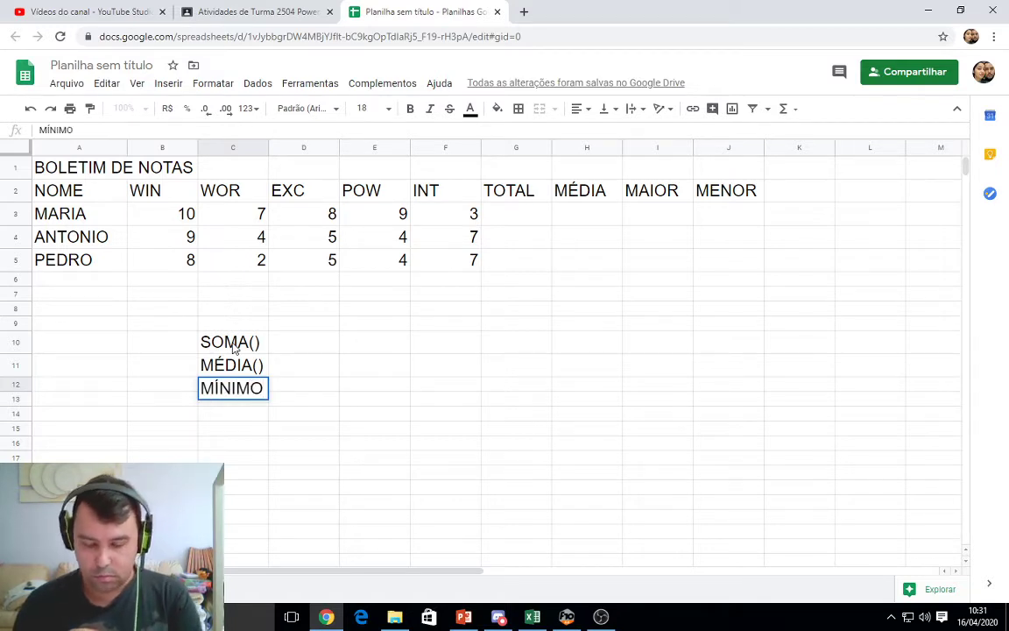
pyautogui.write('()')
pyautogui.press('Return')
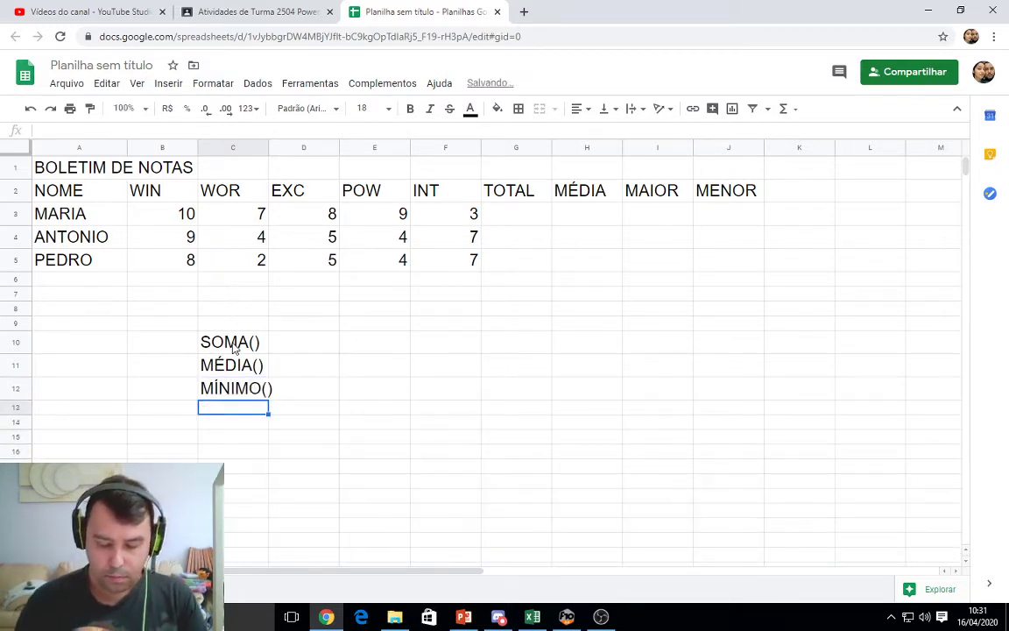
pyautogui.write('MÁX')
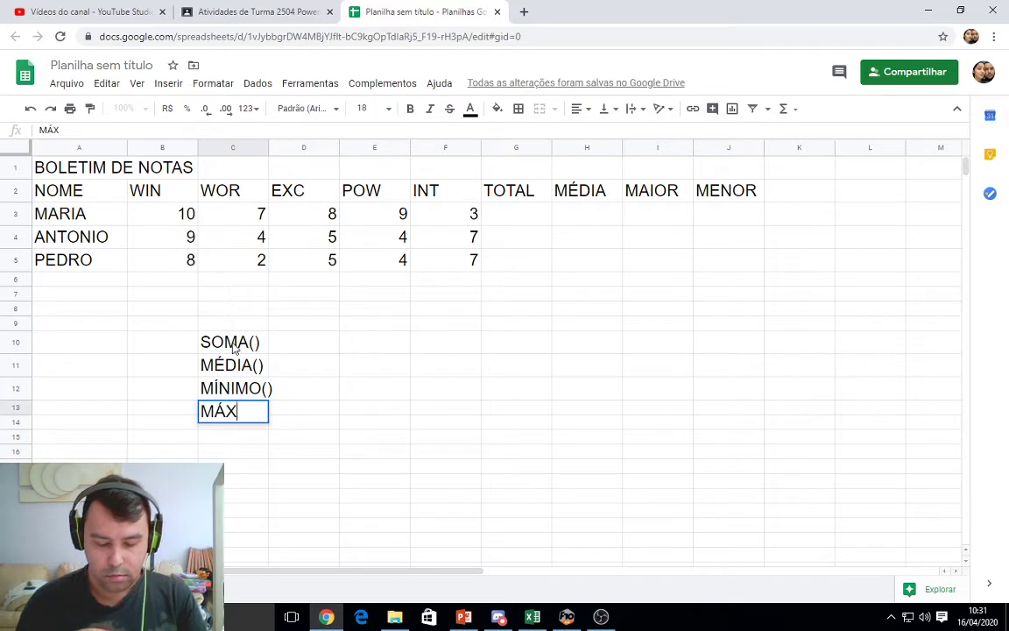
pyautogui.write('IMO(*)')
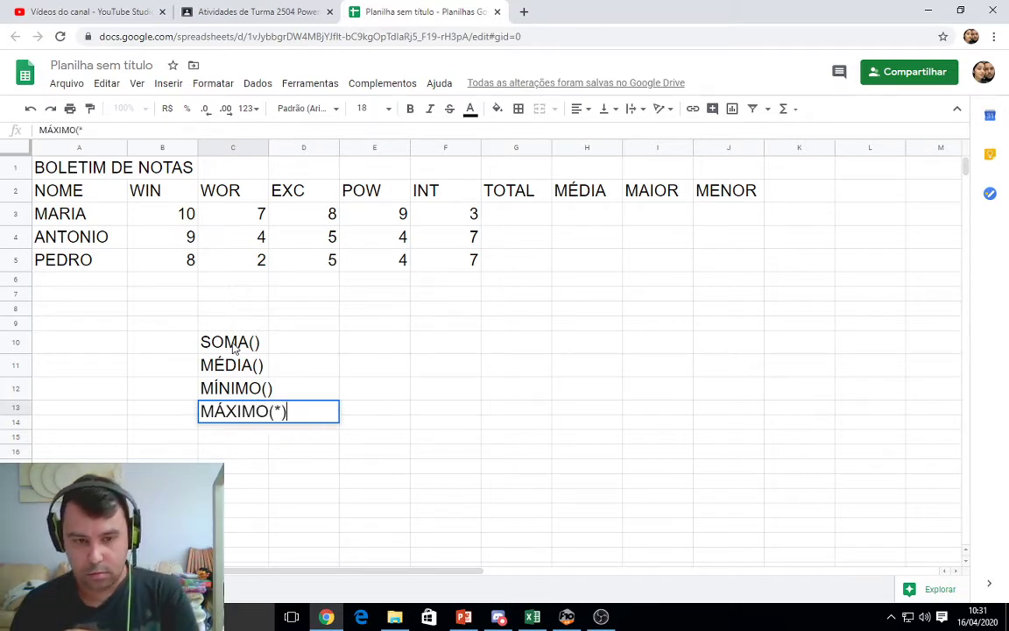
pyautogui.press('BackSpace')
pyautogui.press('BackSpace')
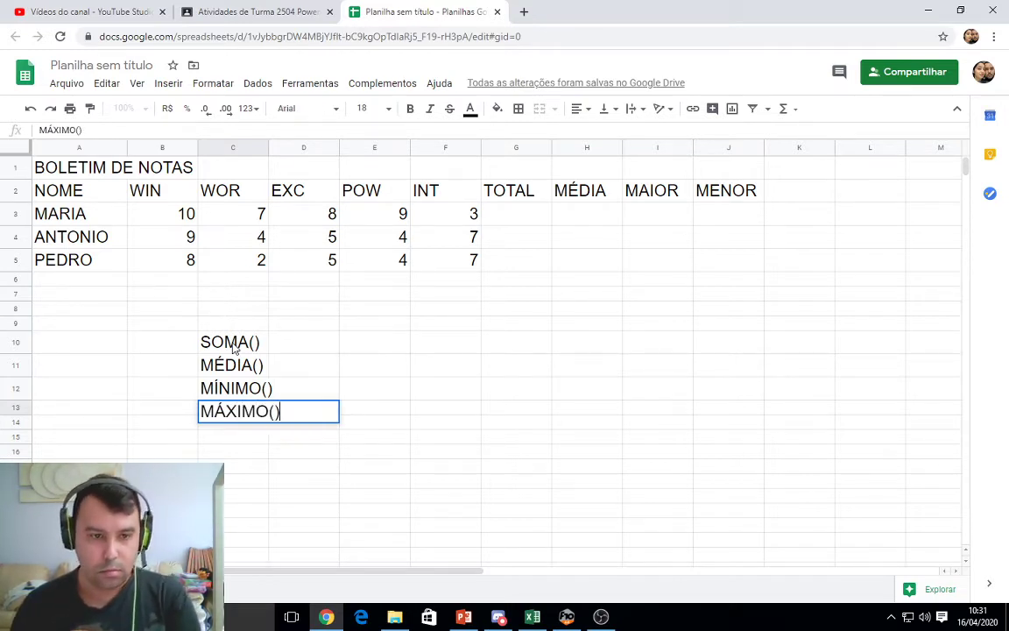
pyautogui.press('Return')
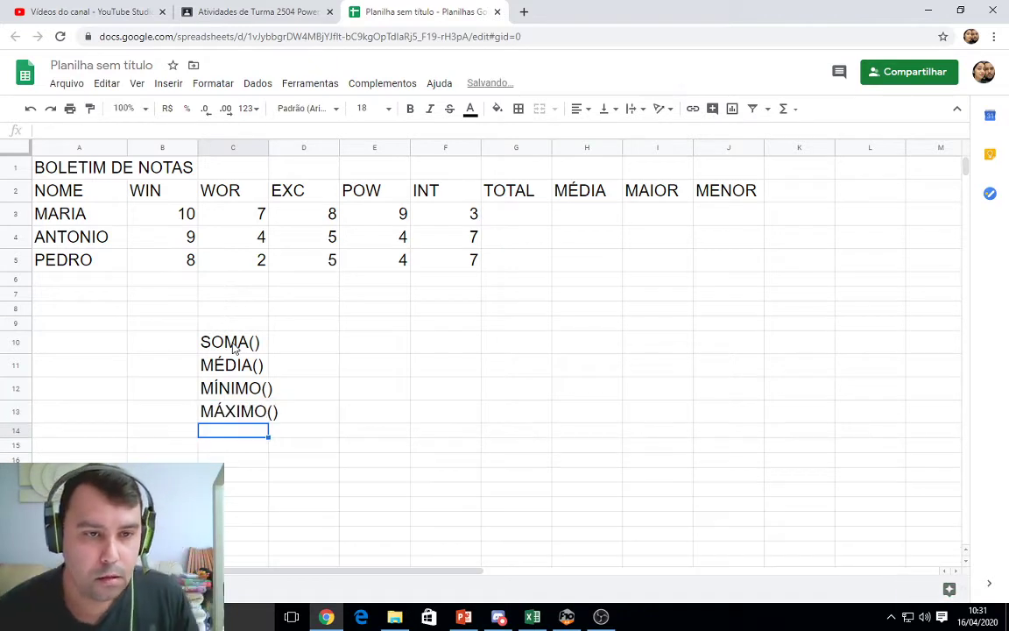
# - Copy the range A1 to J13 and post it in the #geral channel of Turma 2504 in Discord
pyautogui.moveTo(40, 162); pyautogui.dragTo(716, 417)
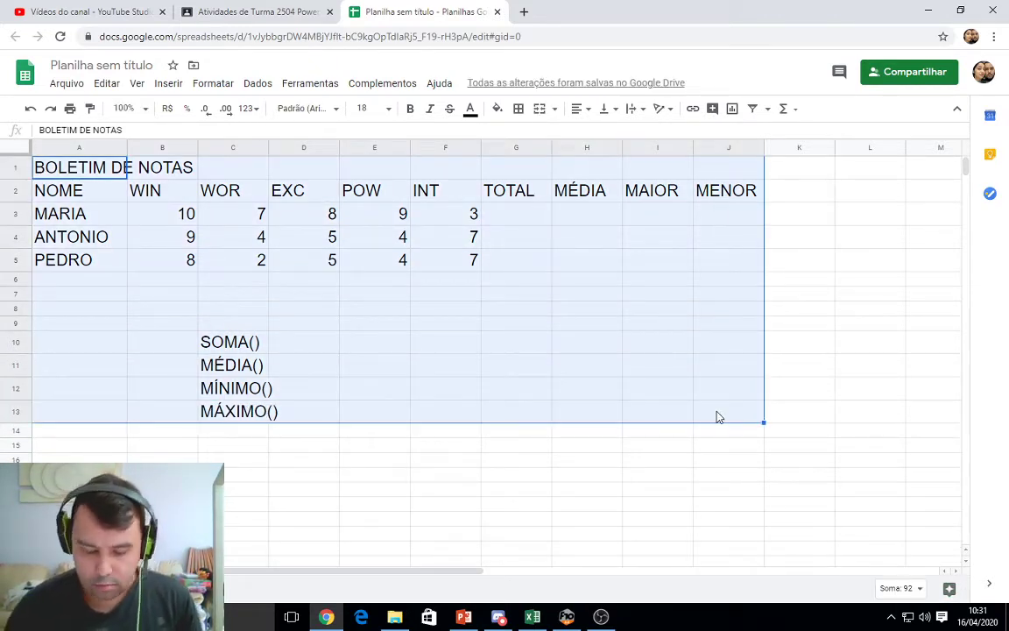
pyautogui.click(498, 617)
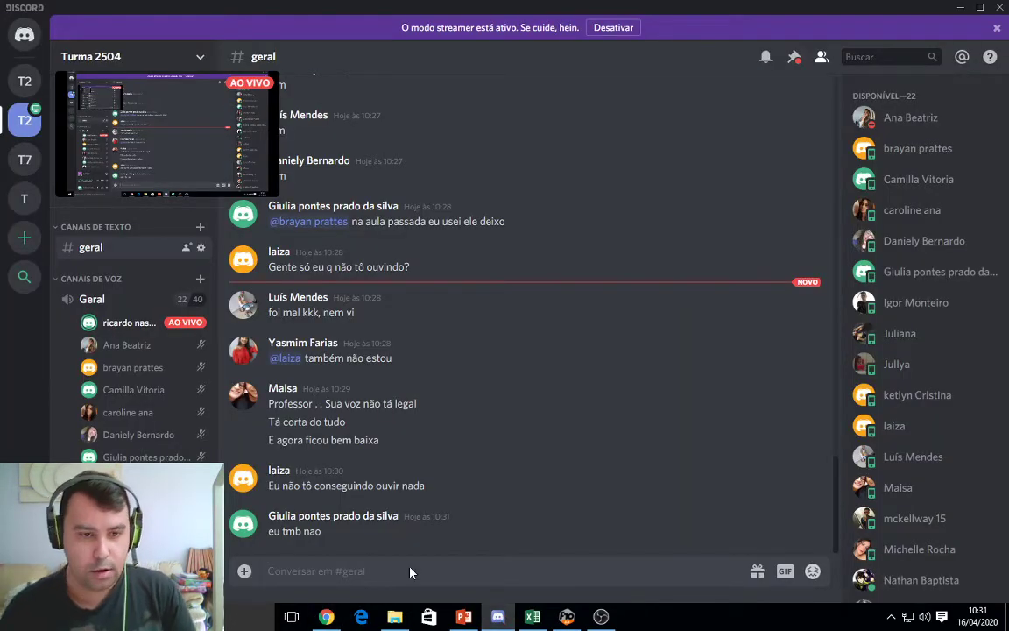
pyautogui.hotkey('ctrl', 'v')
pyautogui.press('Return')
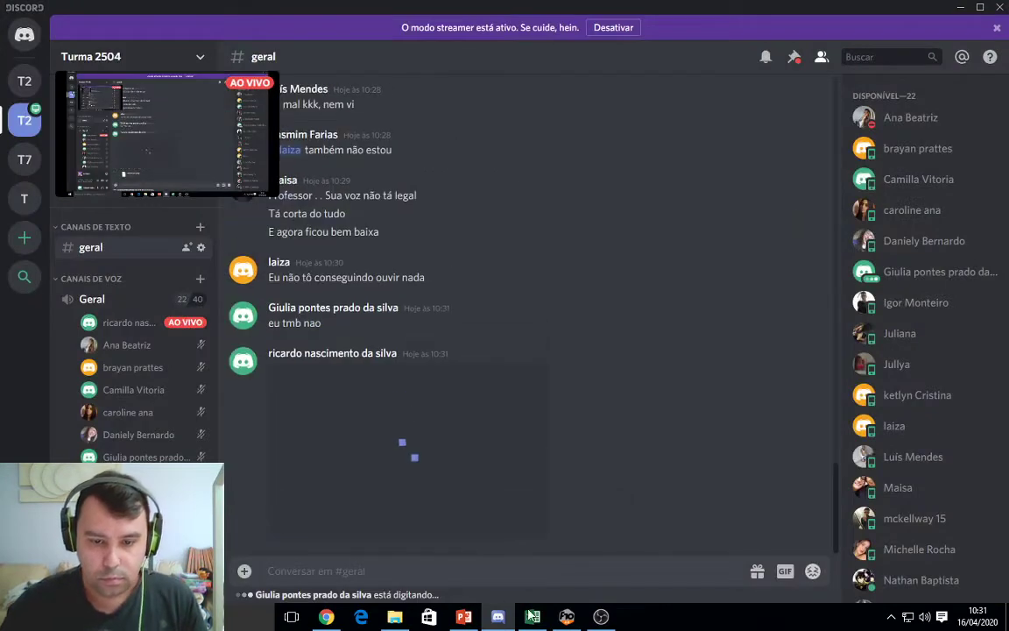
# - Switch back to Google Sheets in Chrome and total the first student's grades in G3 with =SOMA(B3:F3)
pyautogui.click(326, 618)
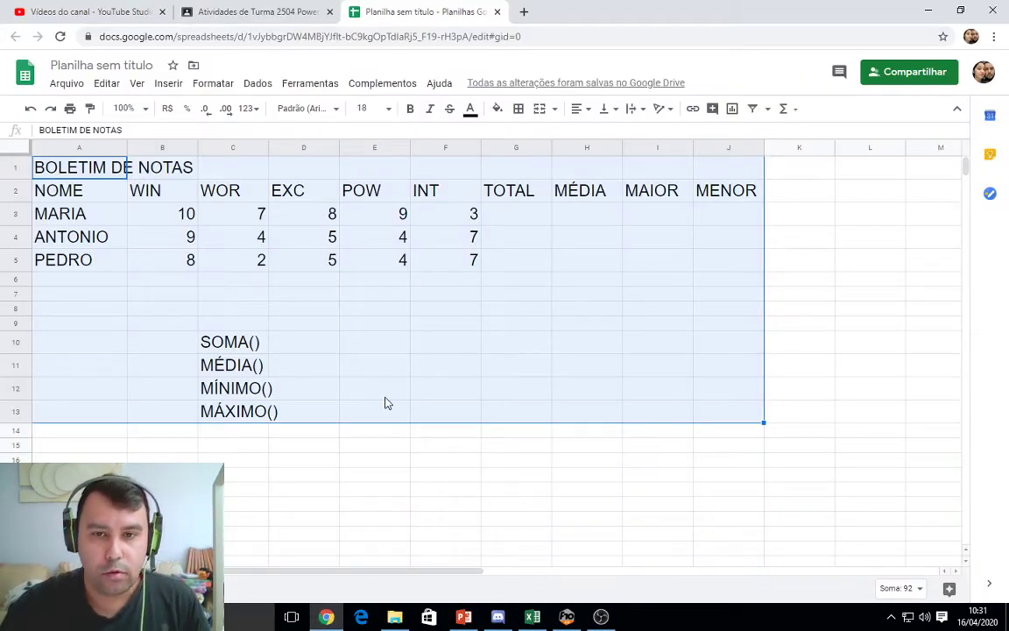
pyautogui.click(547, 226)
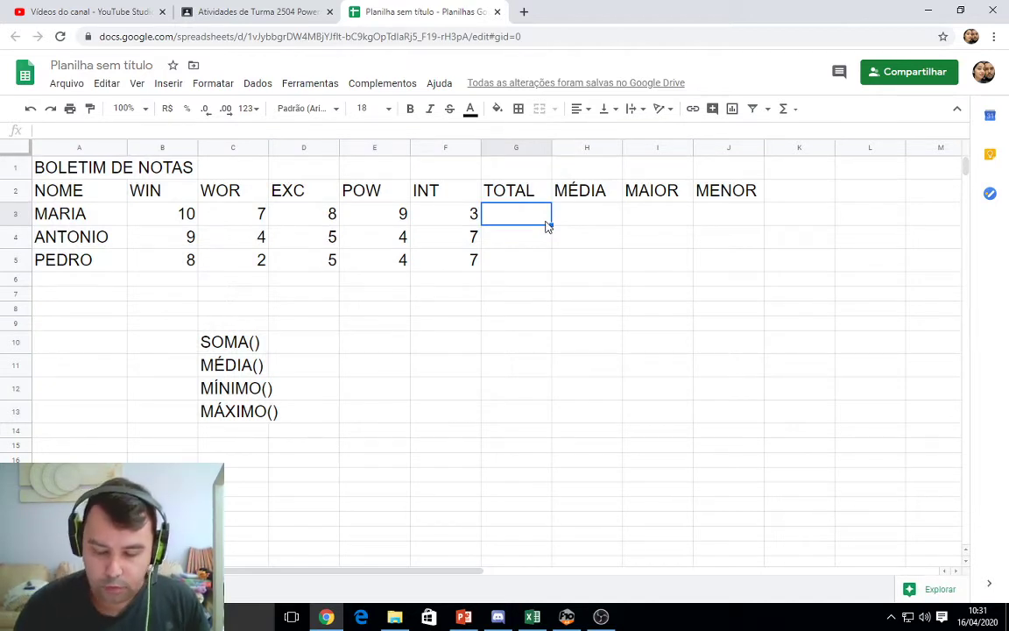
pyautogui.write('=SOMA')
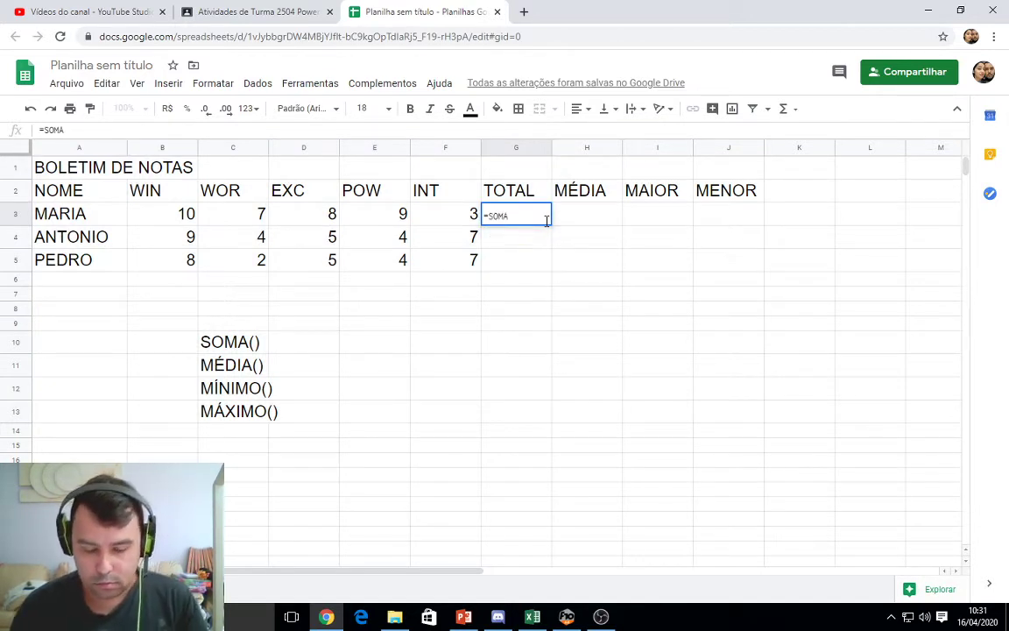
pyautogui.write('(')
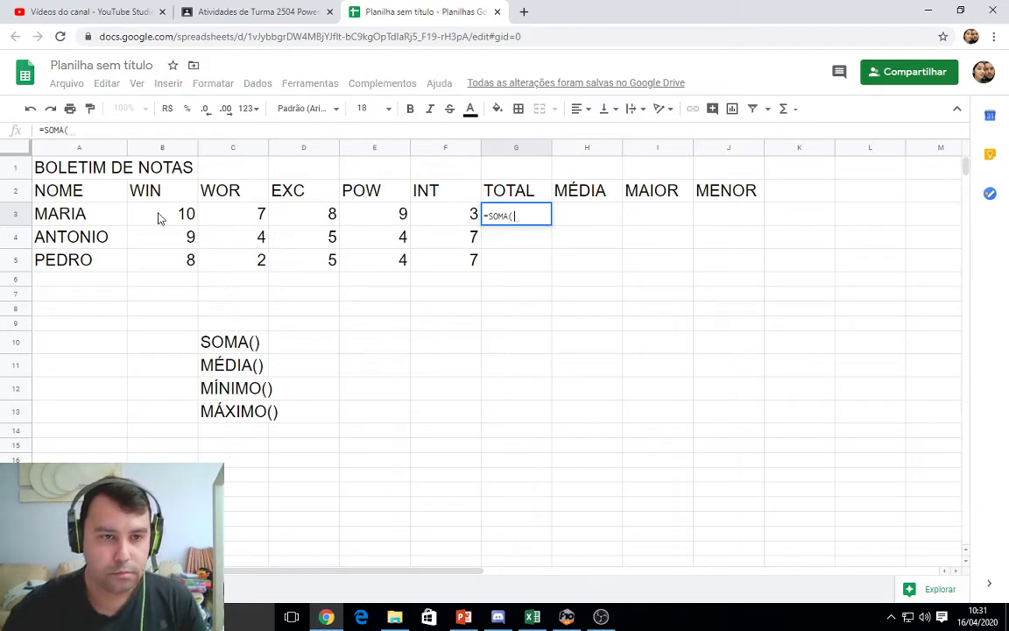
pyautogui.moveTo(158, 215); pyautogui.dragTo(423, 221)
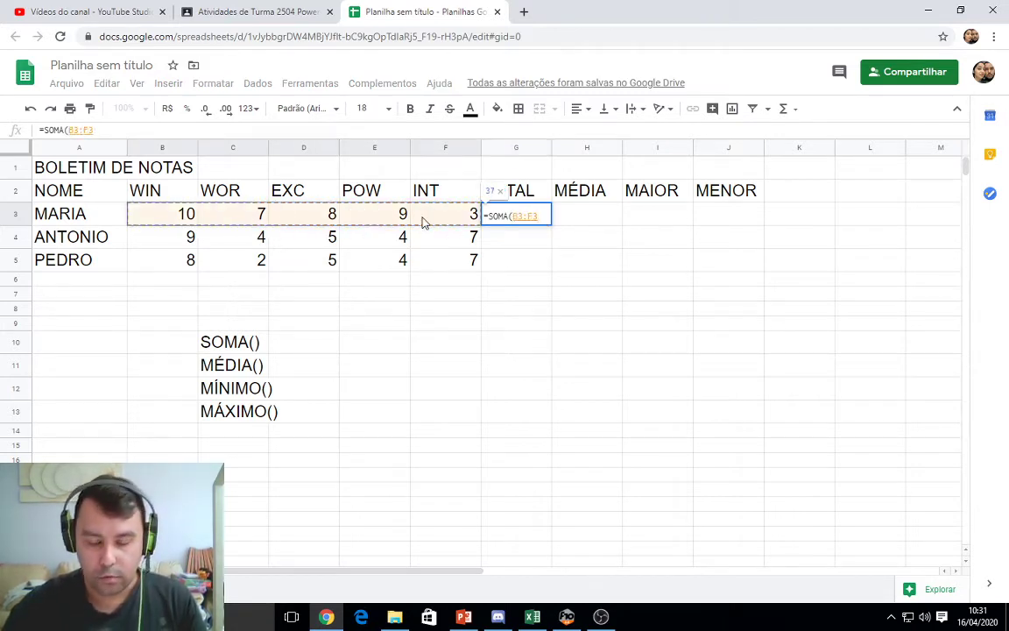
pyautogui.press('Return')
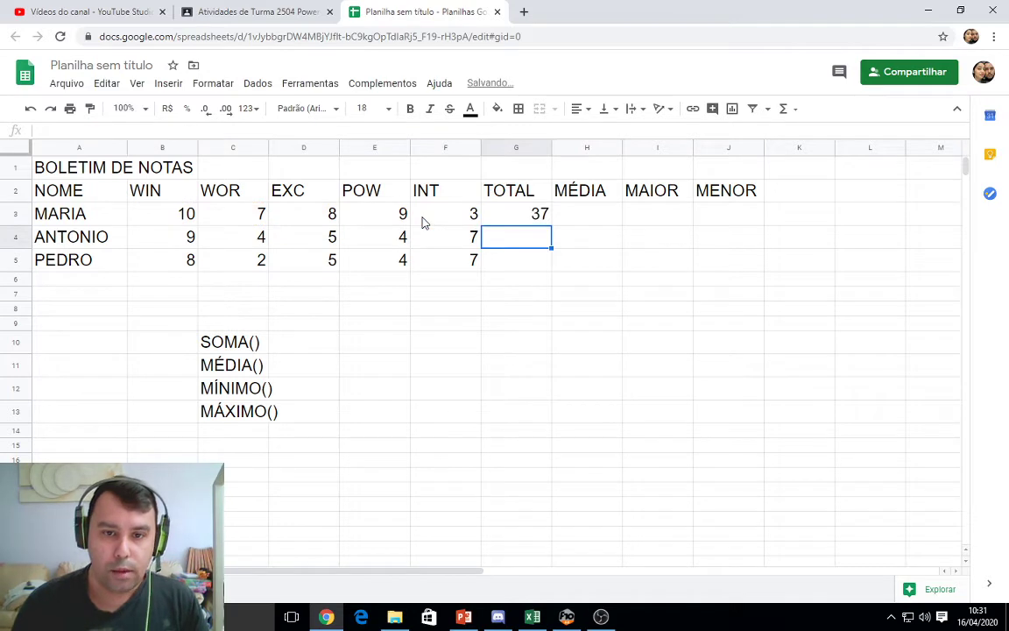
# - Total the second student's grades in cell G4 with a SOMA formula over B4 to F4
pyautogui.write('=SOMA')
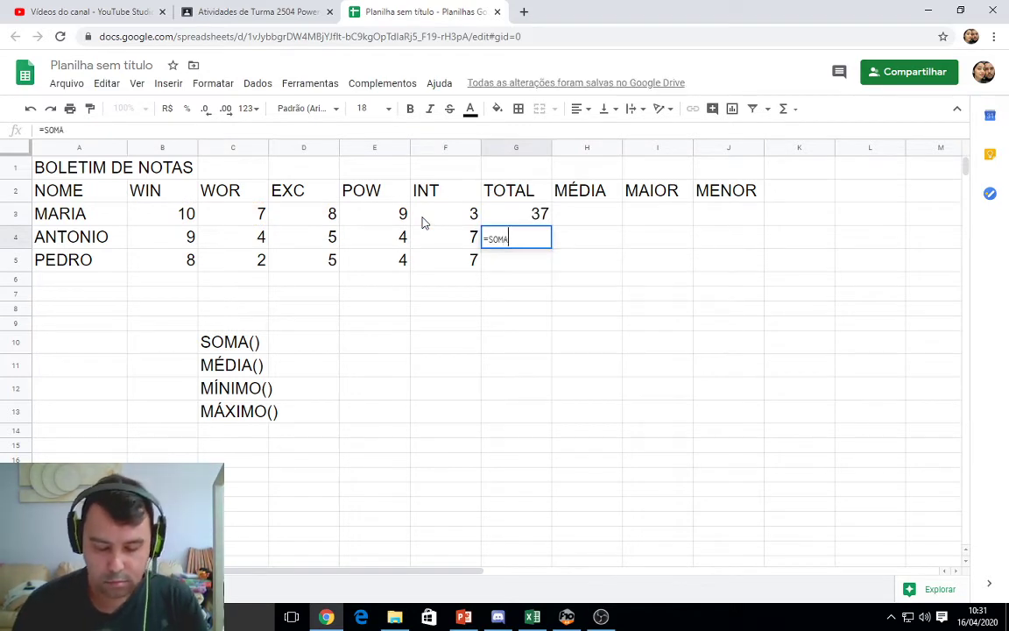
pyautogui.write('(')
pyautogui.moveTo(162, 238); pyautogui.dragTo(406, 236)
pyautogui.press('Return')
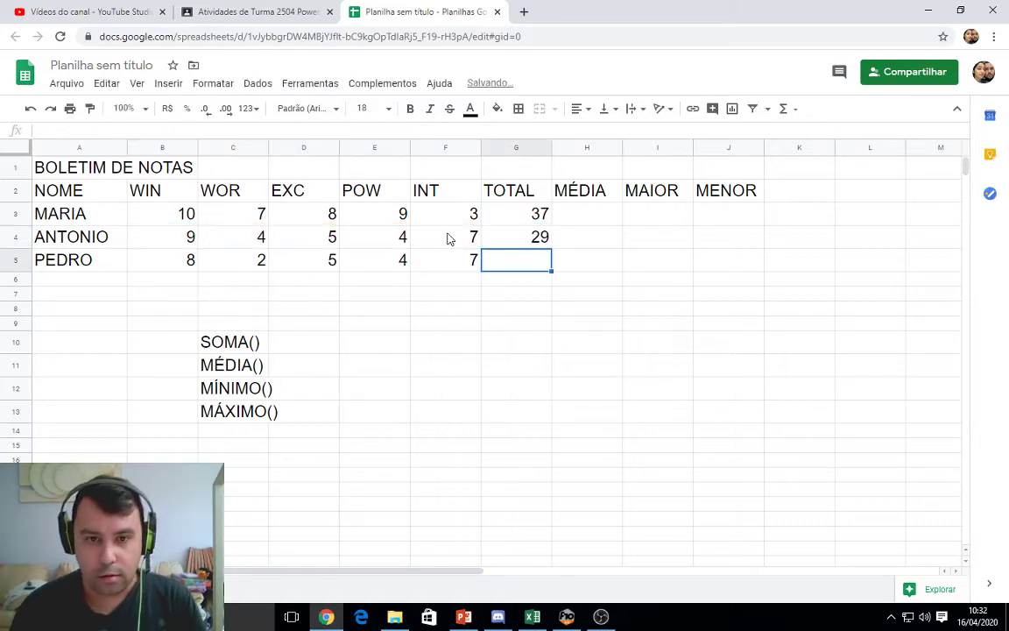
# - Total the third student's grades in cell G5 with =SOMA(B5:F5)
pyautogui.write('=SOMA(')
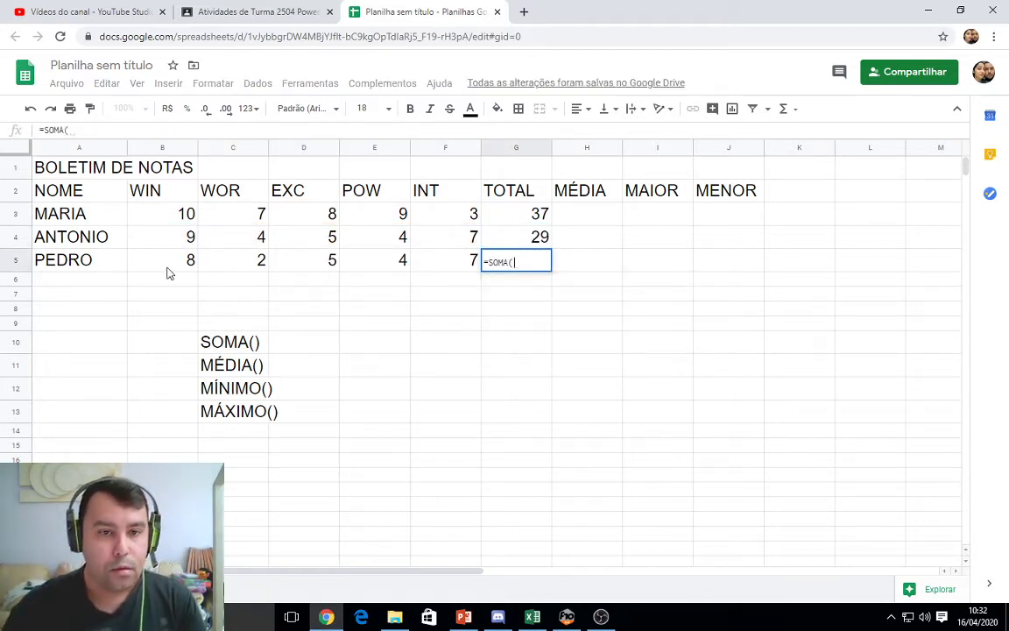
pyautogui.moveTo(164, 263); pyautogui.dragTo(437, 264)
pyautogui.write(')')
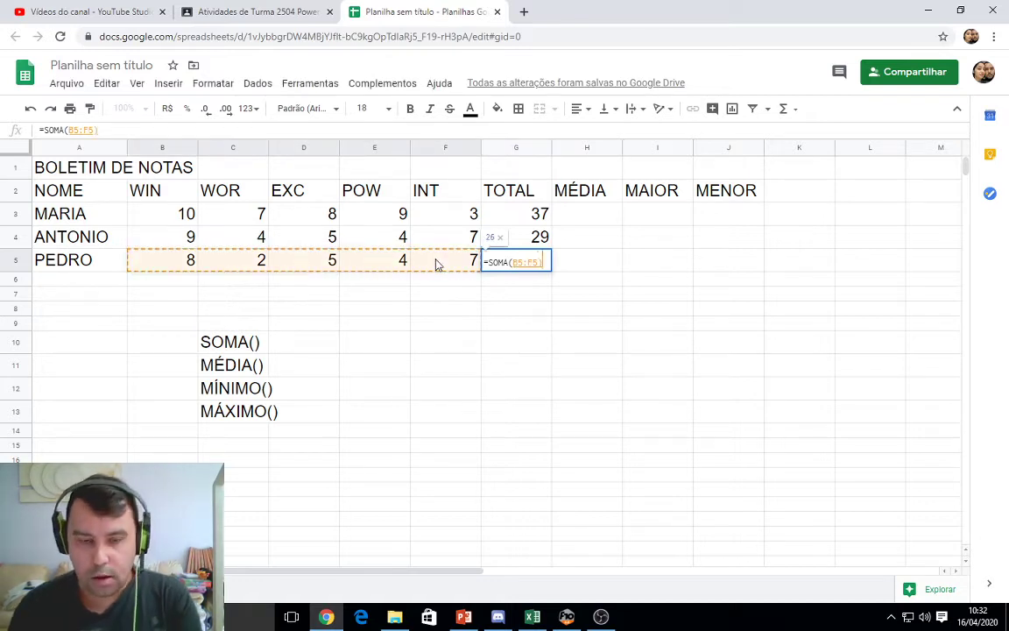
pyautogui.press('Return')
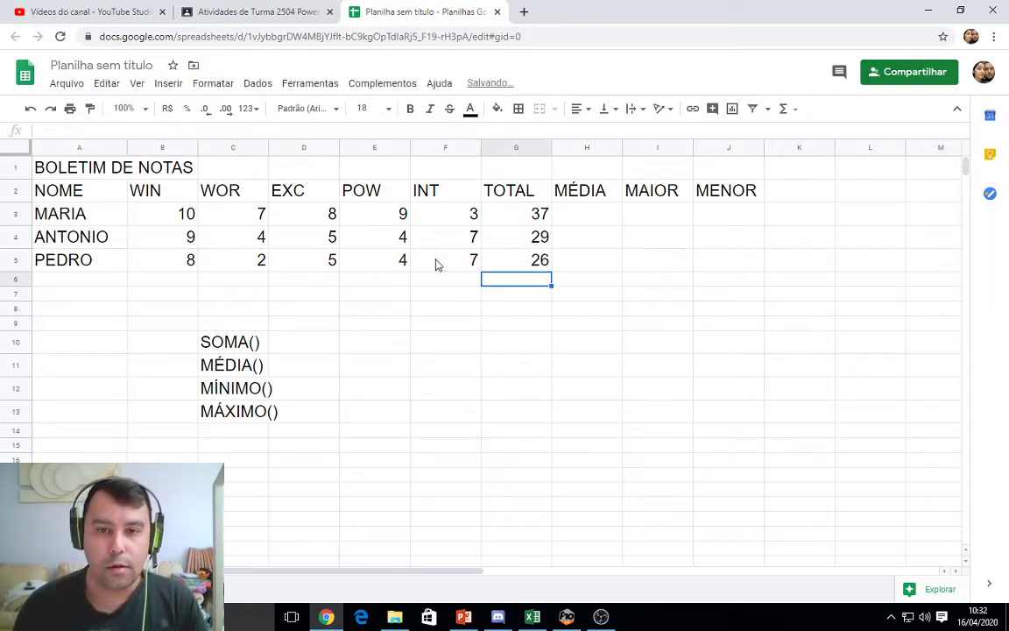
# - Average the first student's grades in H3 with =MÉDIA(B3:F3) and fill the formula down to H5
pyautogui.press('Up')
pyautogui.press('Up')
pyautogui.press('Up')
pyautogui.press('Right')
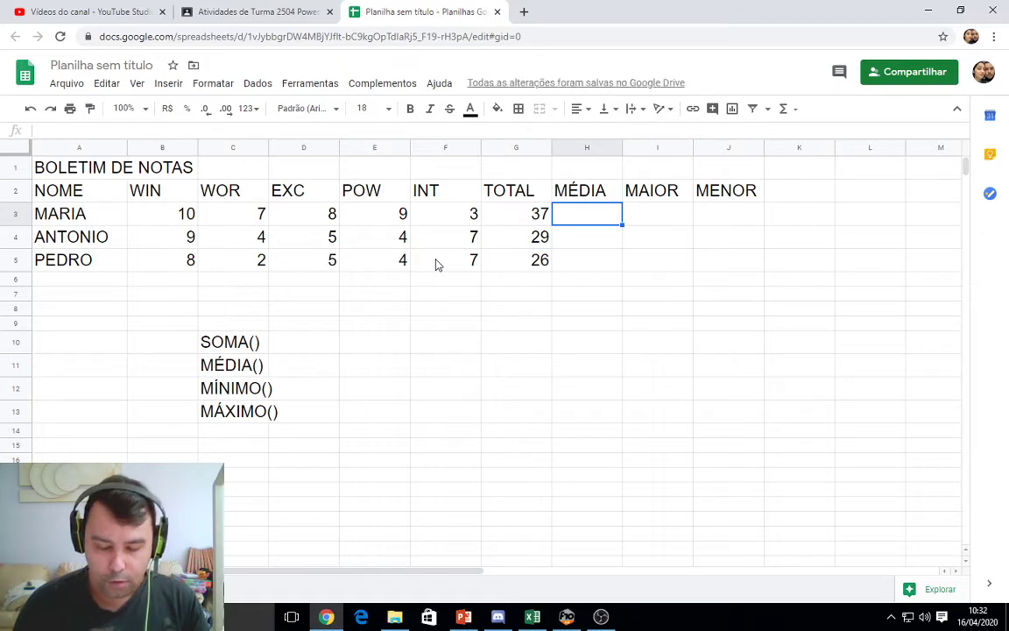
pyautogui.write('=MÉ')
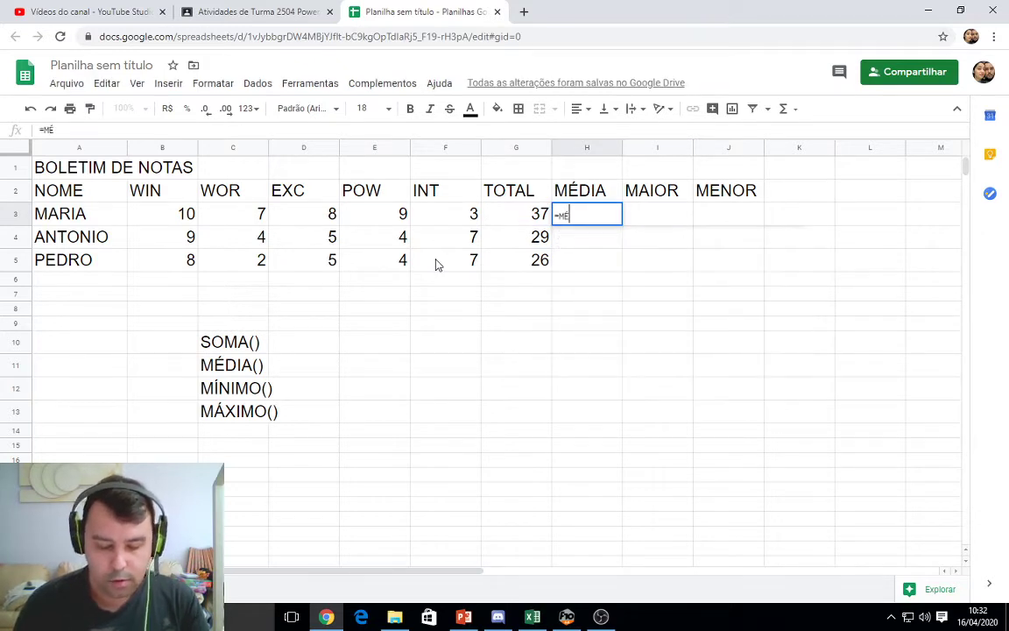
pyautogui.write('DIA')
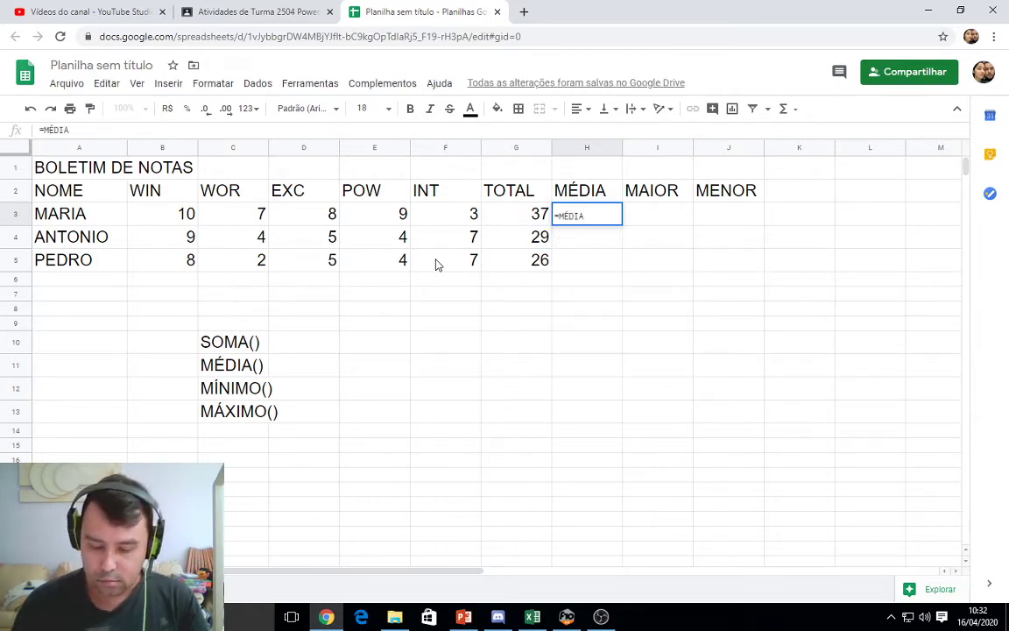
pyautogui.write('(')
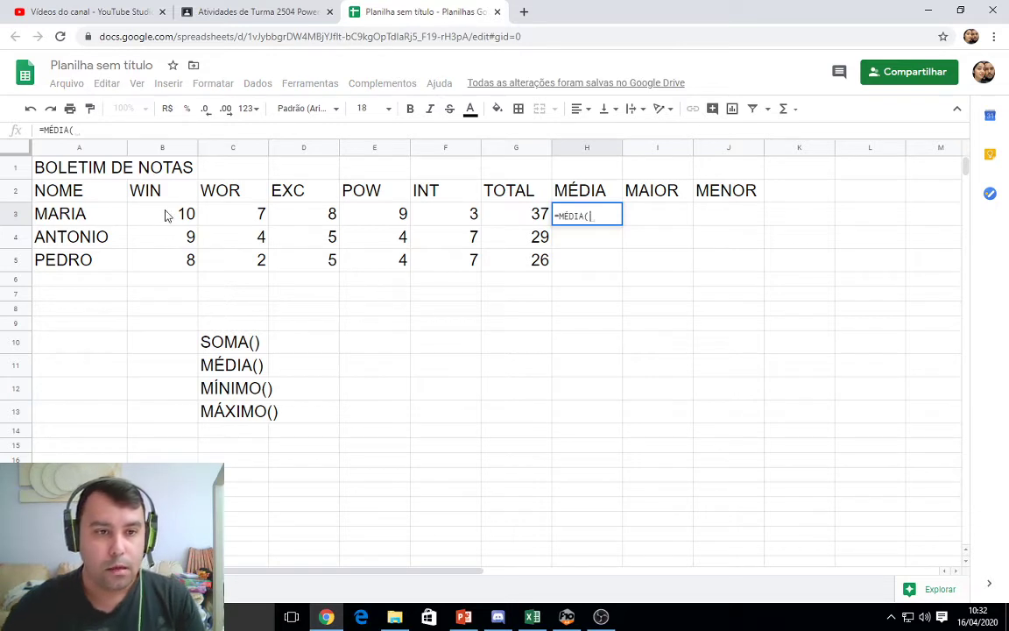
pyautogui.moveTo(167, 216); pyautogui.dragTo(464, 210)
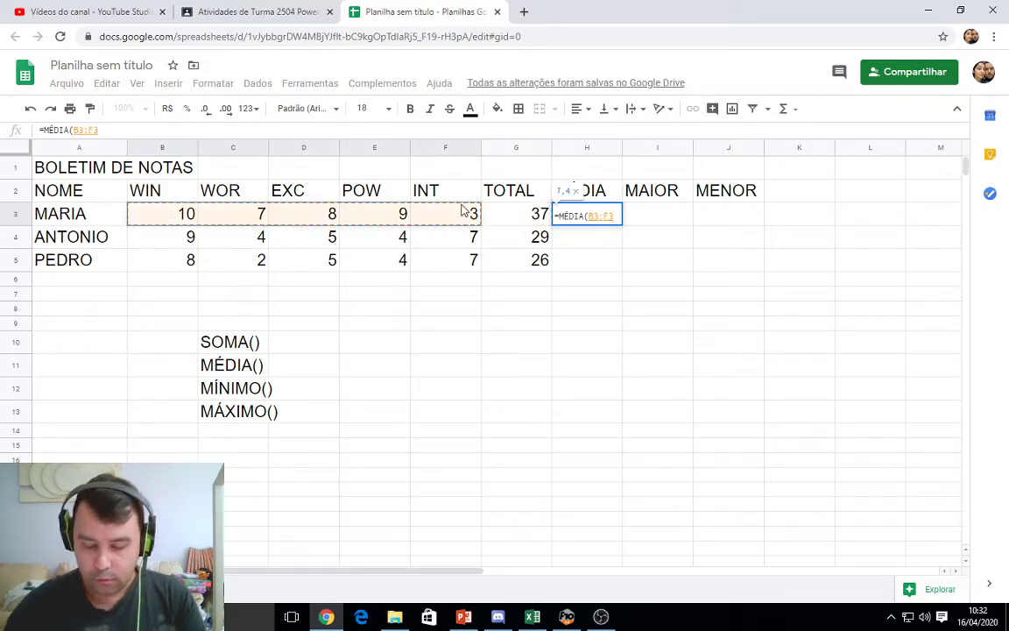
pyautogui.press('Return')
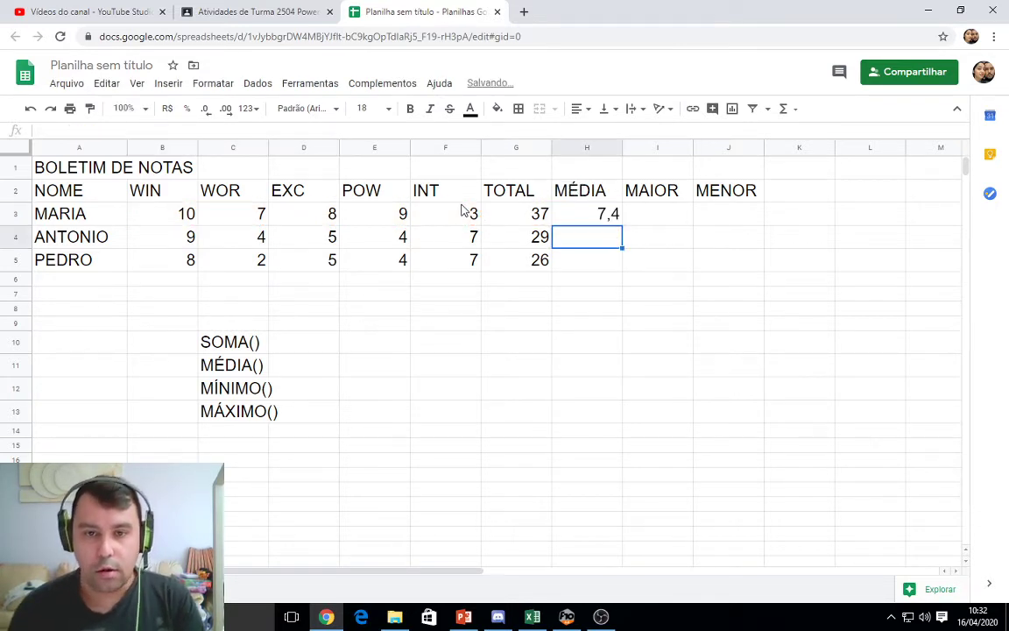
pyautogui.click(615, 216)
pyautogui.moveTo(620, 224); pyautogui.dragTo(625, 270)
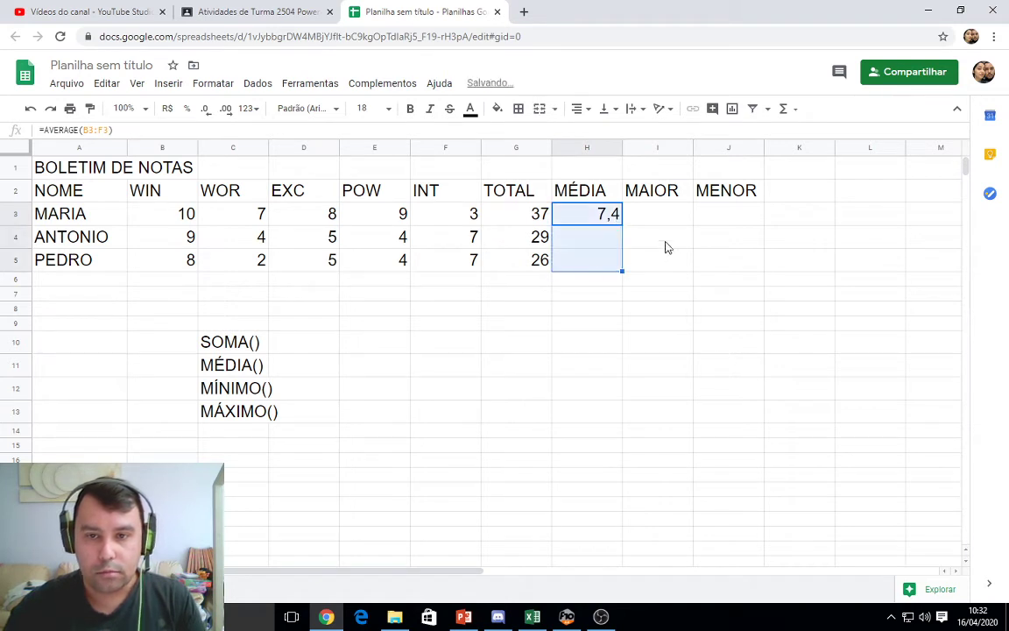
# - Calculate the first student's highest grade in I3 with =MÁXIMO(B3:F3) and fill the formula down to I5
pyautogui.click(659, 218)
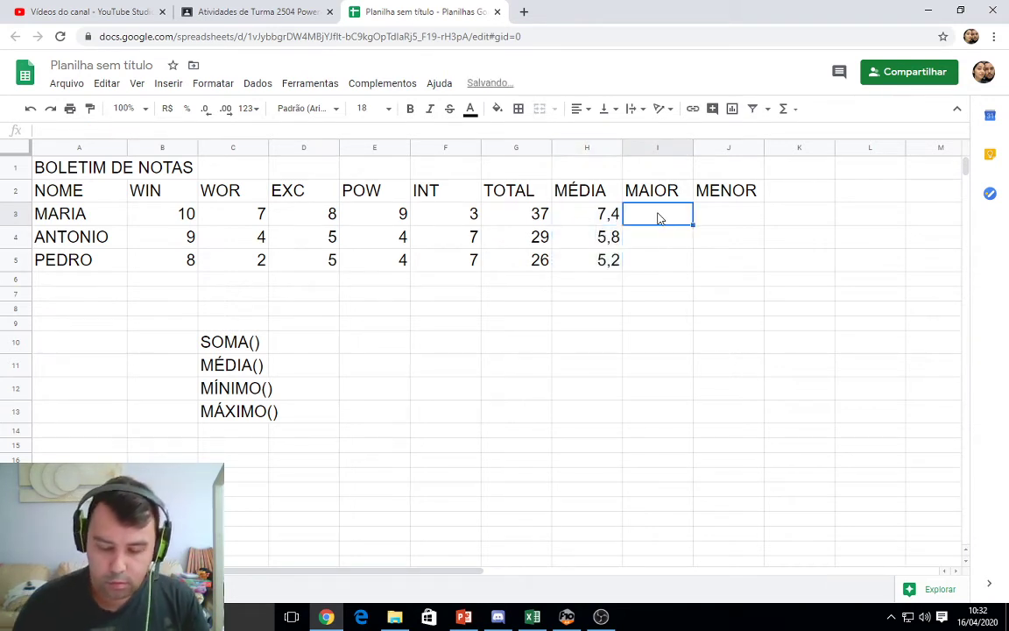
pyautogui.write('=')
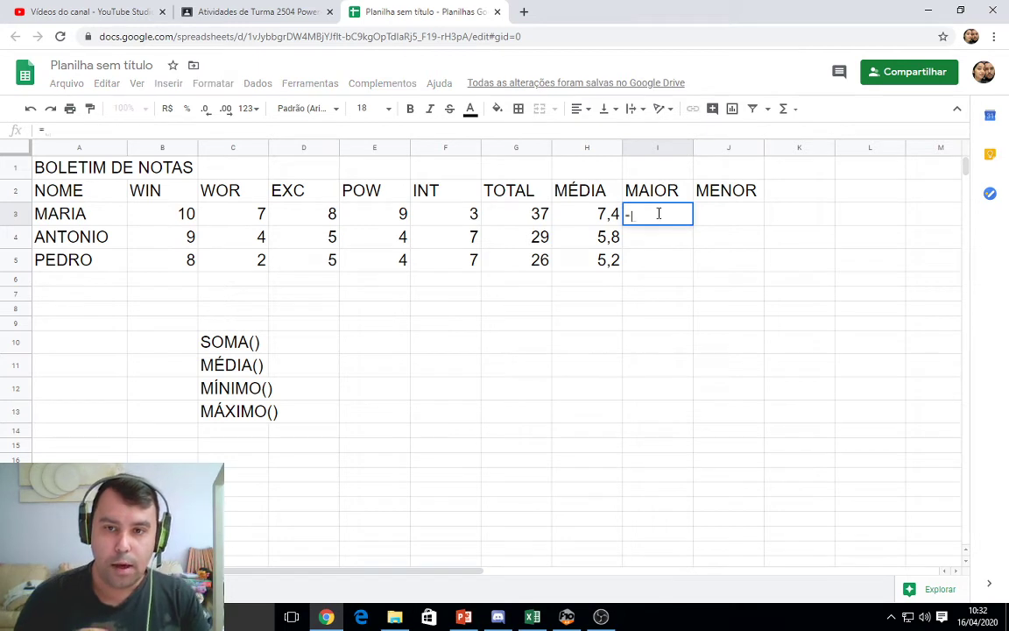
pyautogui.write('MÁX')
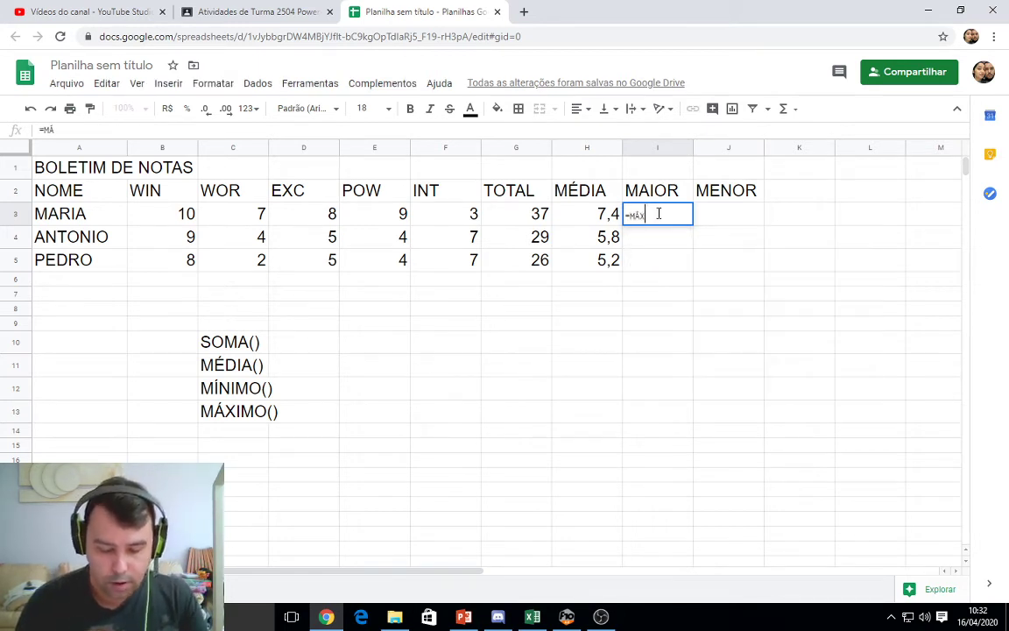
pyautogui.write('IMO(')
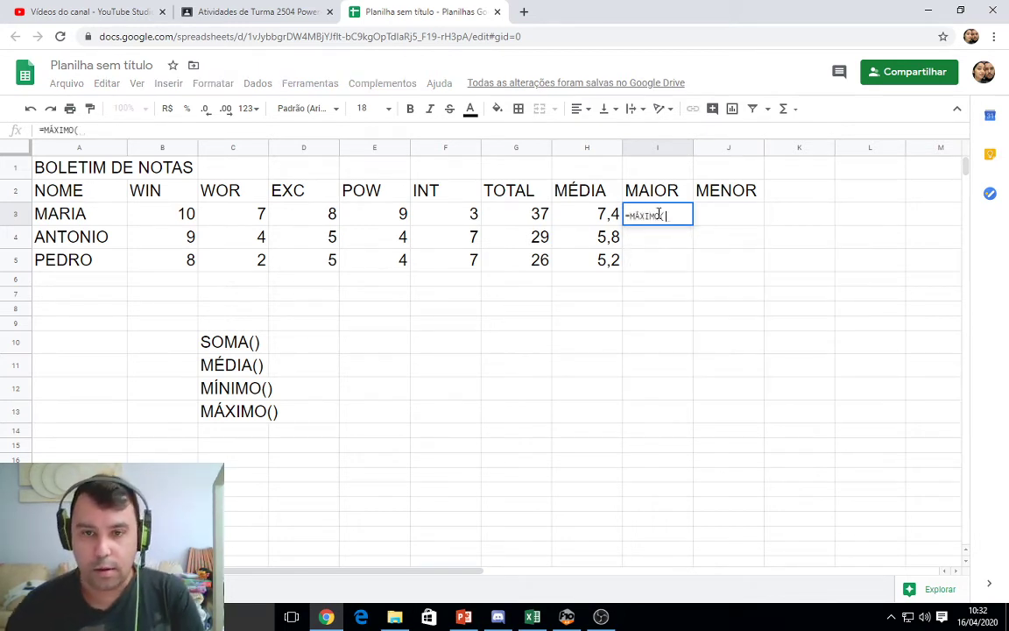
pyautogui.moveTo(162, 213); pyautogui.dragTo(435, 226)
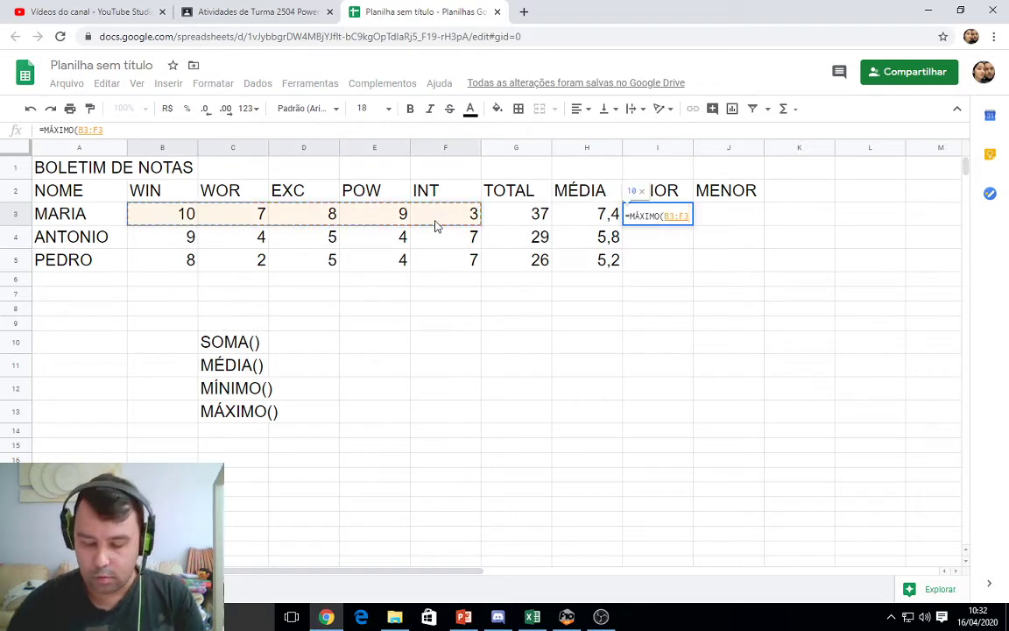
pyautogui.press('Return')
pyautogui.click(658, 213)
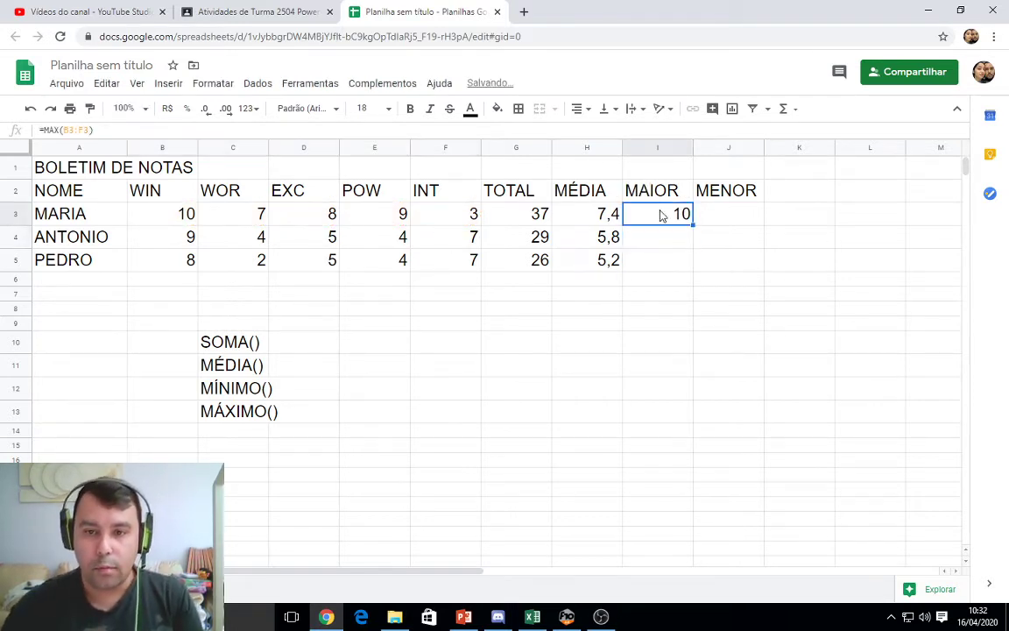
pyautogui.moveTo(693, 226); pyautogui.dragTo(691, 268)
# - Calculate the first student's lowest grade in J3 with =MÍNIMO(B3:F3) and fill the formula down to J5
pyautogui.click(733, 214)
pyautogui.write('=')
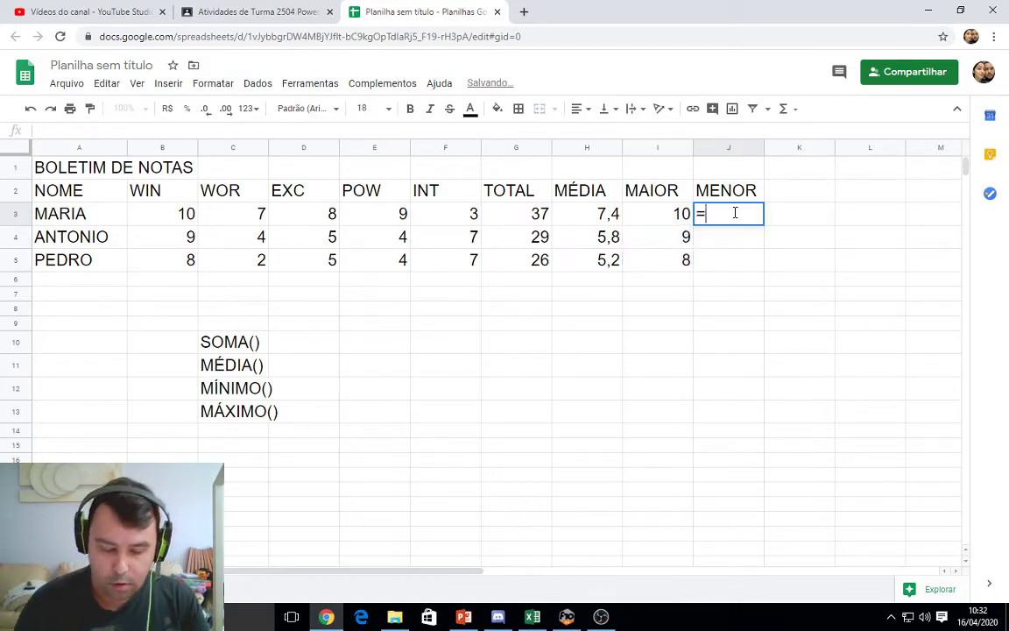
pyautogui.write('MÍN')
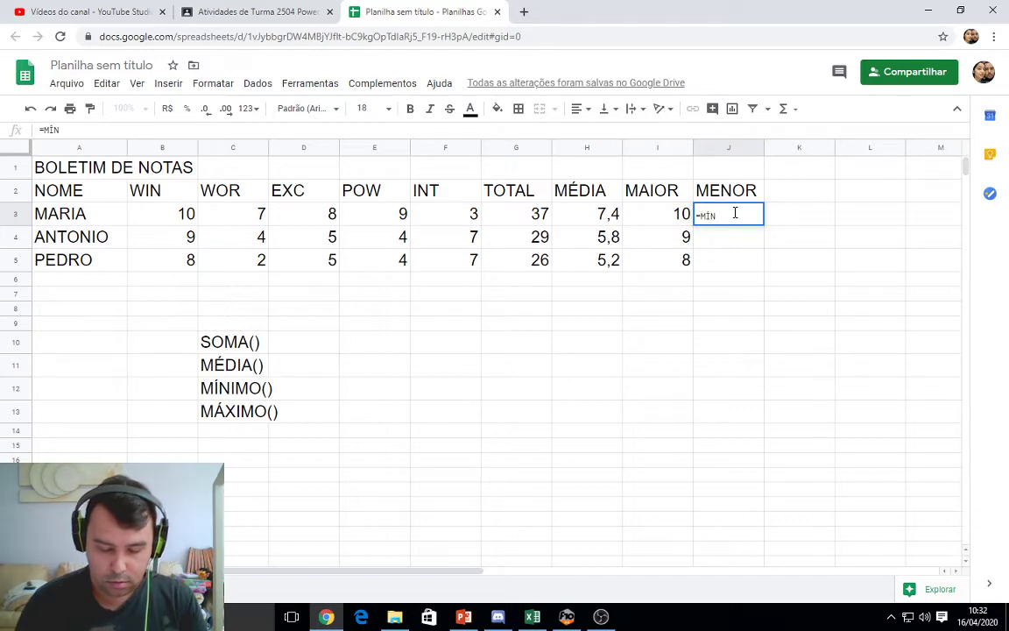
pyautogui.write('IMO')
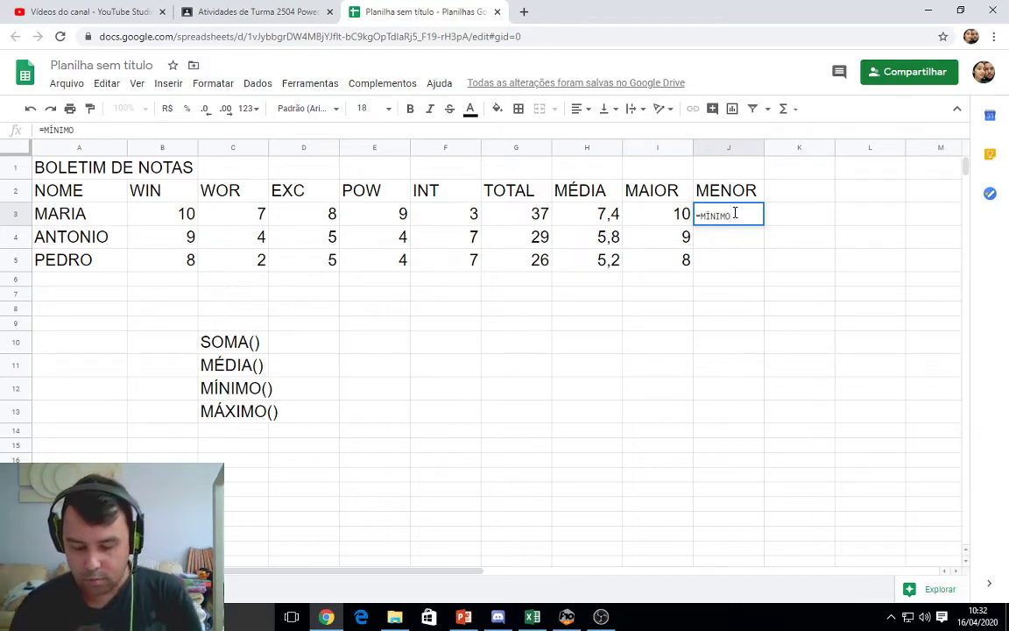
pyautogui.write('(')
pyautogui.moveTo(175, 214); pyautogui.dragTo(431, 216)
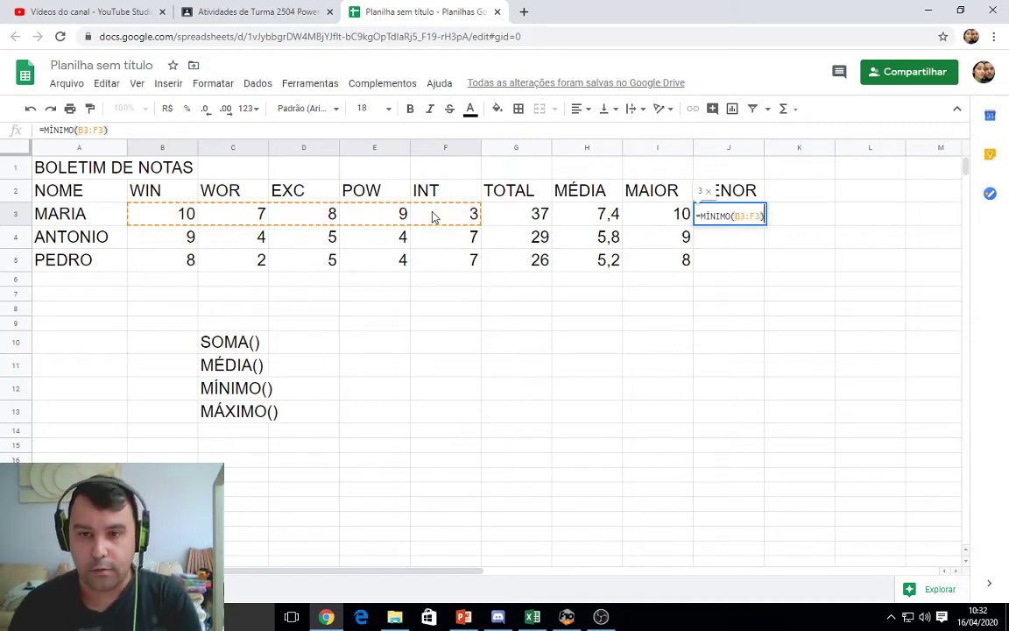
pyautogui.press('Return')
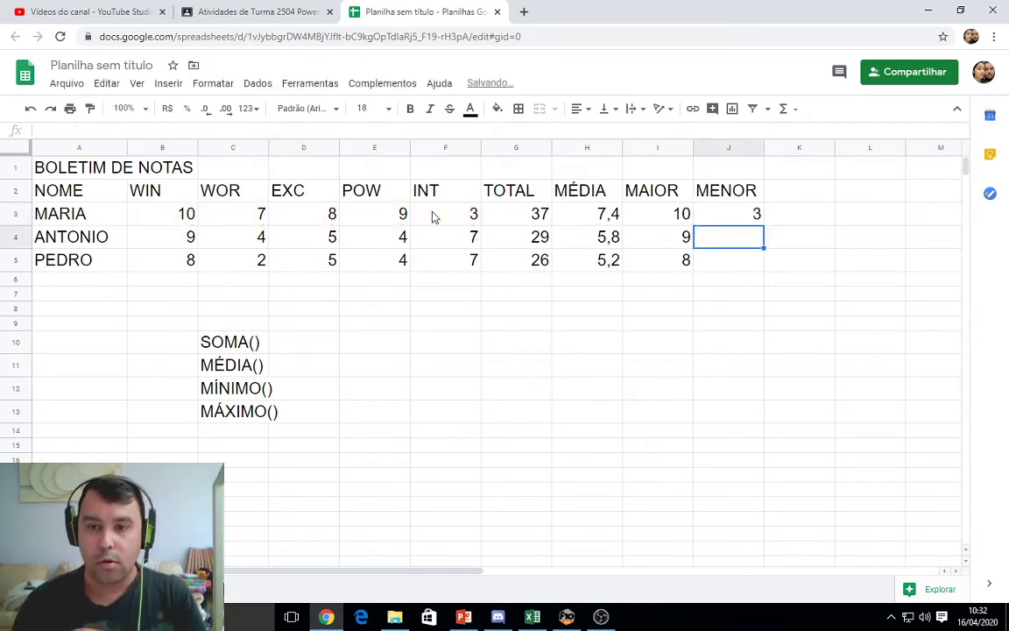
pyautogui.click(756, 217)
pyautogui.moveTo(764, 226); pyautogui.dragTo(766, 263)
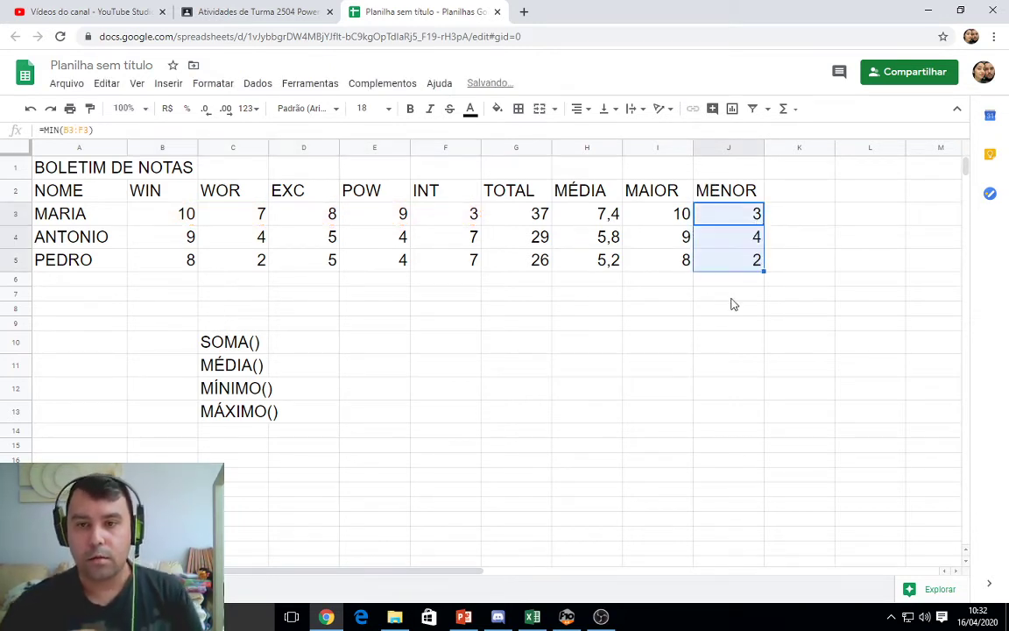
pyautogui.click(728, 295)
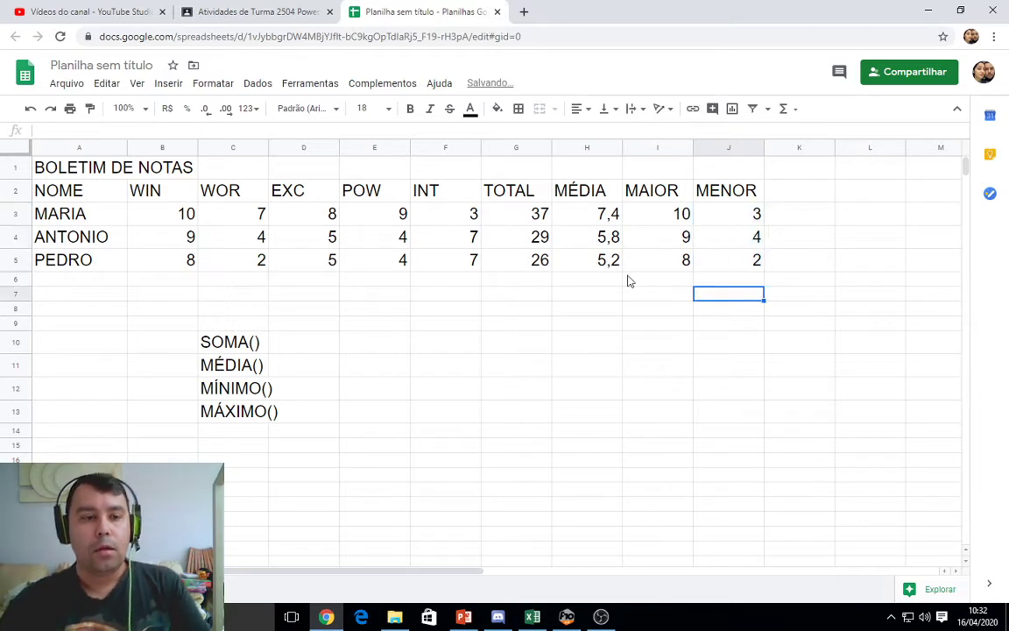
pyautogui.click(580, 214)
pyautogui.hotkey('shift', 'space')
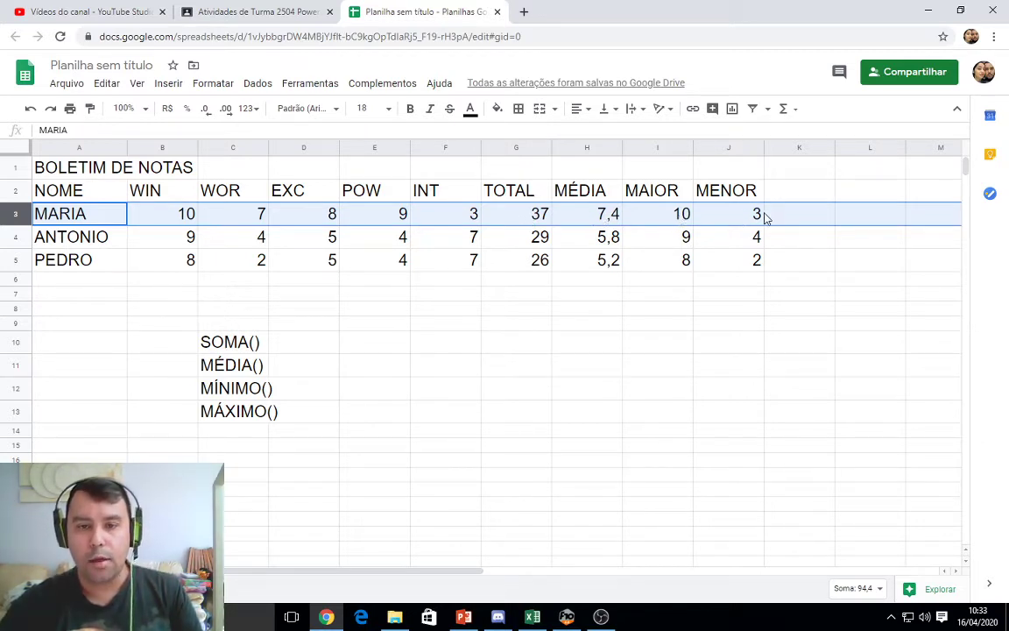
pyautogui.click(8, 236)
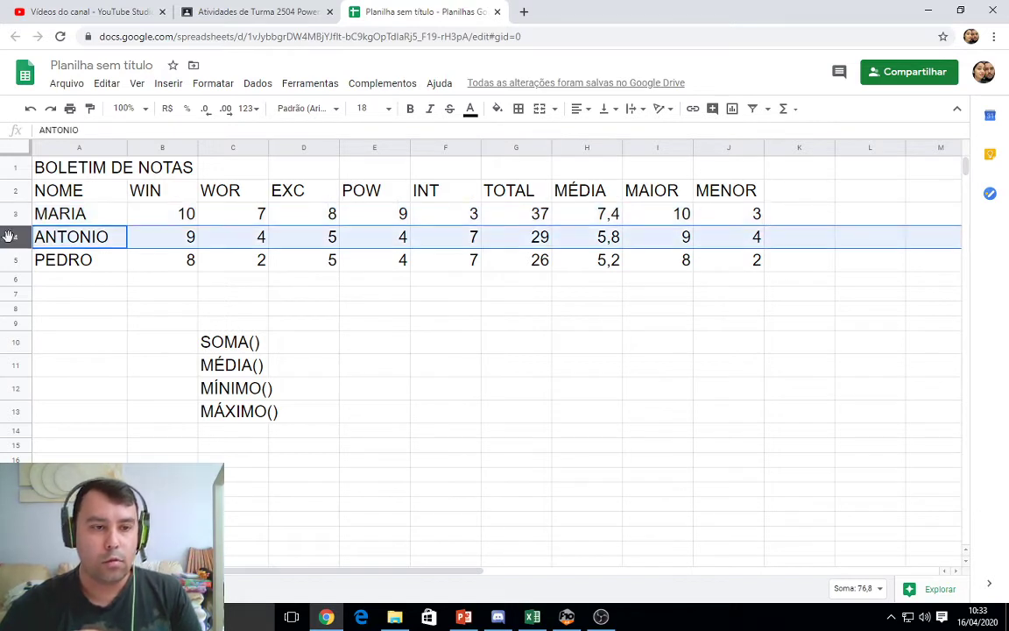
pyautogui.click(11, 260)
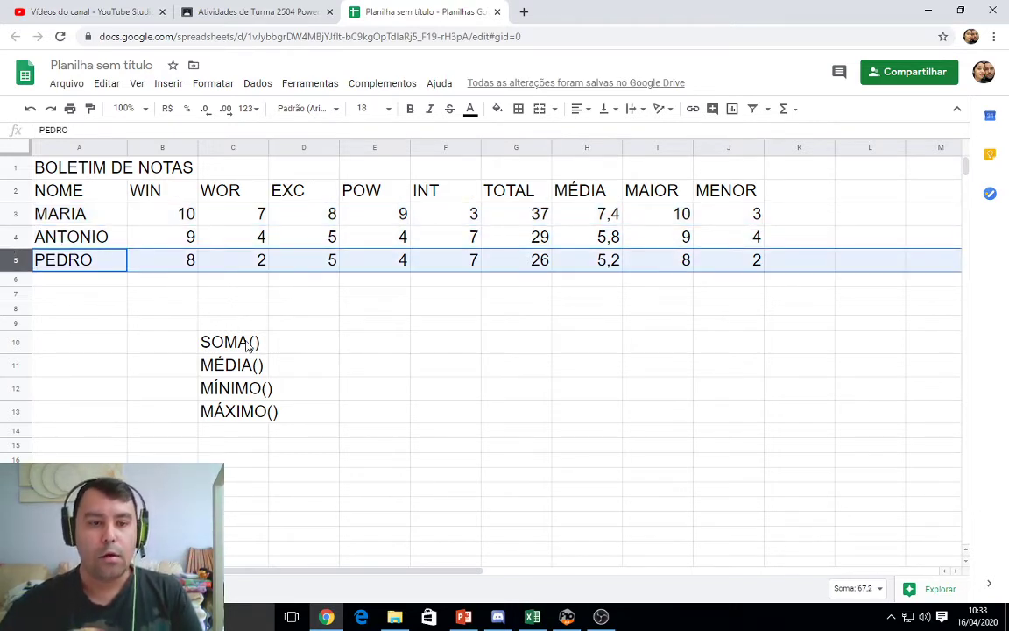
pyautogui.moveTo(248, 344); pyautogui.dragTo(240, 416)
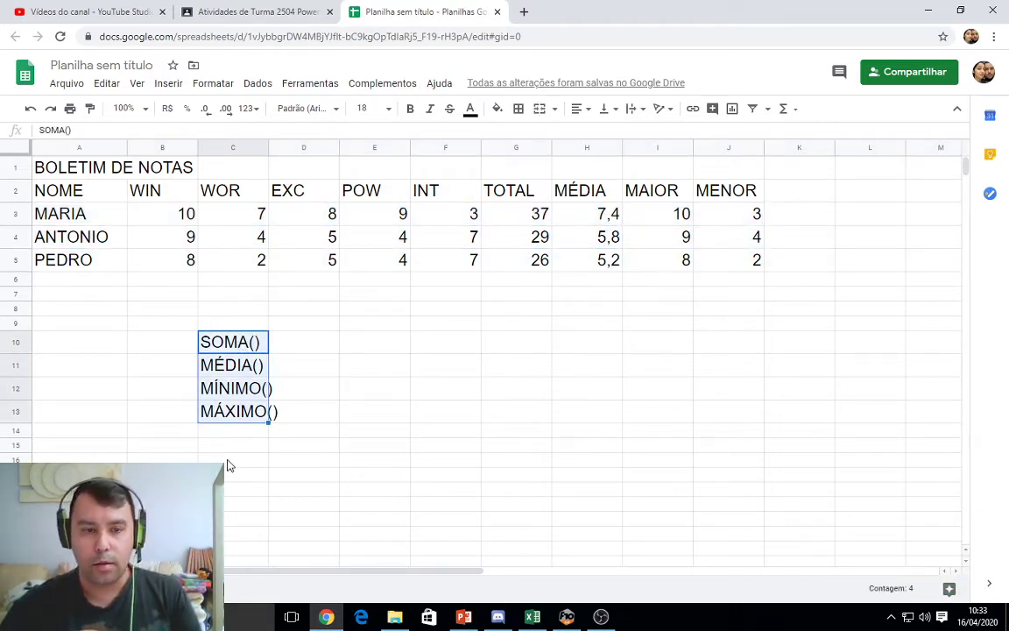
# - Add the function name SE() in cell C14, below MÁXIMO() in the function list
pyautogui.click(221, 429)
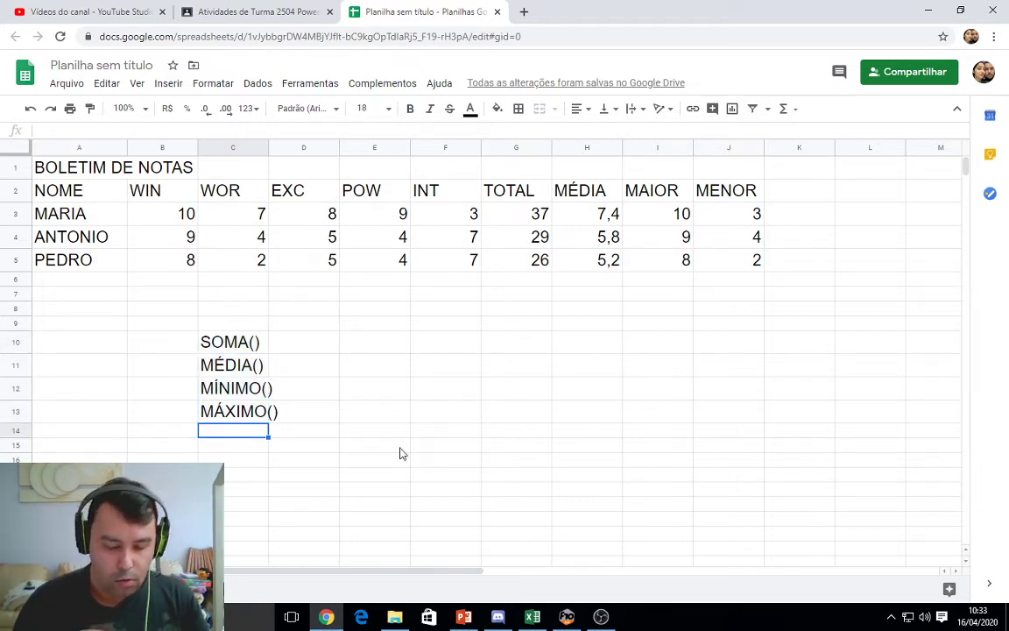
pyautogui.write('SE(0')
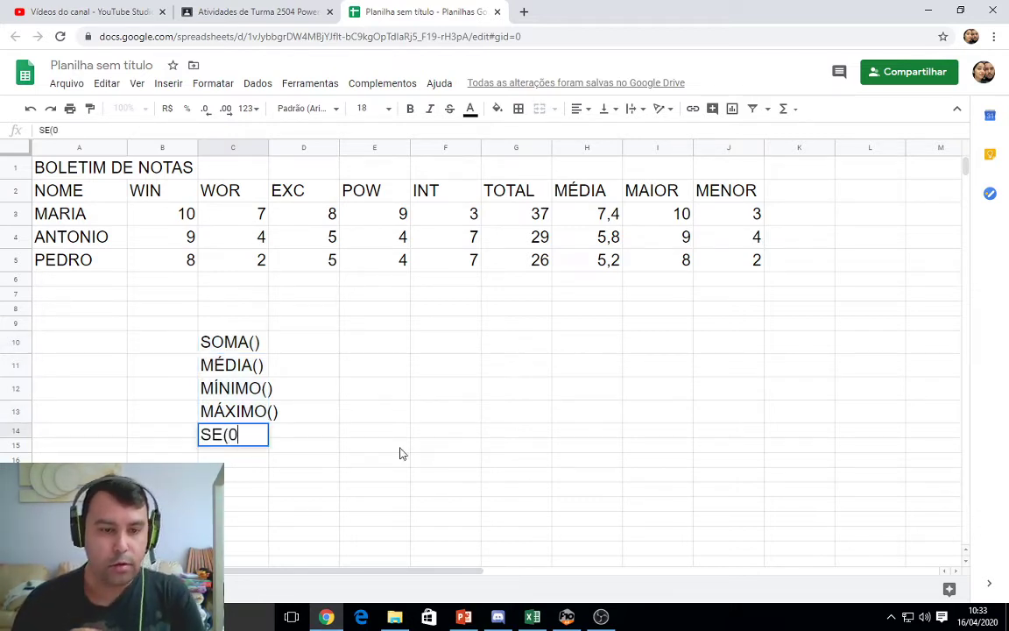
pyautogui.press('BackSpace')
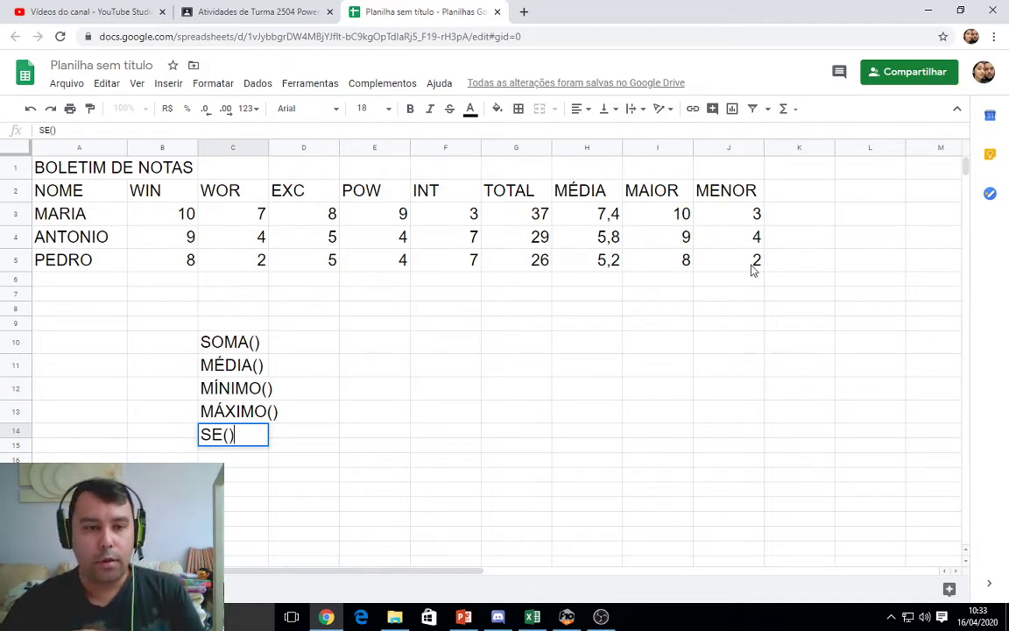
# - Add the column heading SITUAÇÃO in cell K2, beside MENOR
pyautogui.click(808, 199)
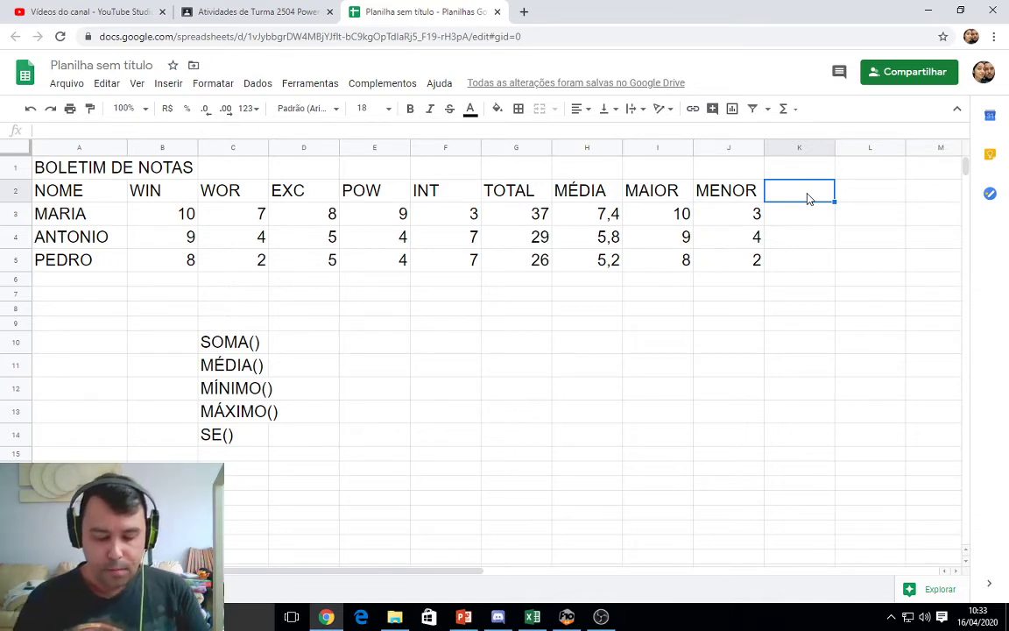
pyautogui.write('SITUA')
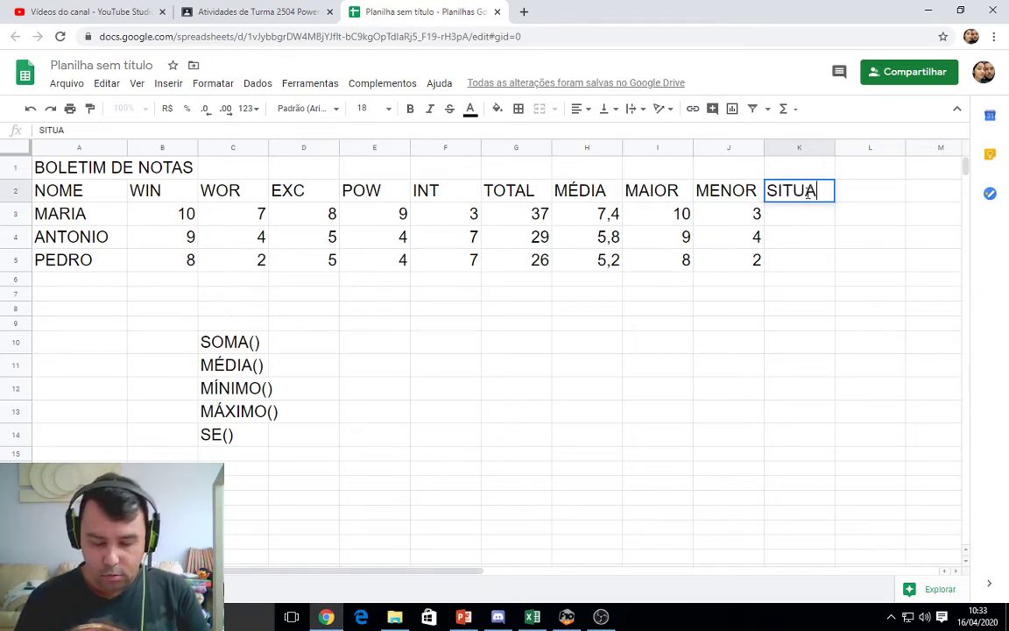
pyautogui.write('ÇÃO')
pyautogui.press('Return')
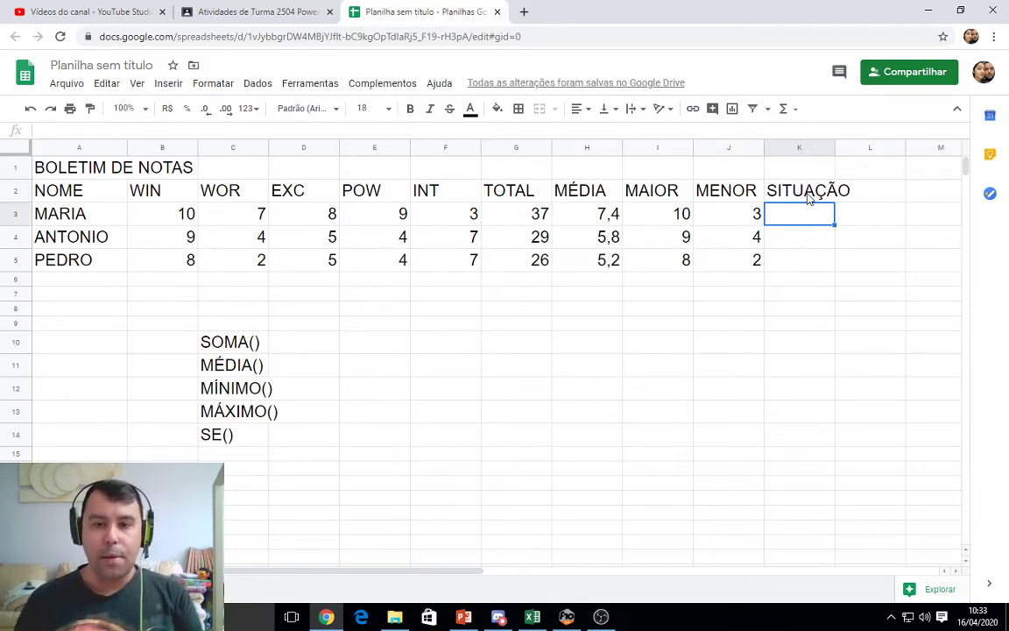
pyautogui.press('Left')
pyautogui.press('Left')
pyautogui.press('Left')
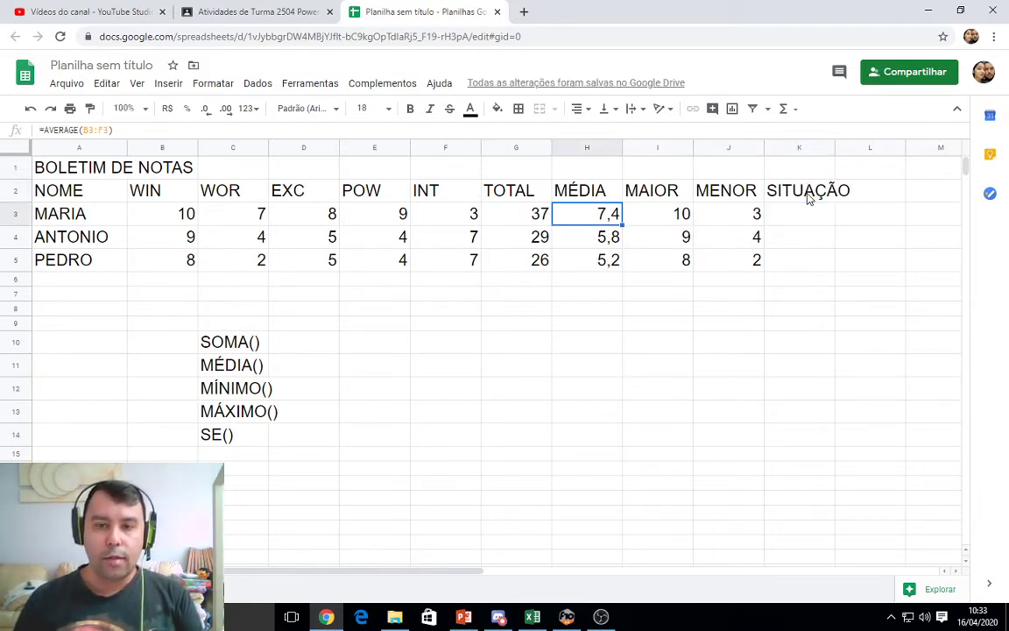
pyautogui.press('Right')
pyautogui.press('Right')
pyautogui.press('Right')
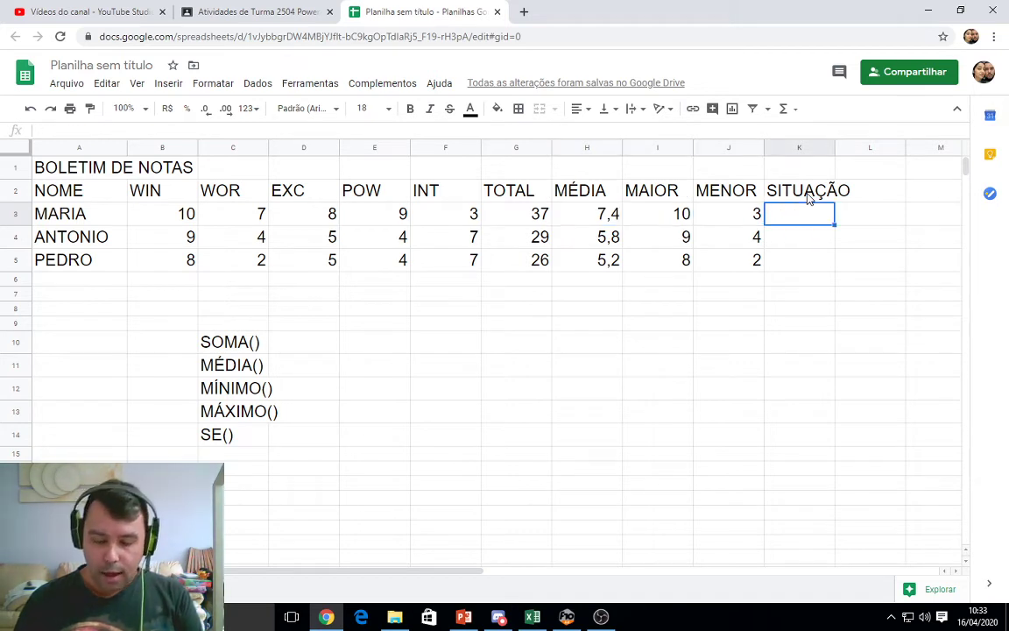
pyautogui.write('=')
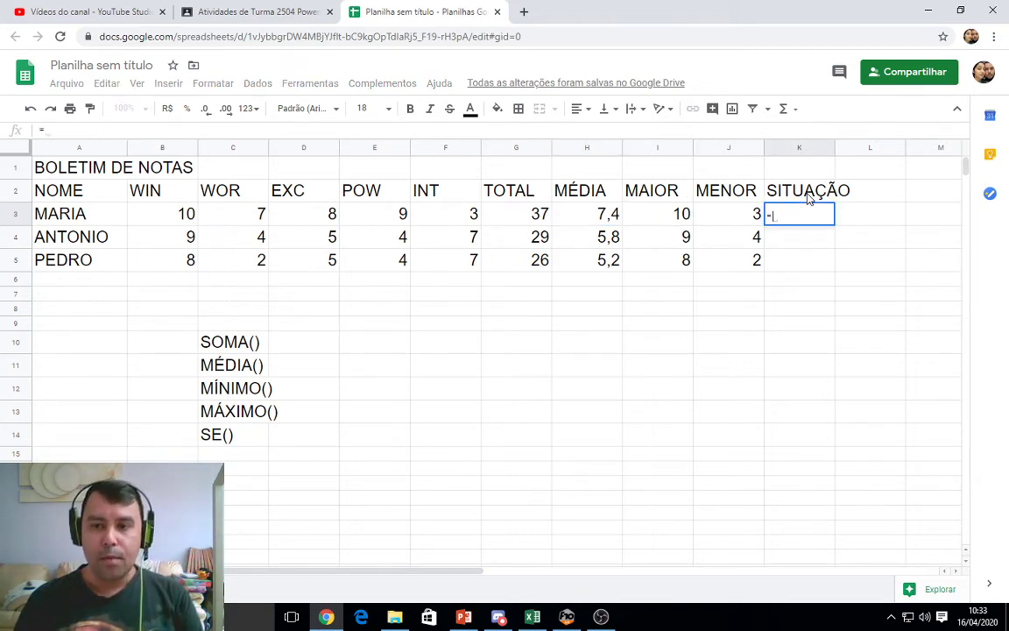
pyautogui.write('S')
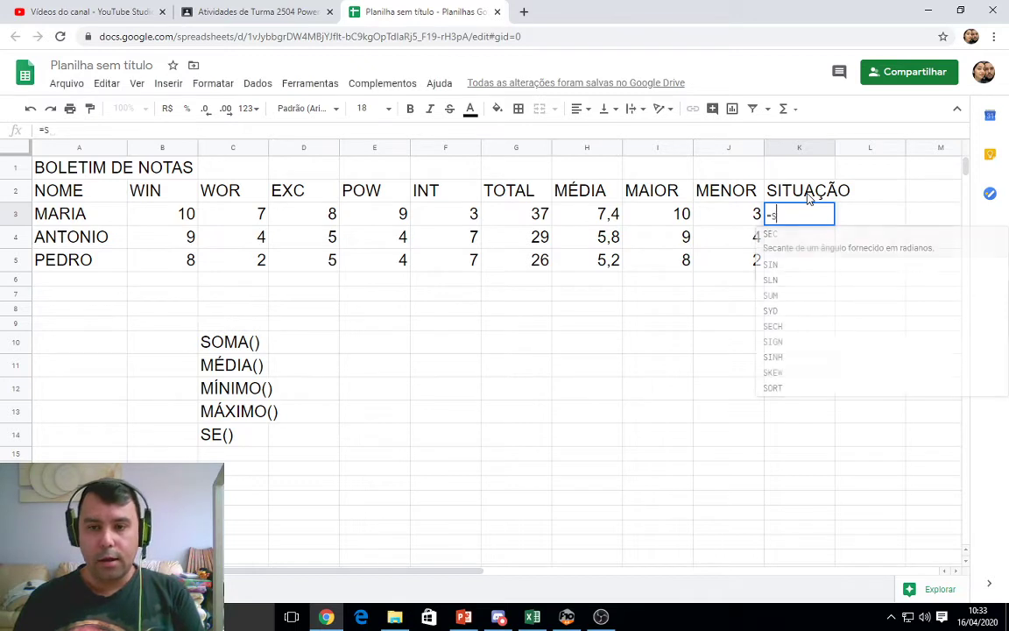
pyautogui.write('E(')
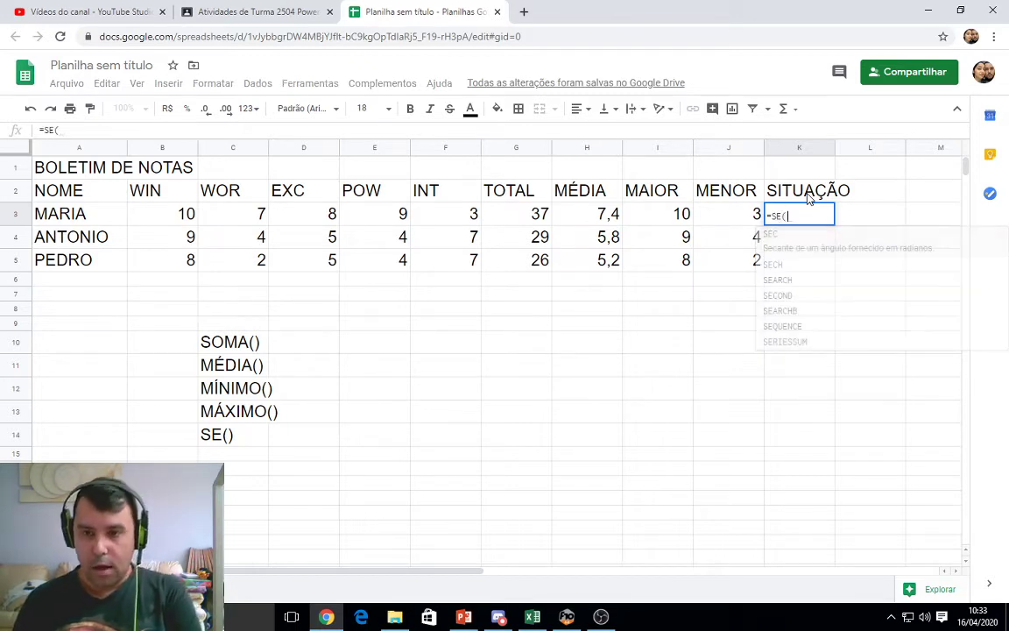
pyautogui.click(585, 218)
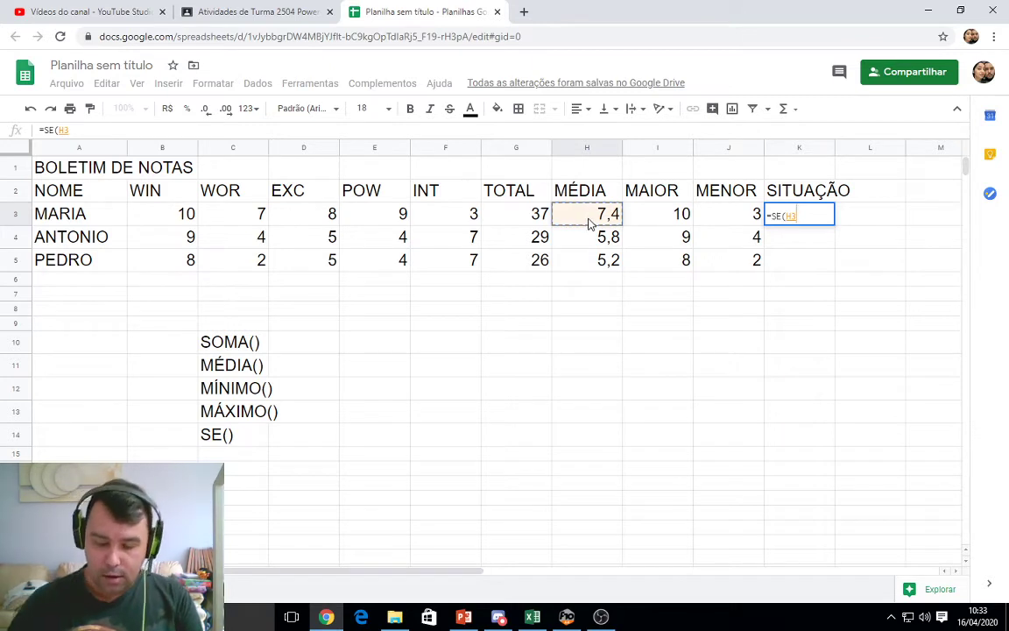
pyautogui.write('>=7')
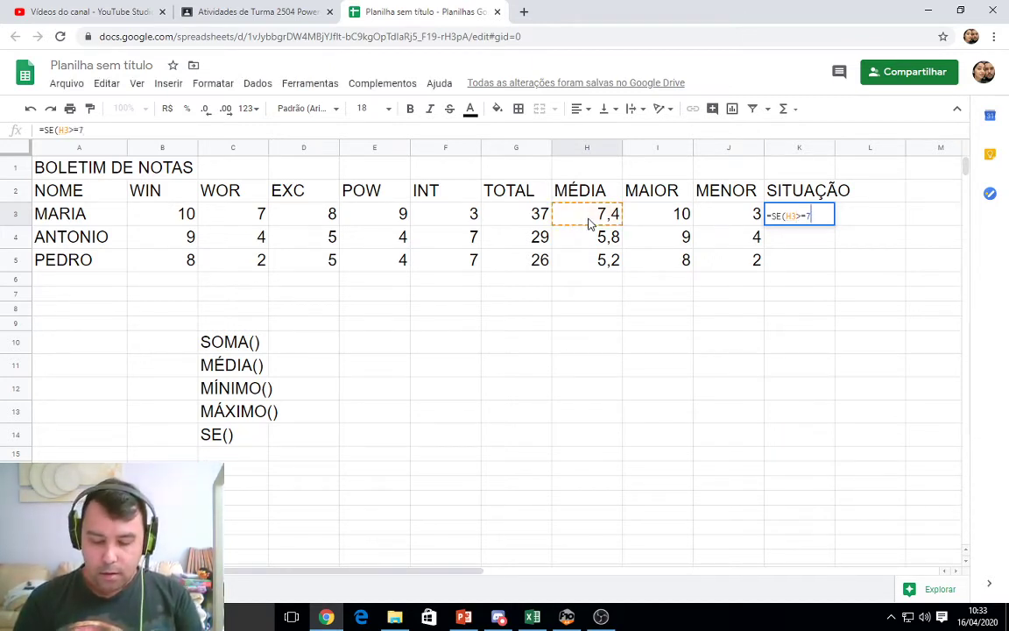
pyautogui.write(';"APR')
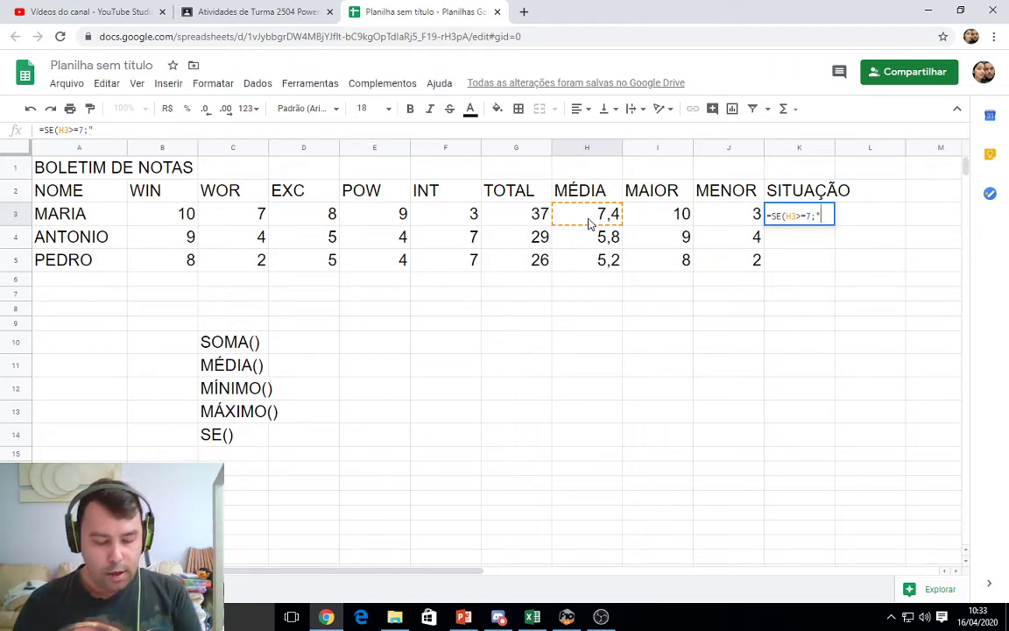
pyautogui.write('OVADA"')
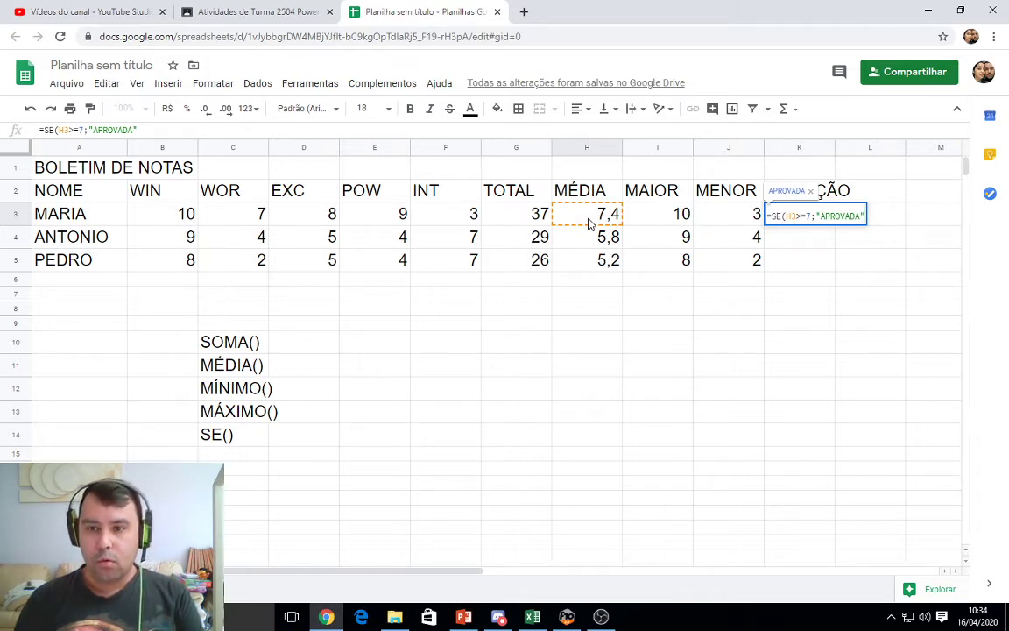
pyautogui.write(';"')
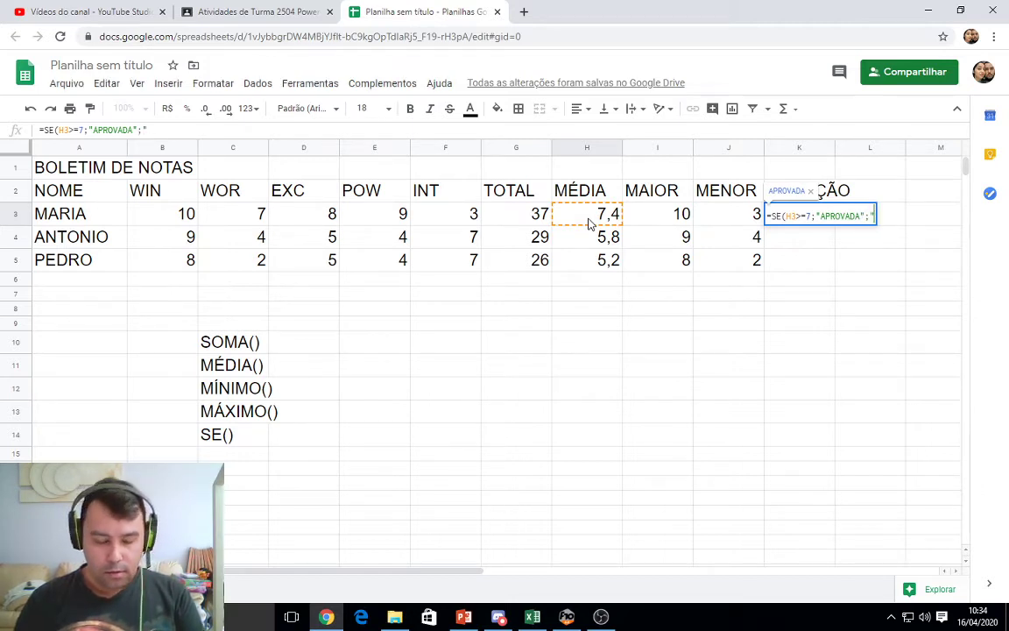
pyautogui.write('RE')
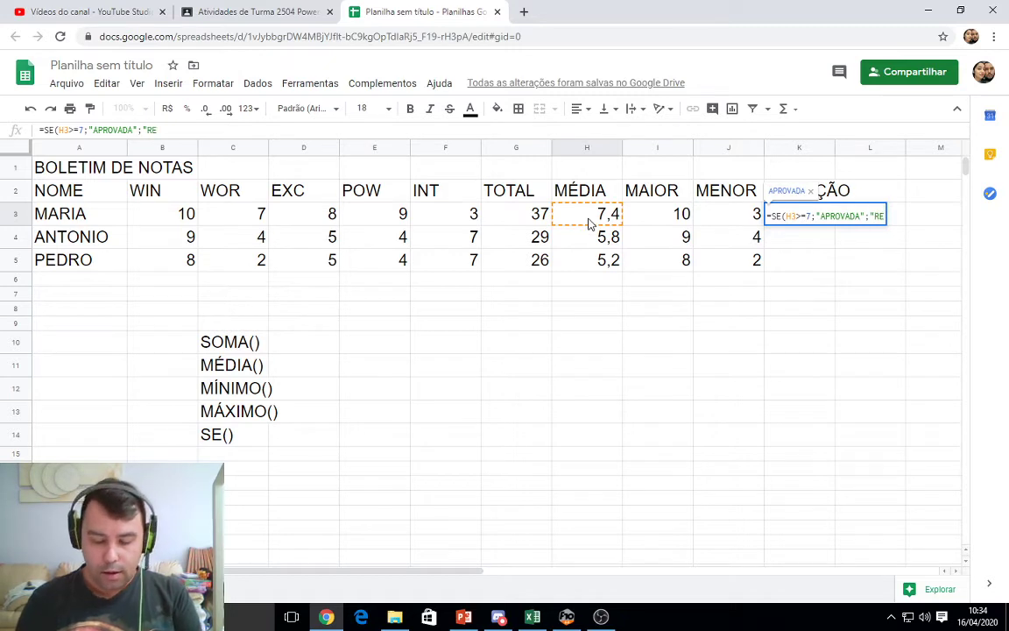
pyautogui.write('PROVADA')
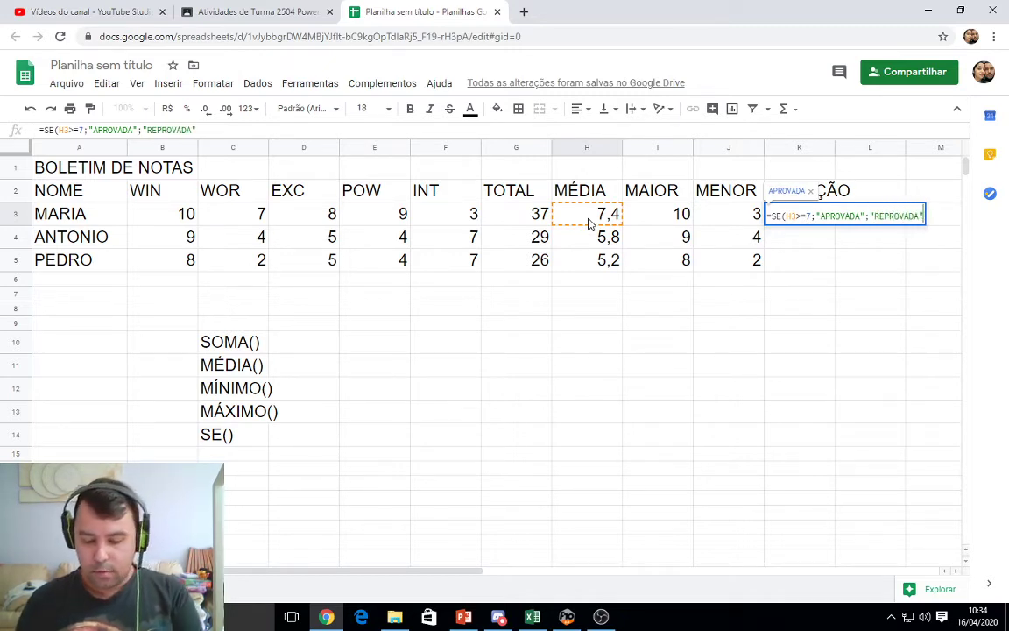
pyautogui.write('")')
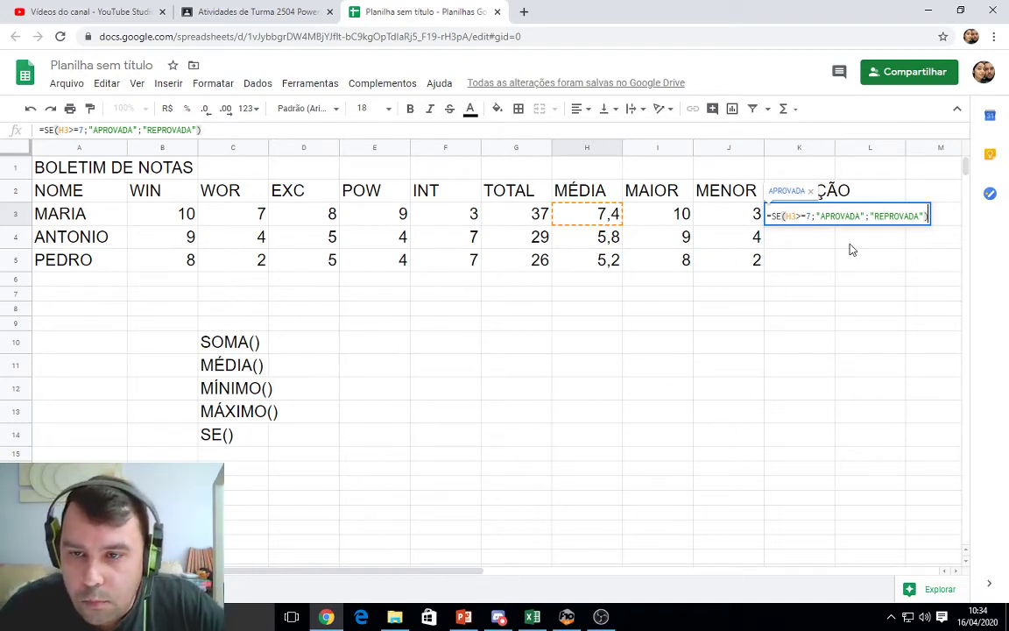
pyautogui.click(788, 217)
pyautogui.moveTo(785, 217); pyautogui.dragTo(812, 216)
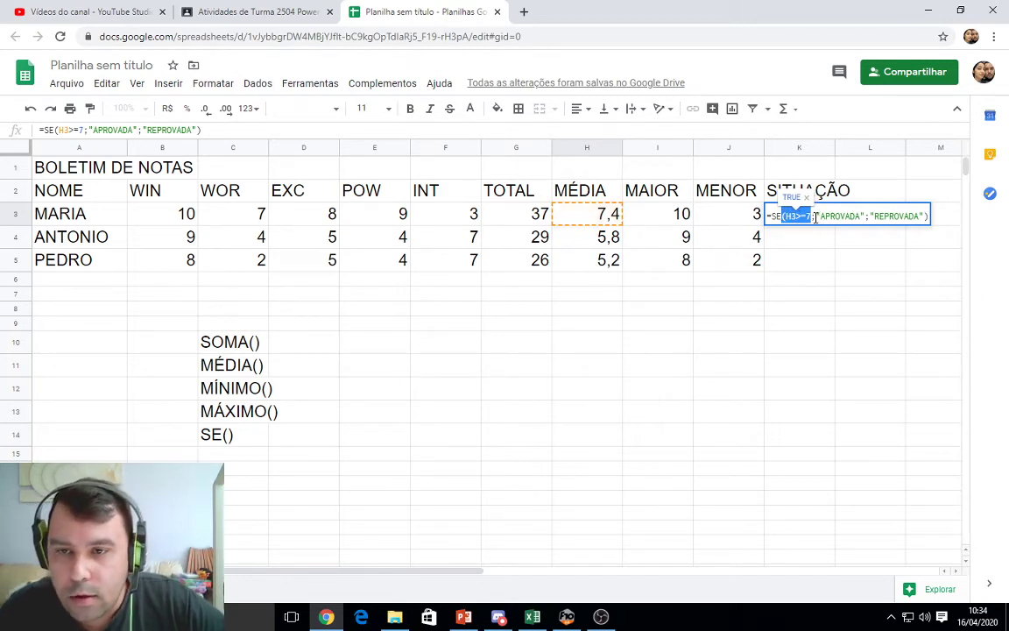
pyautogui.moveTo(815, 217); pyautogui.dragTo(866, 218)
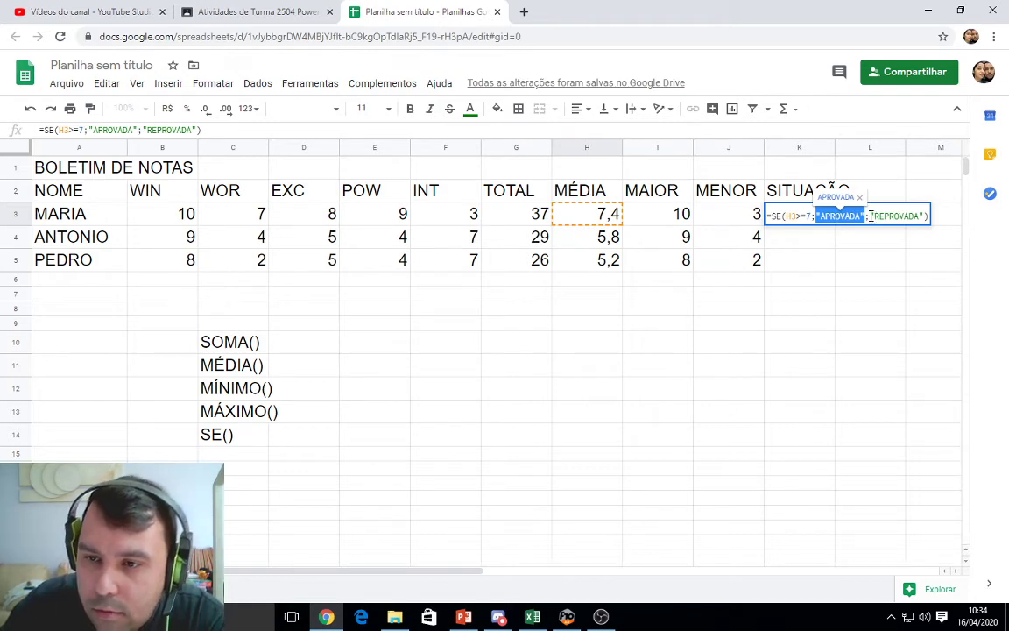
pyautogui.moveTo(870, 215); pyautogui.dragTo(923, 217)
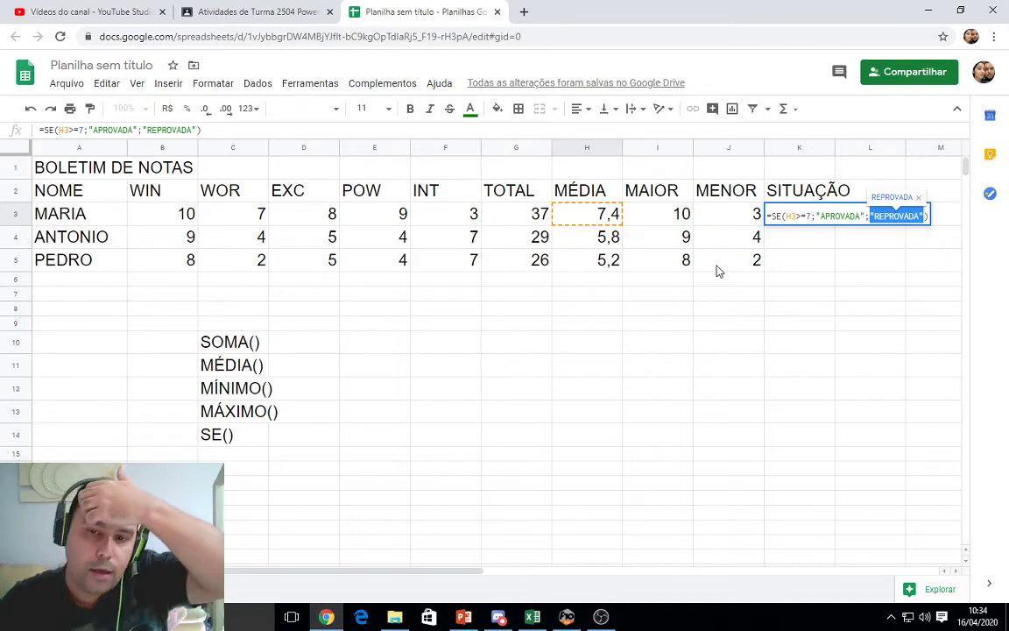
pyautogui.click(354, 437)
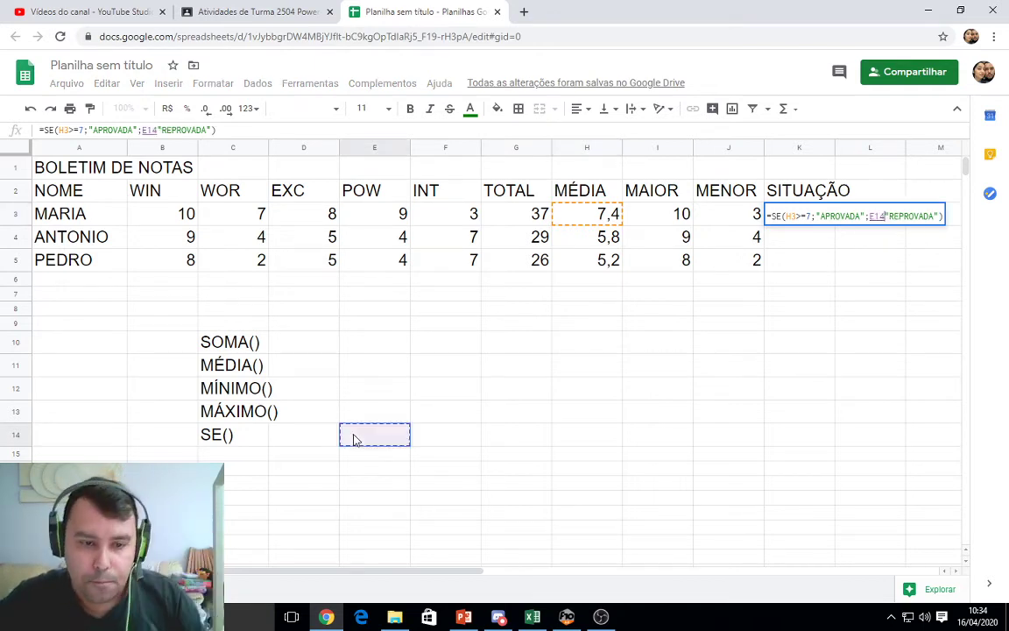
pyautogui.press('Escape')
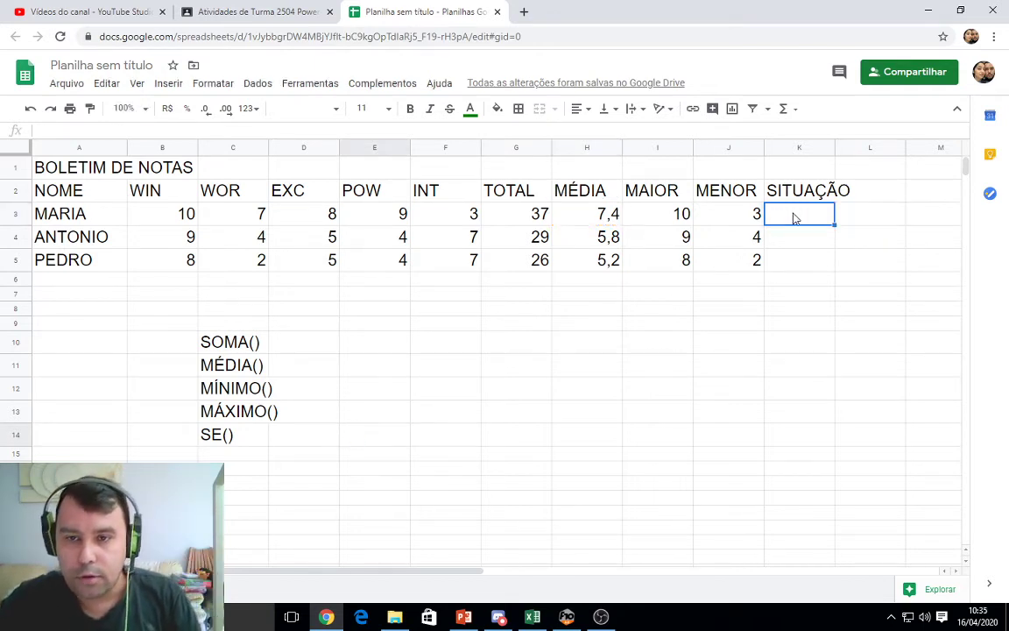
# - Undo the last sheet entry and re-enter the column heading SITUAÇÃO in cell K2
pyautogui.hotkey('ctrl', 'z')
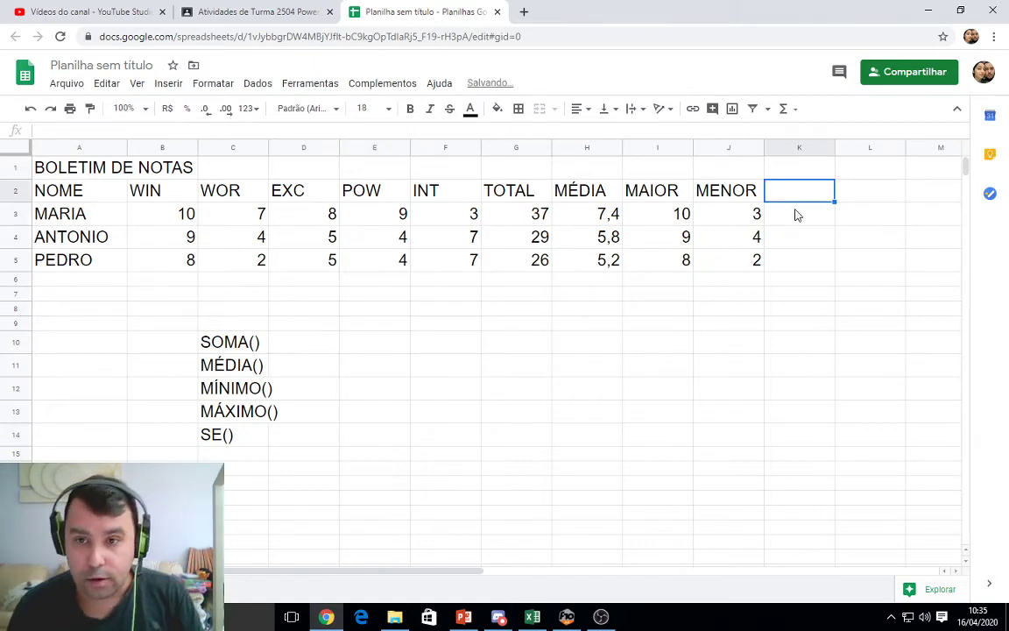
pyautogui.write('SITUAÇÃO')
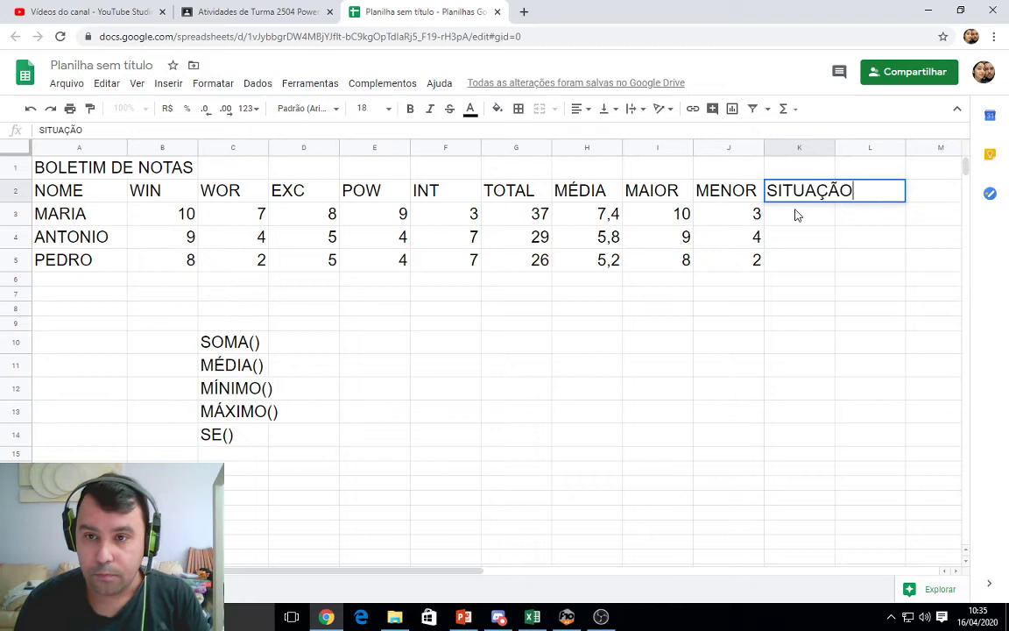
pyautogui.press('Return')
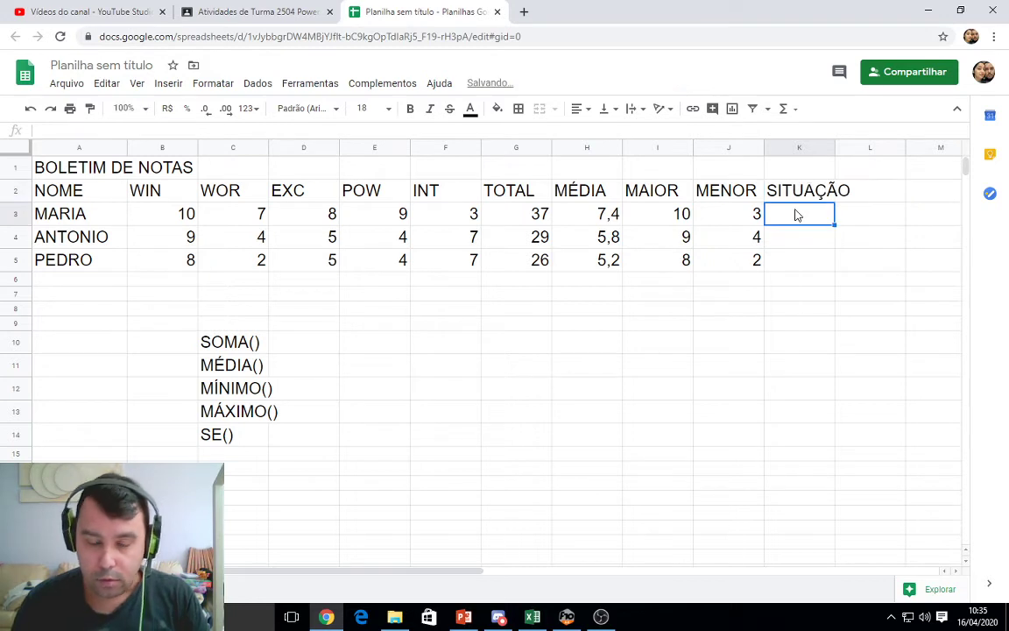
# - Determine the first student's status in K3 with =SE(H3>=7;"APROVADO";"REPROVADO")
pyautogui.write('=SE(')
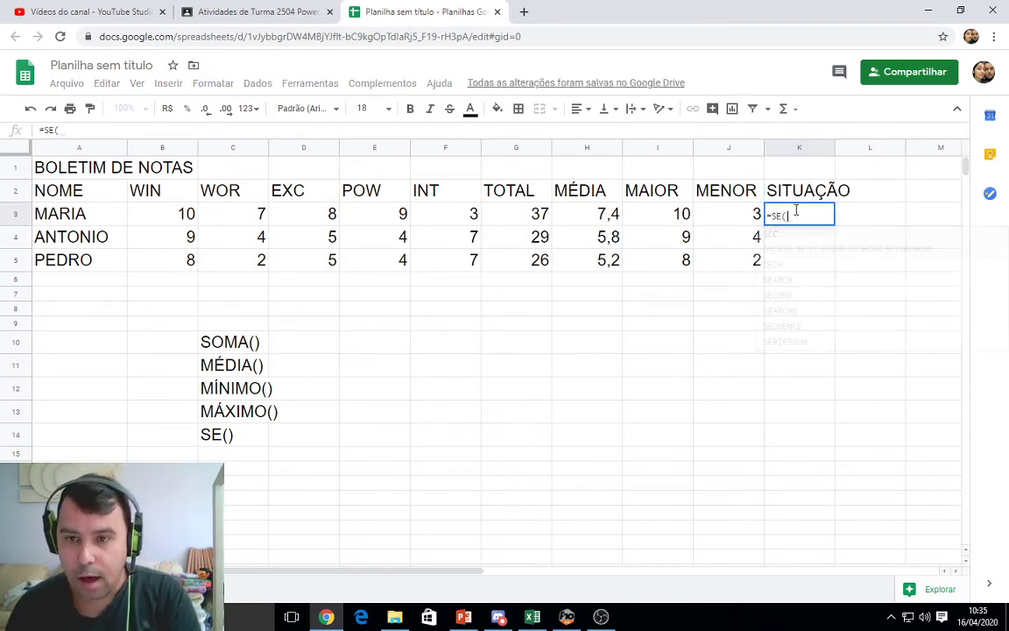
pyautogui.click(604, 219)
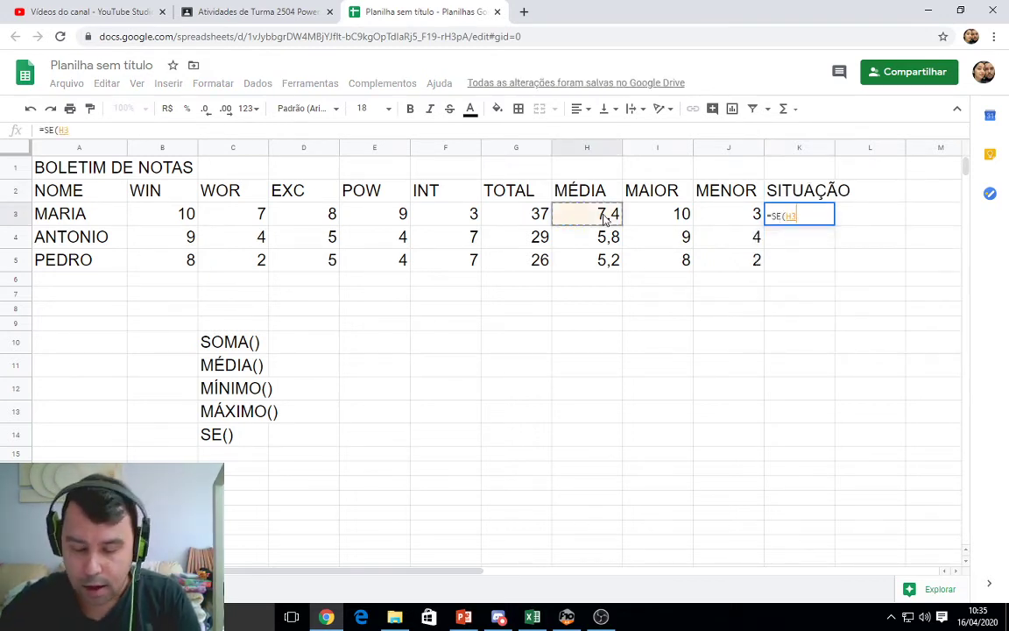
pyautogui.write('>=')
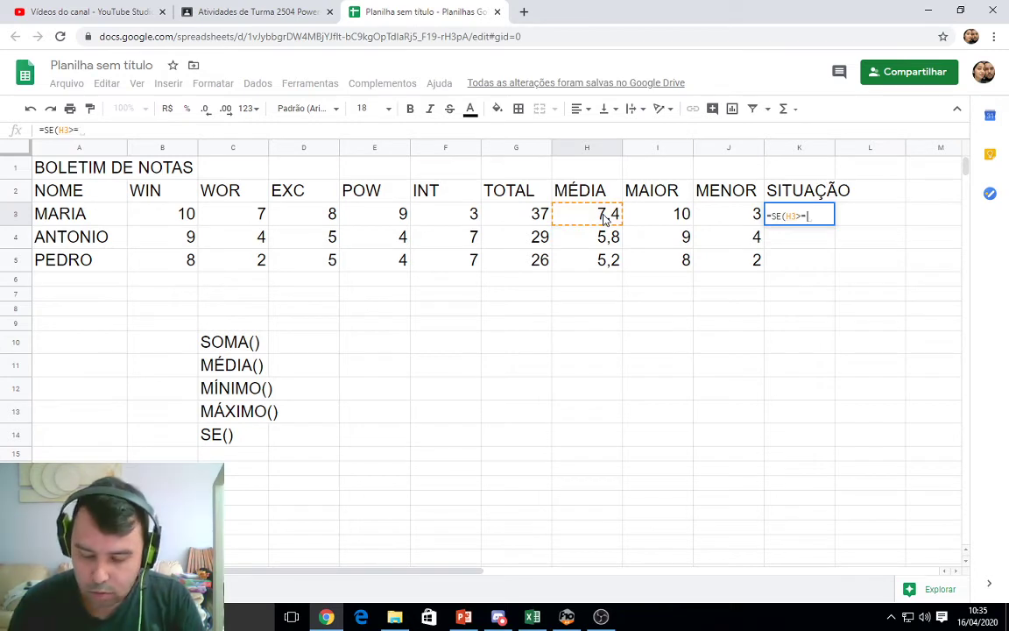
pyautogui.write('7;')
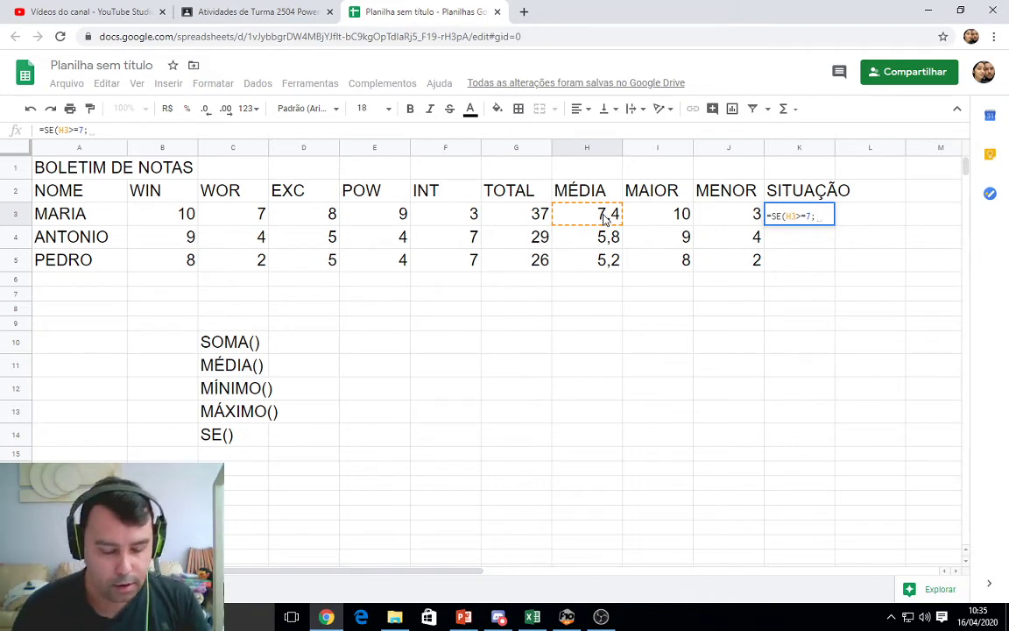
pyautogui.write('"')
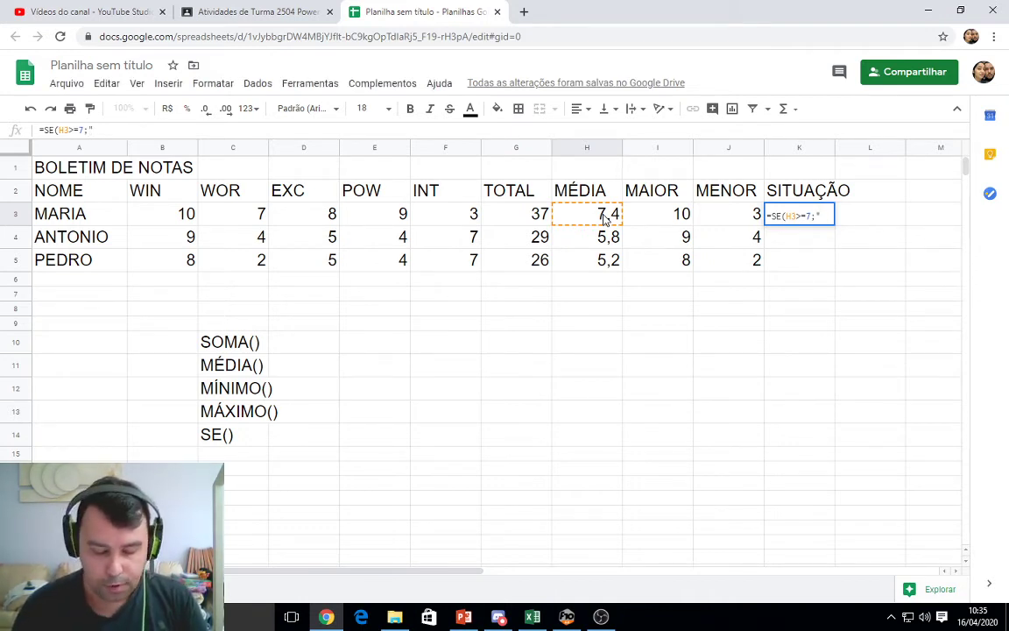
pyautogui.write('APROVADO"')
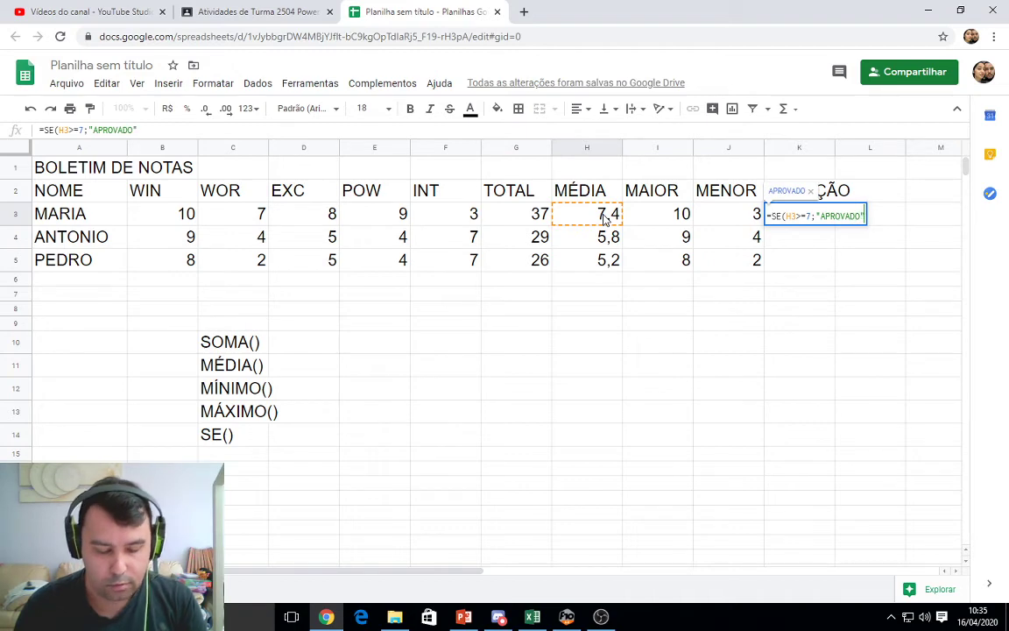
pyautogui.write(';')
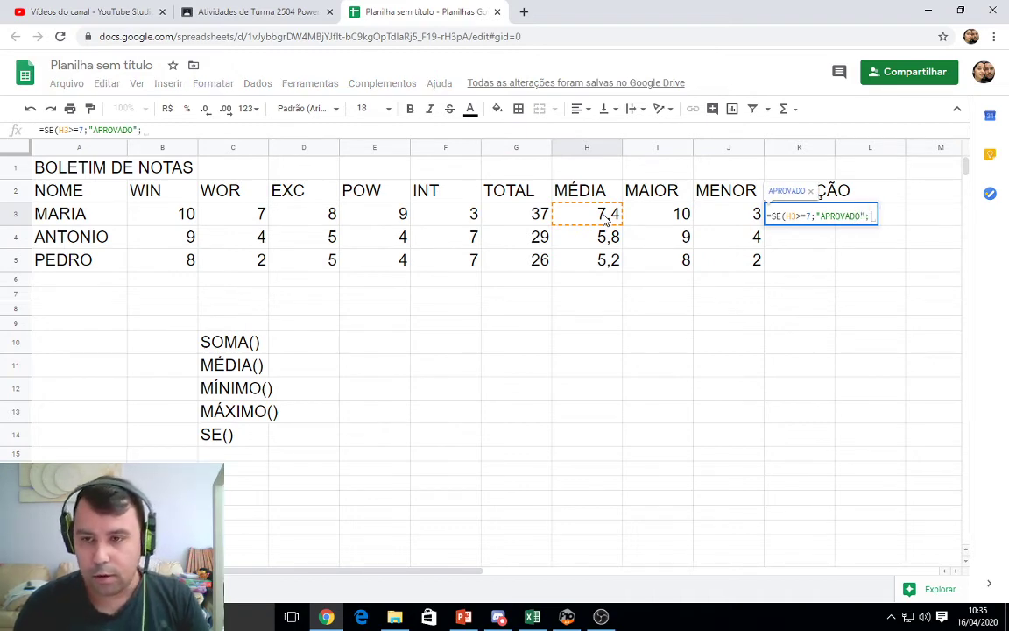
pyautogui.write('"')
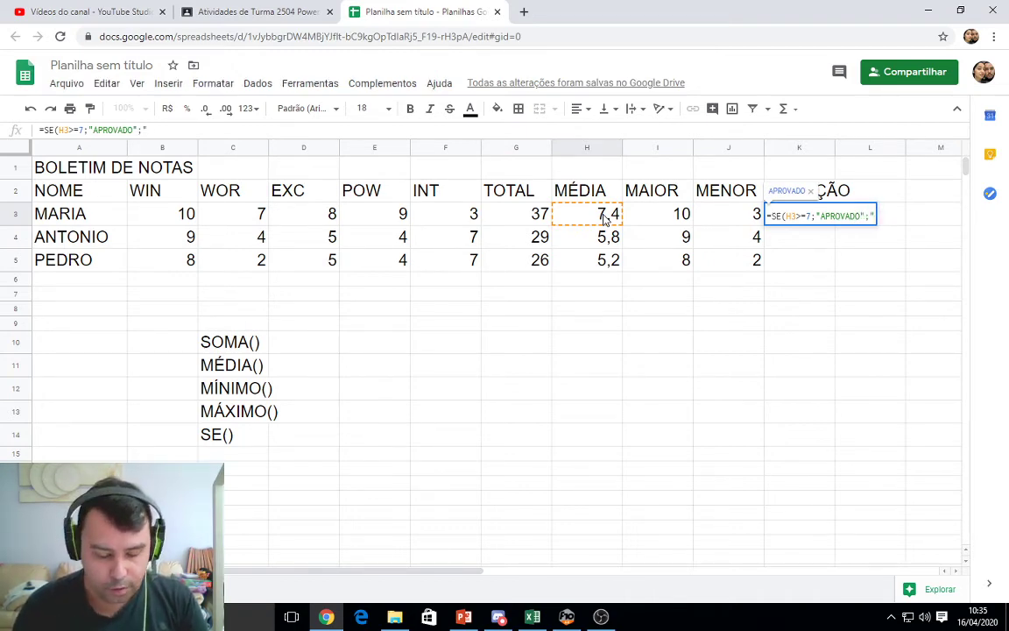
pyautogui.write('RE')
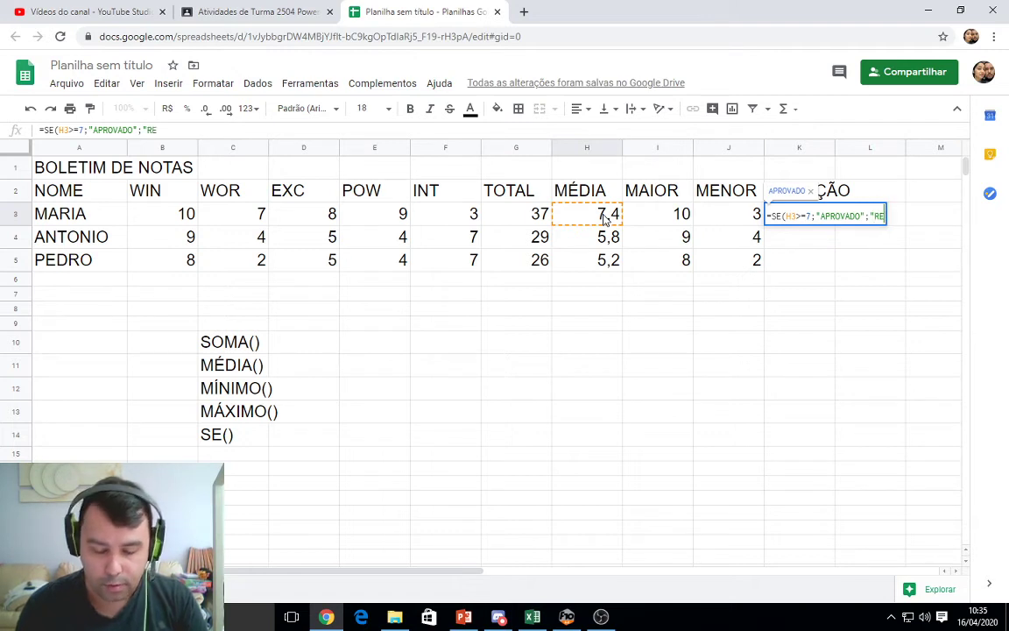
pyautogui.write('PROVADO")')
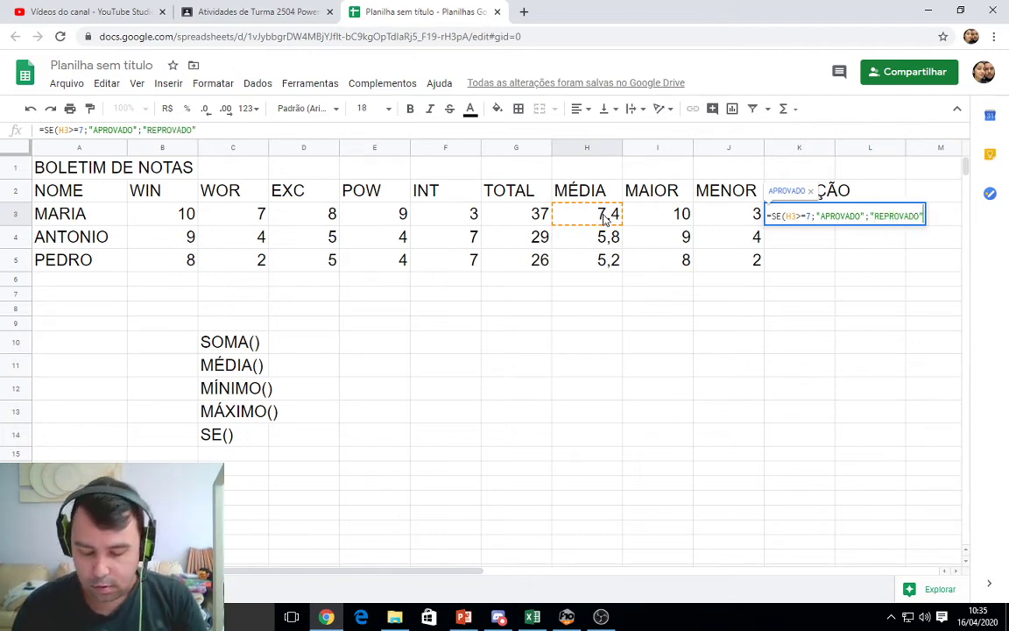
pyautogui.press('Return')
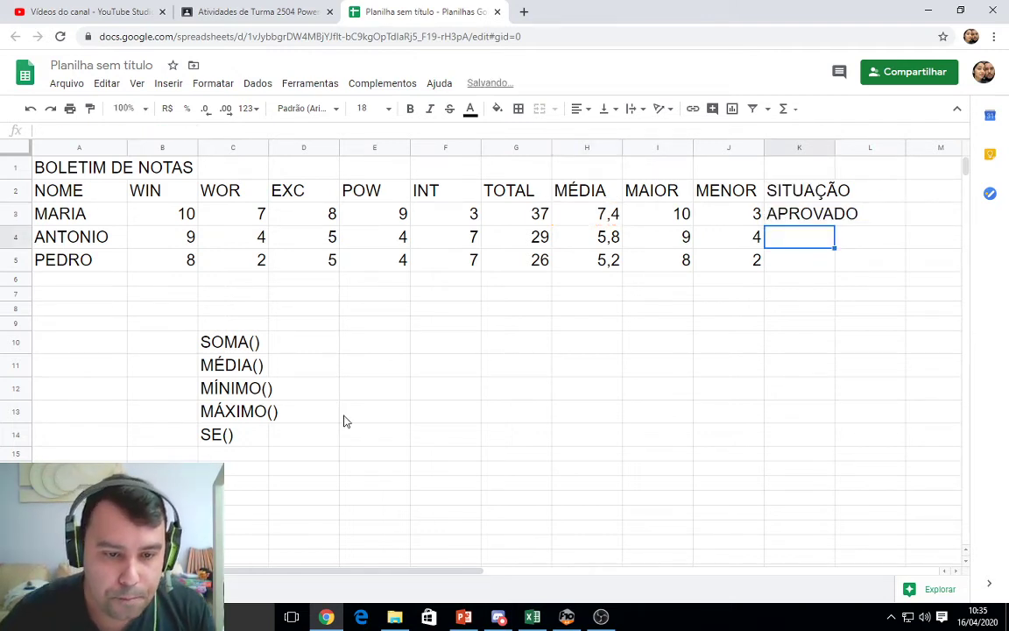
# - Write the syntax example SE(MÉDIA>=7;"APROVADO";"REPROVADO") as plain text in cell E14, beside SE() in the function list
pyautogui.click(386, 435)
pyautogui.write('S')
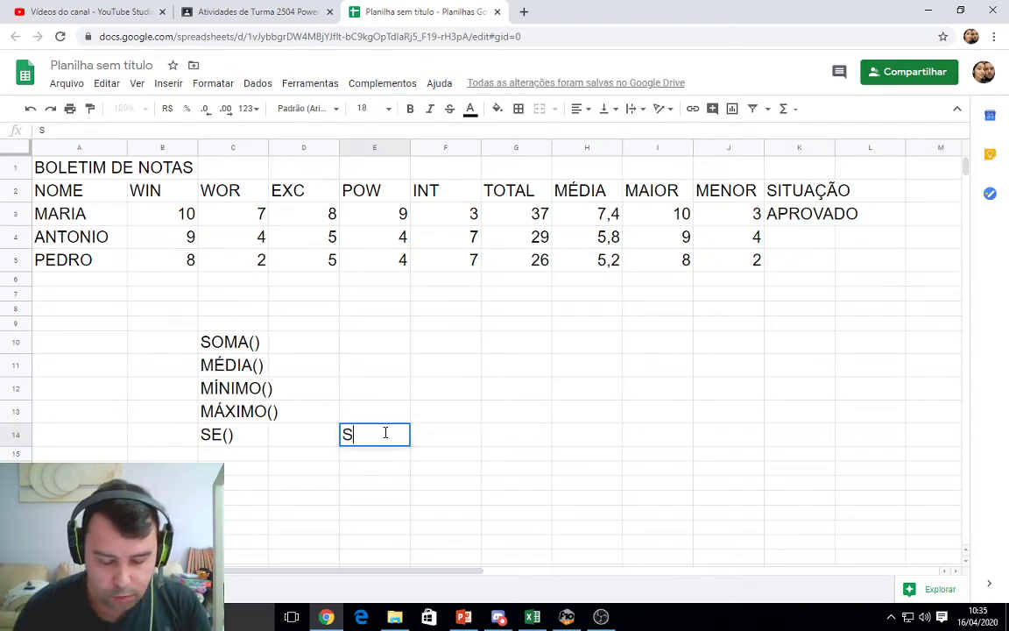
pyautogui.write('E')
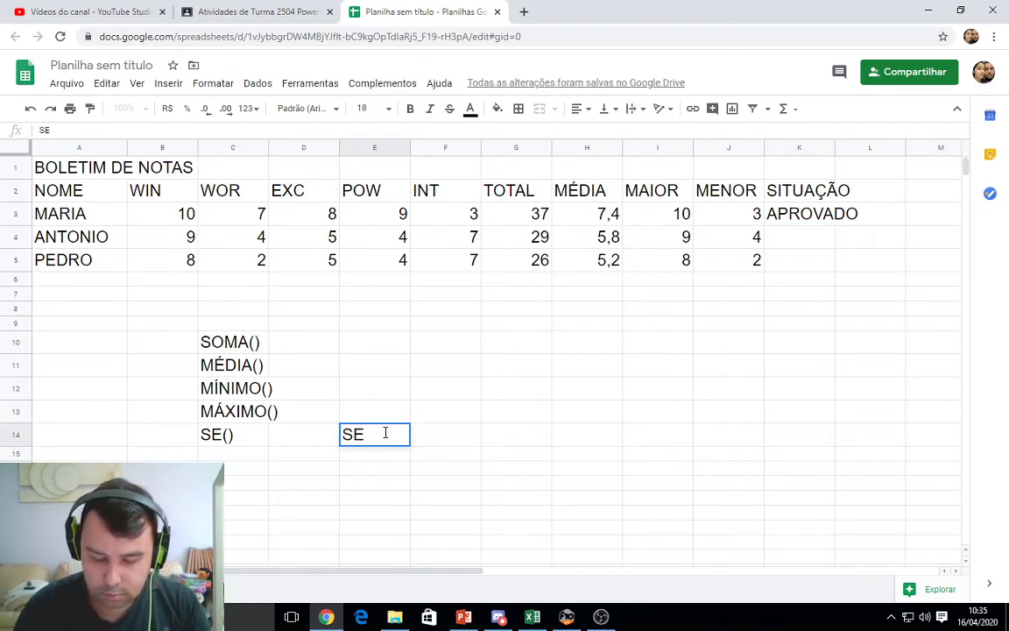
pyautogui.write('9')
pyautogui.press('BackSpace')
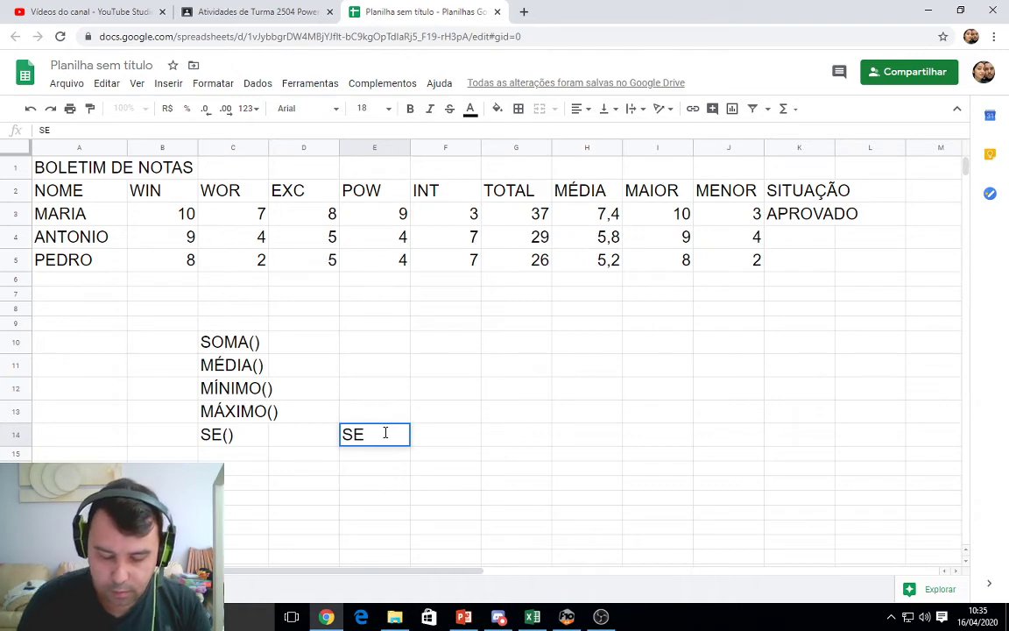
pyautogui.write('(')
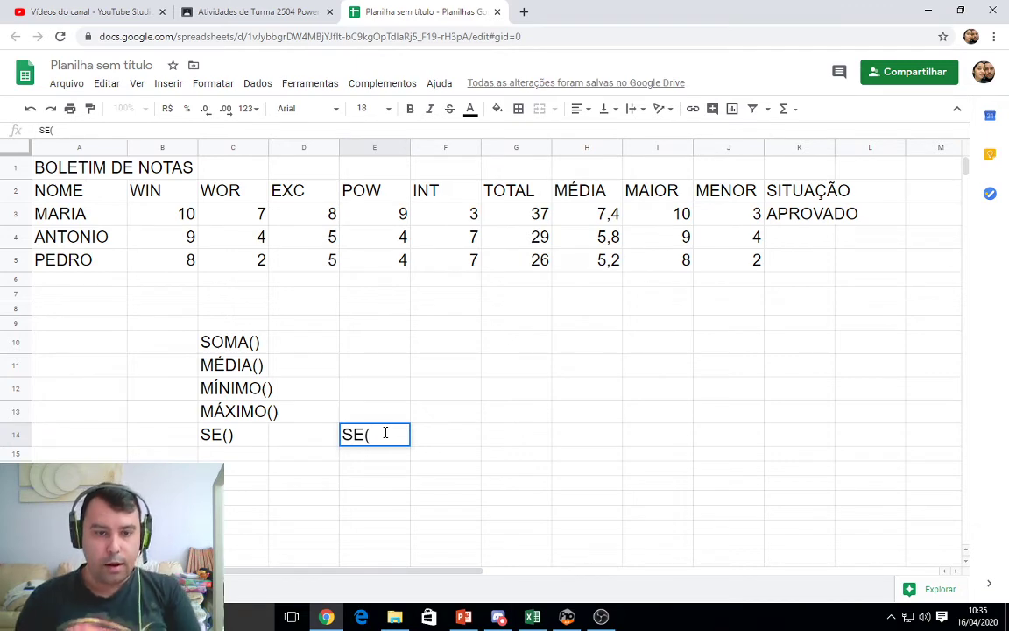
pyautogui.write('MEDIA')
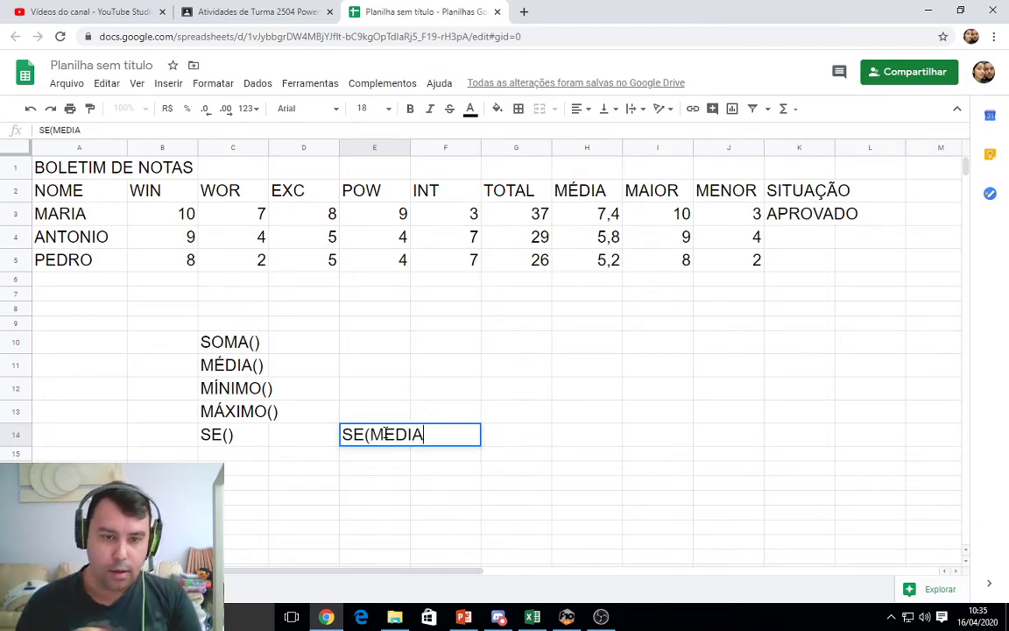
pyautogui.press('BackSpace')
pyautogui.press('BackSpace')
pyautogui.press('BackSpace')
pyautogui.press('BackSpace')
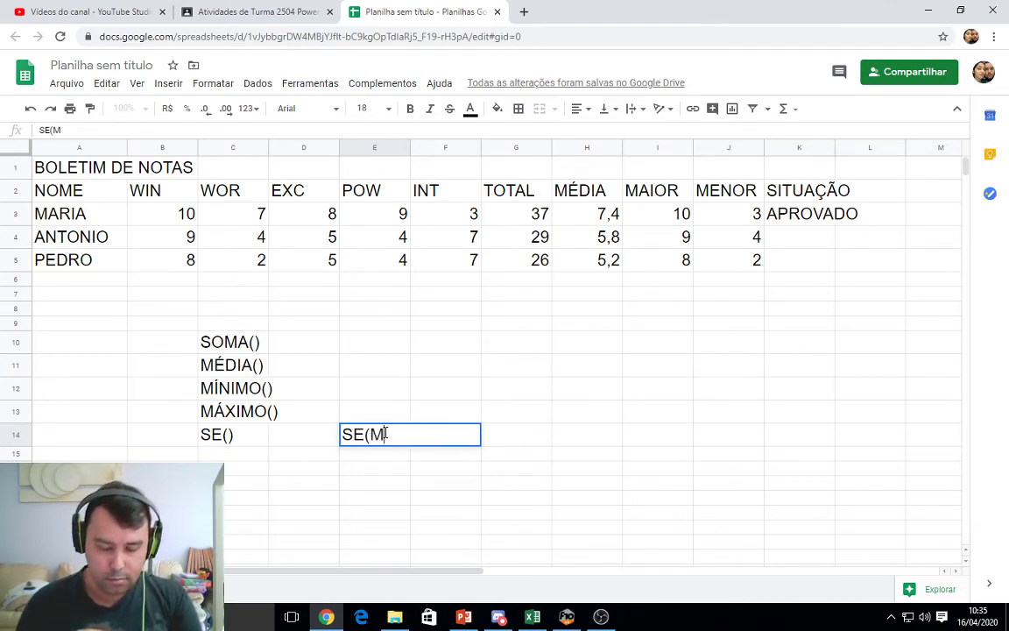
pyautogui.write('ÉDIA')
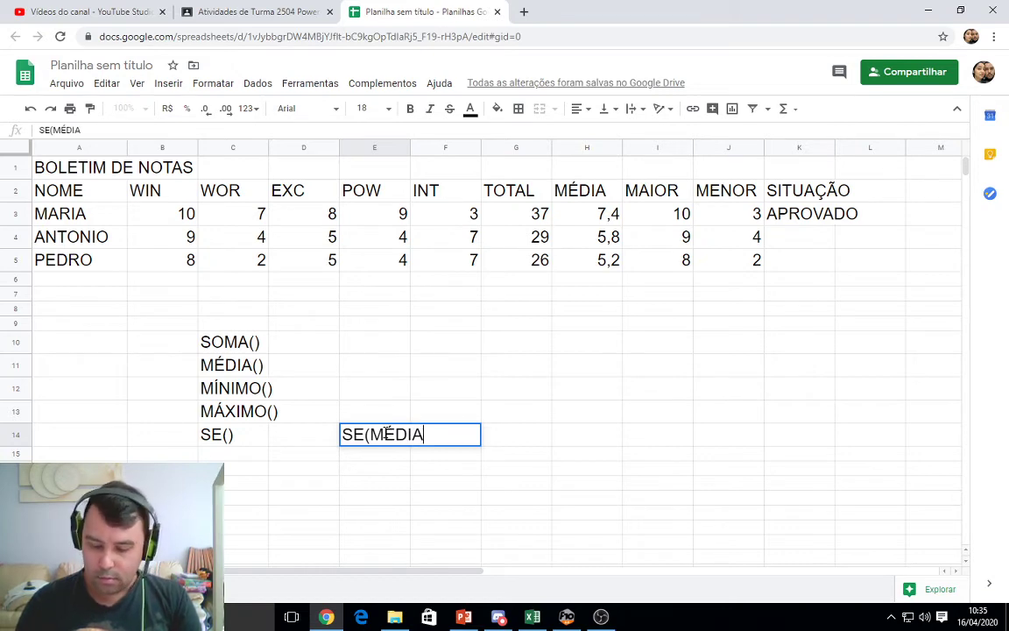
pyautogui.write('>')
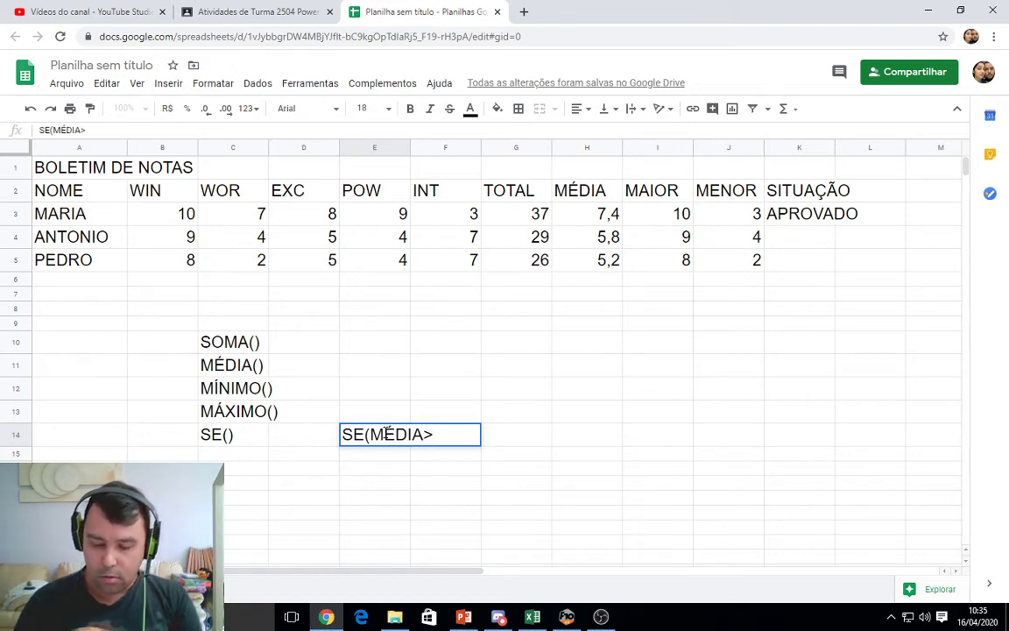
pyautogui.write('=7')
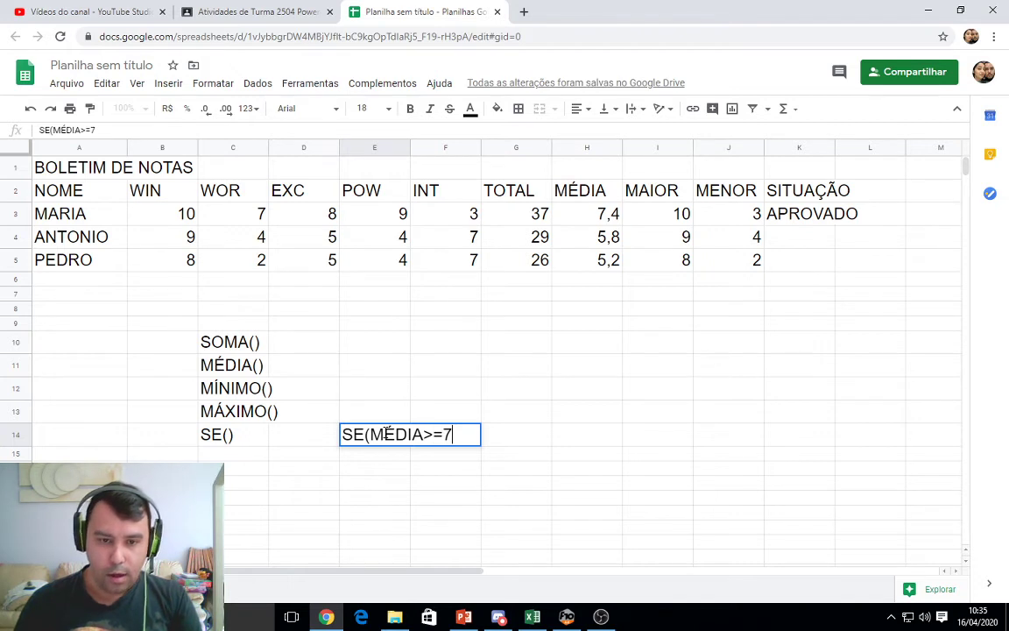
pyautogui.write(';')
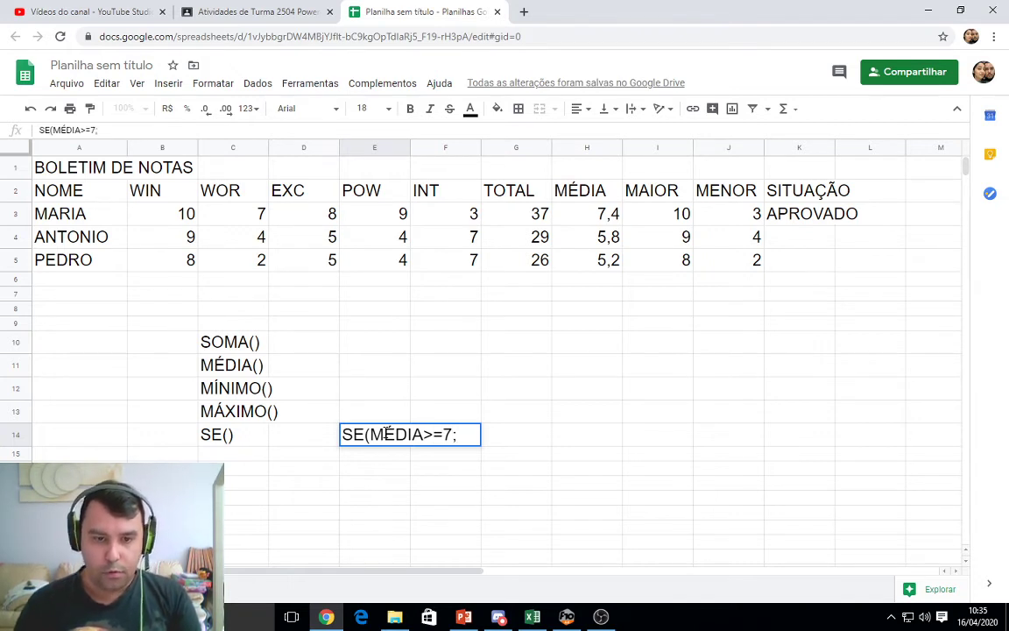
pyautogui.write('"')
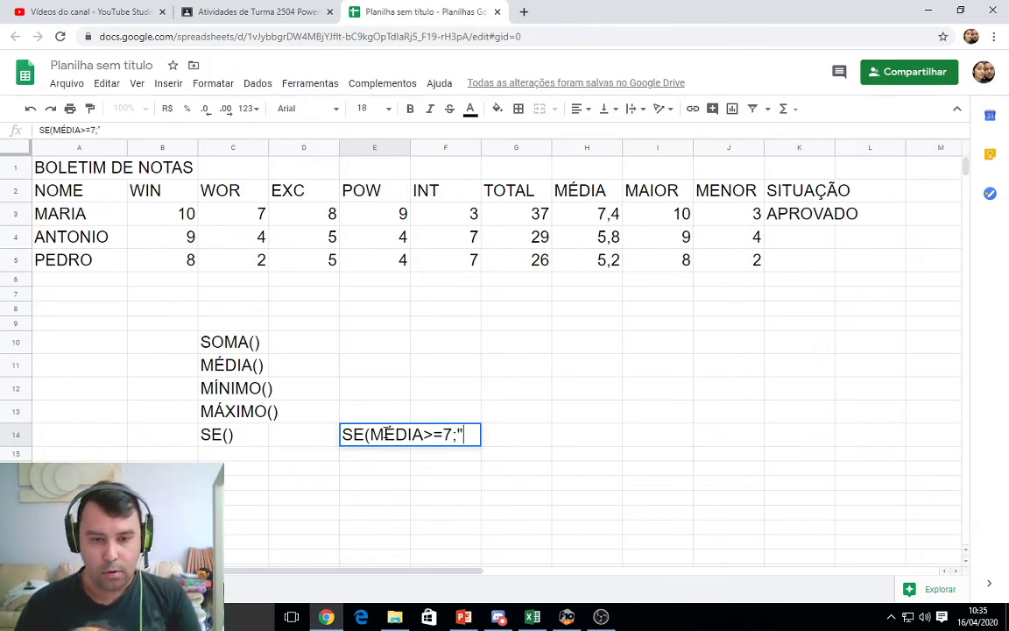
pyautogui.write('APRO')
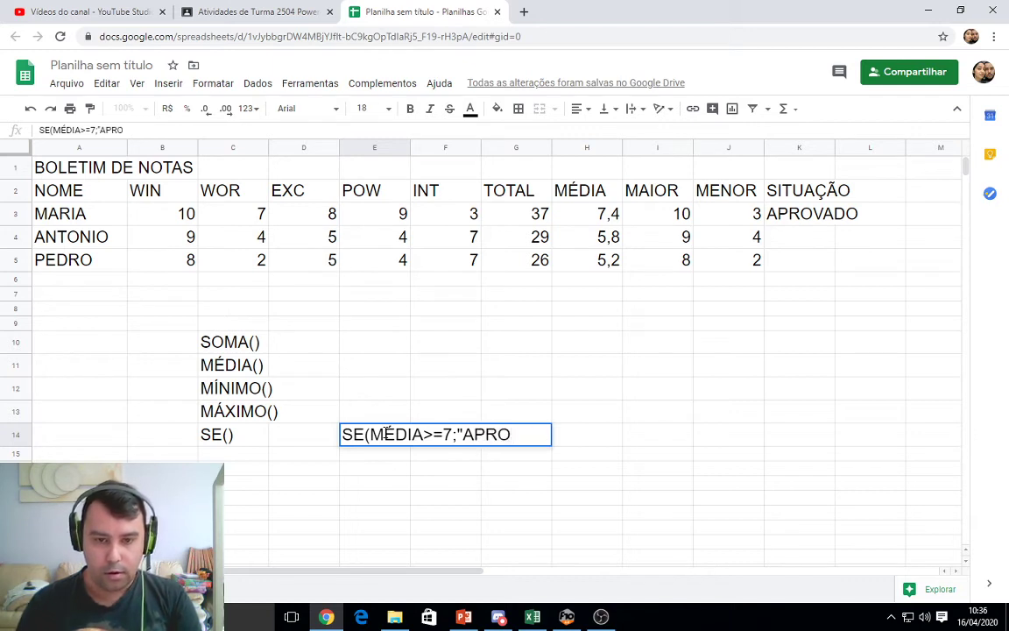
pyautogui.write('VADO')
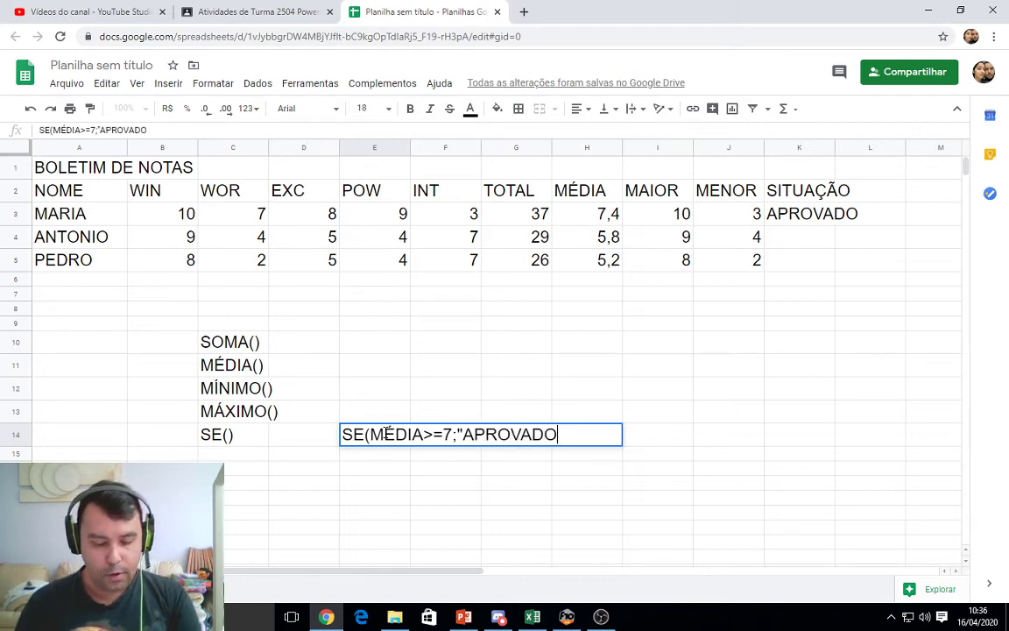
pyautogui.write('";"REPR')
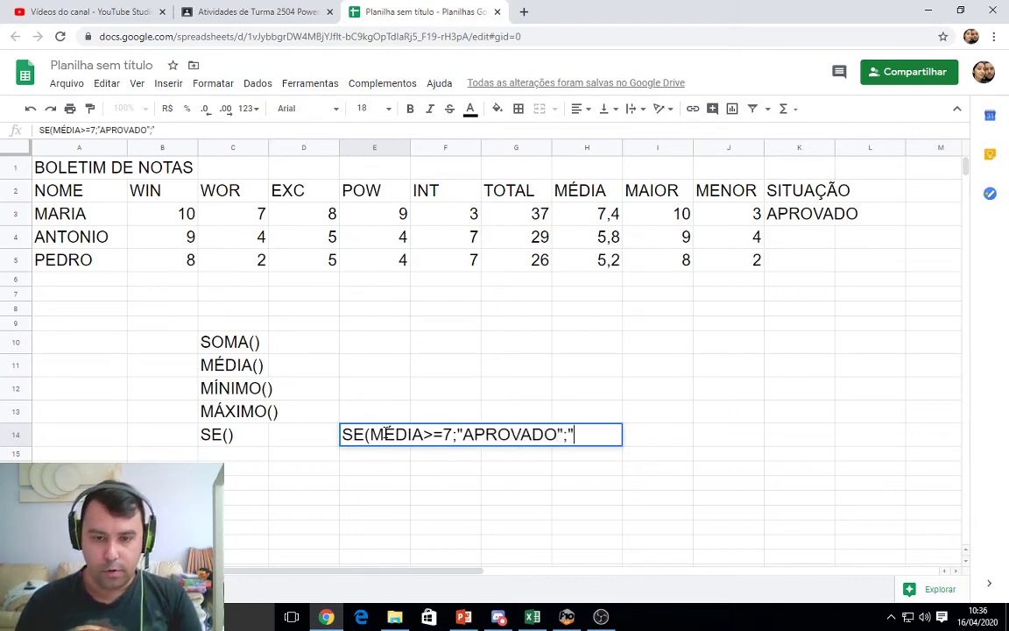
pyautogui.write('OVADO')
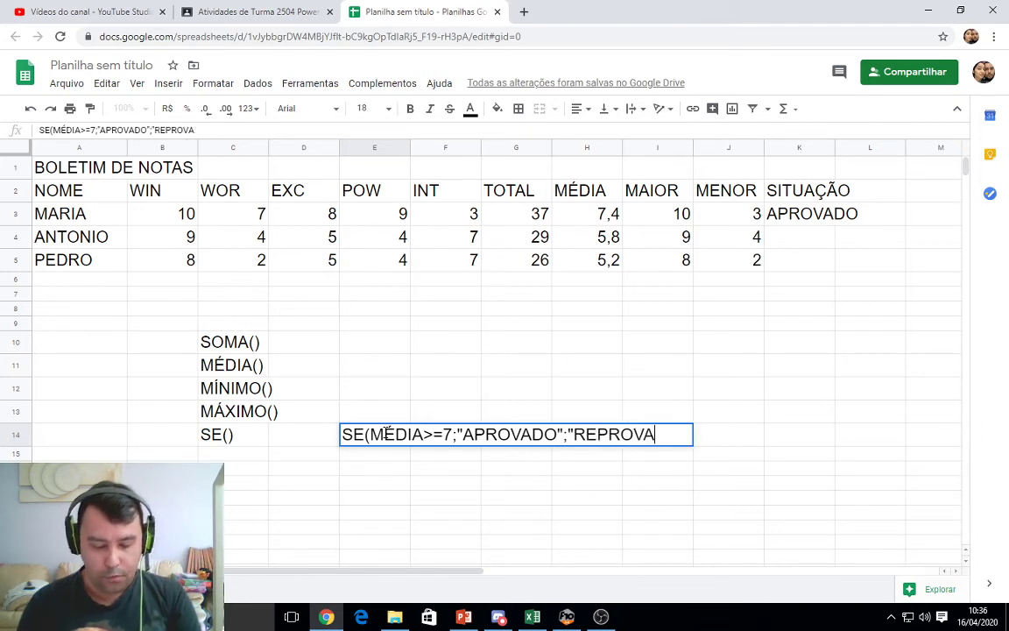
pyautogui.write('")')
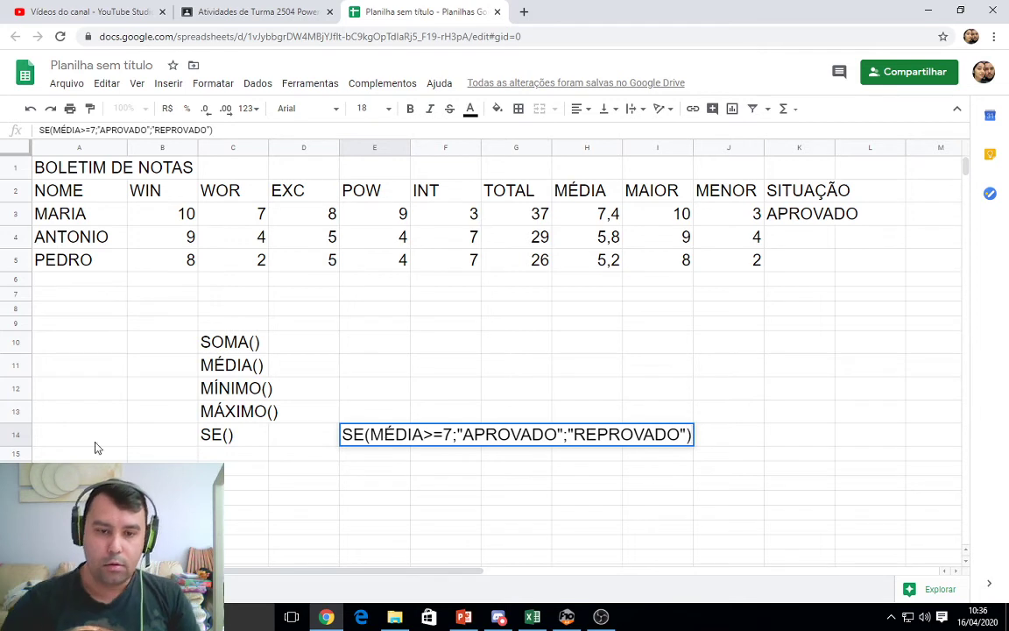
pyautogui.click(711, 530)
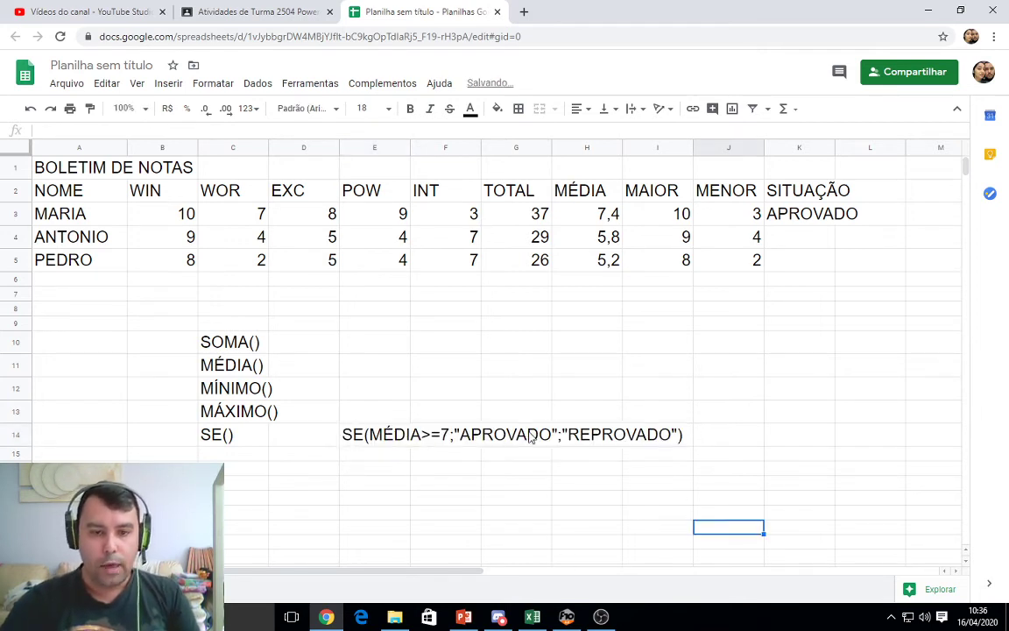
# - Fit the SITUAÇÃO column's width to its contents and fill the status formula from K3 down to K4
pyautogui.doubleClick(833, 148)
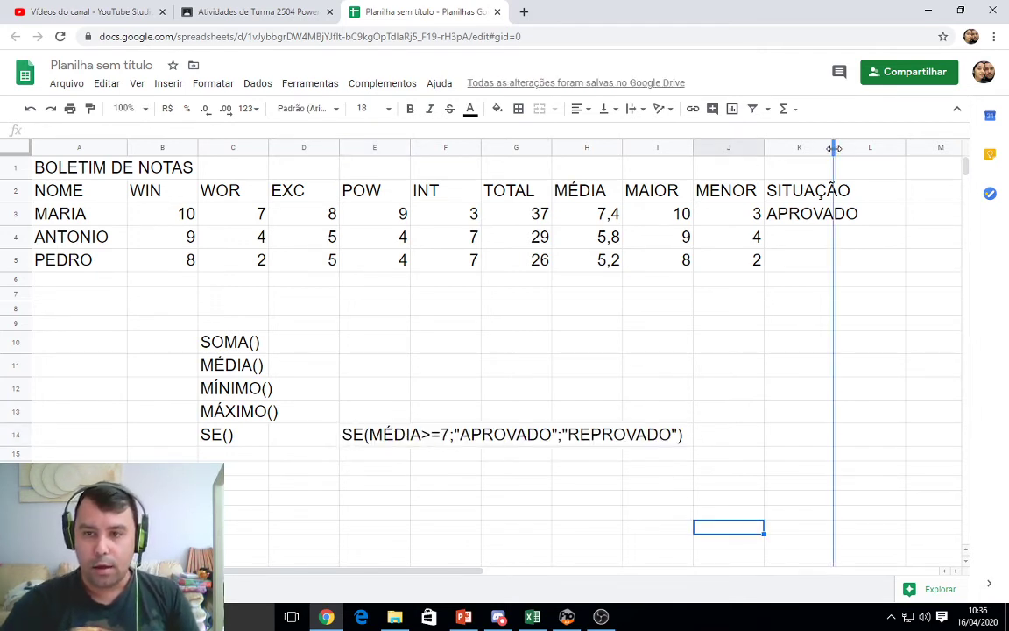
pyautogui.click(817, 214)
pyautogui.click(15, 214)
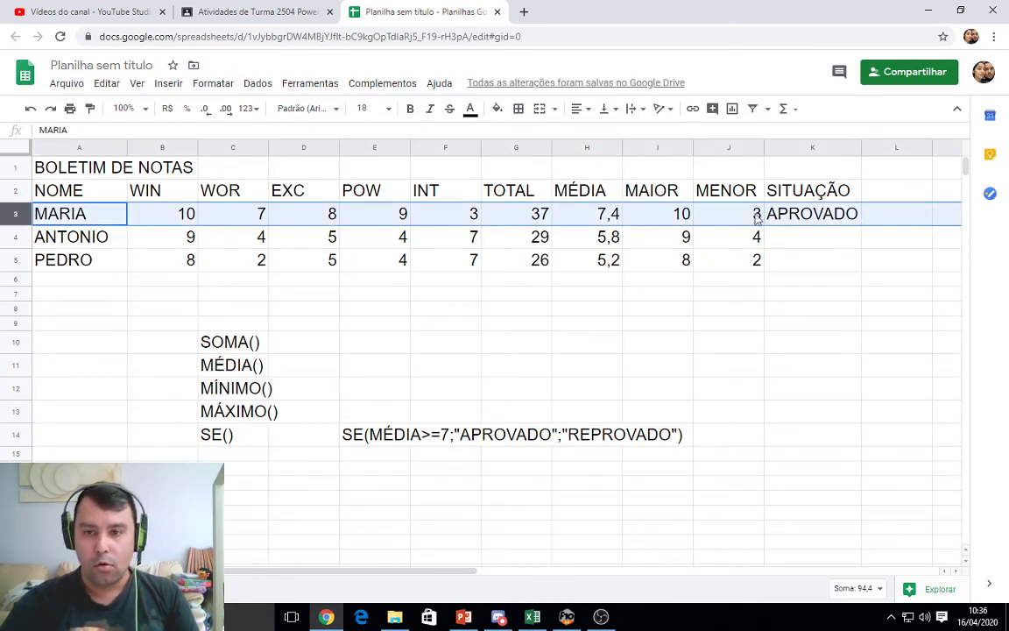
pyautogui.click(797, 217)
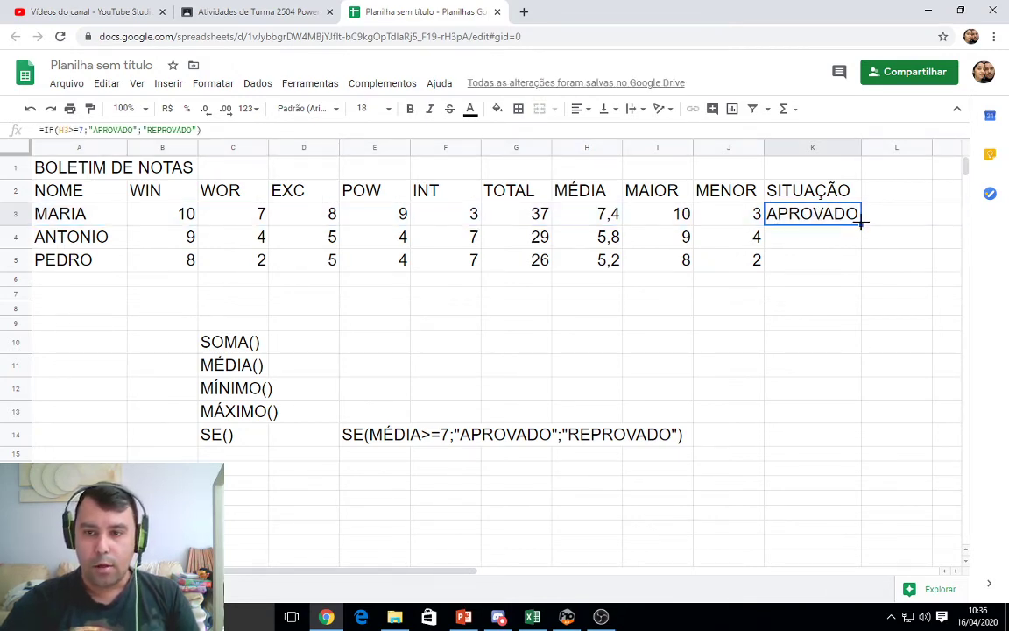
pyautogui.moveTo(861, 222); pyautogui.dragTo(859, 244)
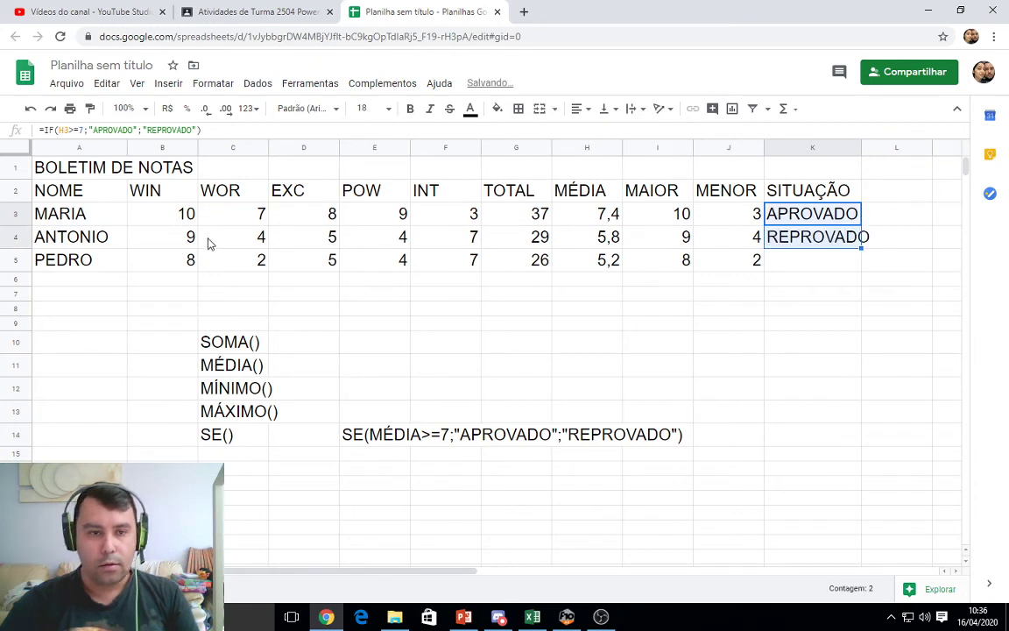
# - Review the second student's average in H4 and row 4, and widen column K to fit REPROVADO
pyautogui.click(603, 238)
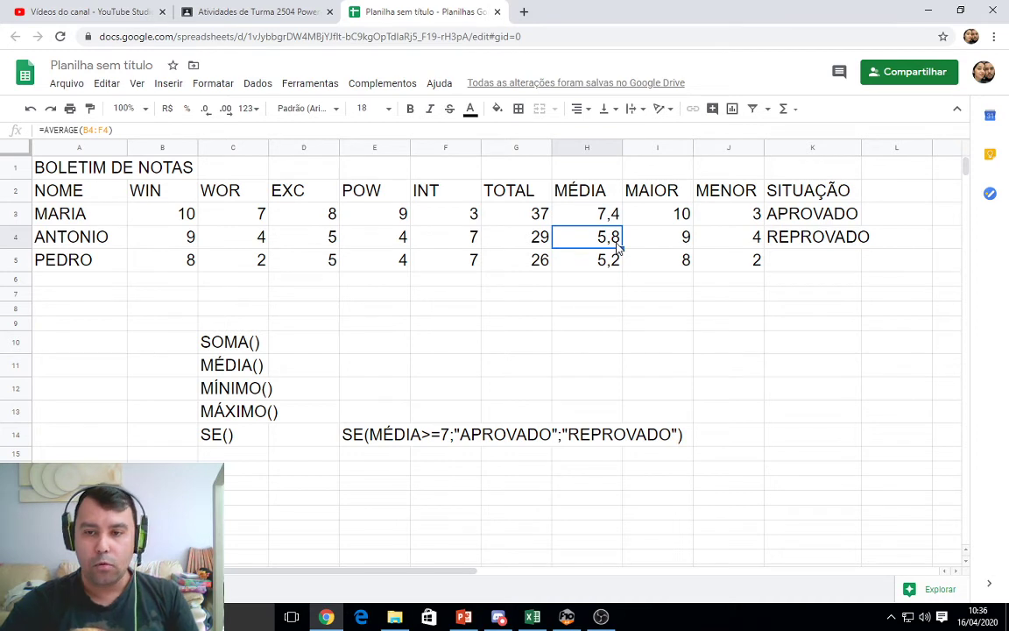
pyautogui.click(15, 236)
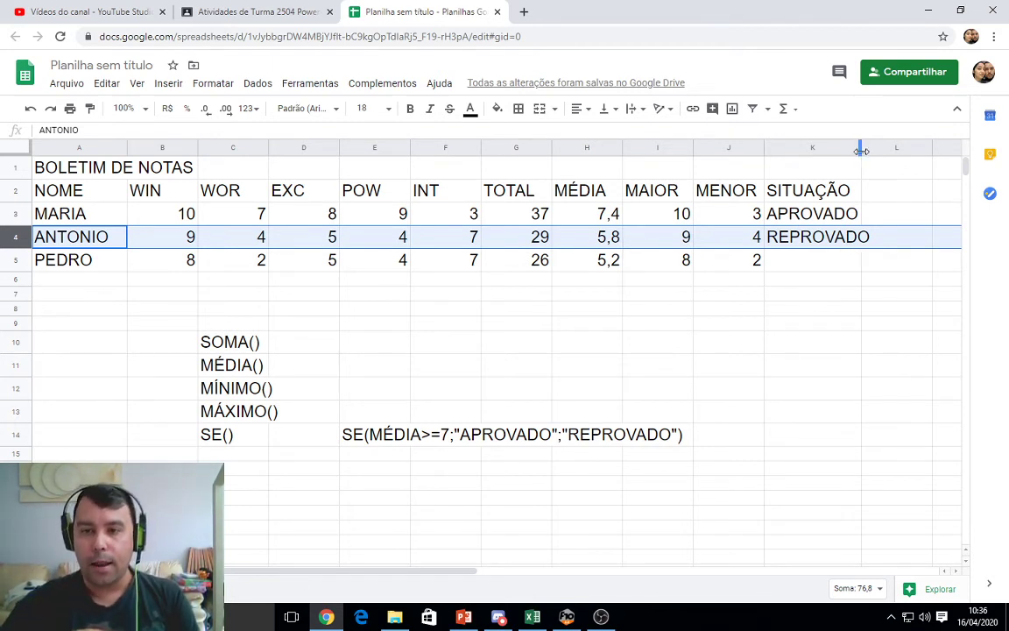
pyautogui.moveTo(861, 147); pyautogui.dragTo(873, 147)
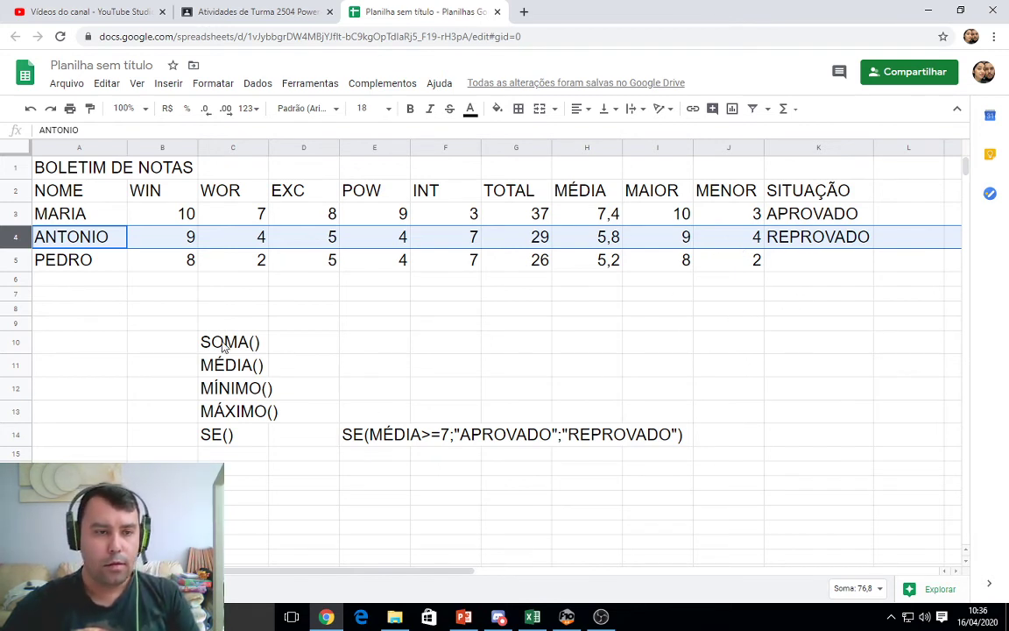
# - Enter a fourth student's name in cell A6, below the existing students in the NOME column
pyautogui.click(8, 279)
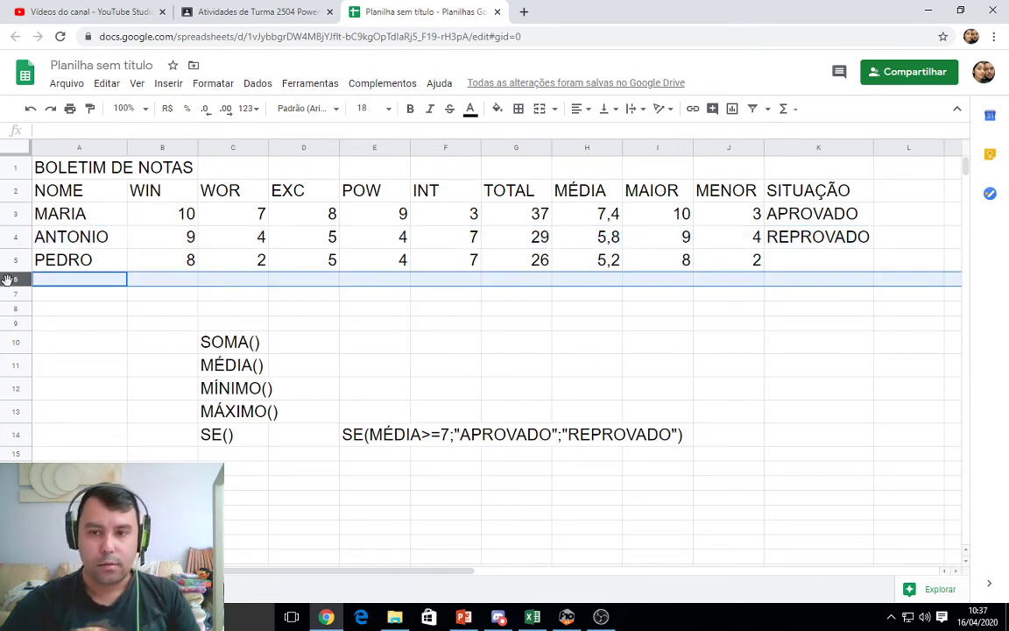
pyautogui.click(80, 282)
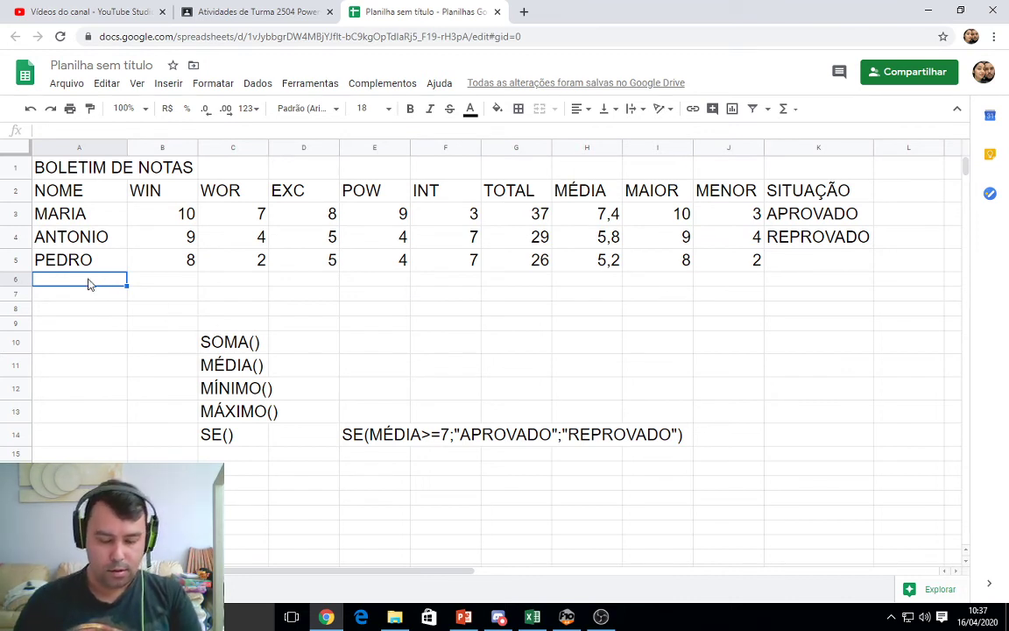
pyautogui.write('REIUNA')
pyautogui.press('BackSpace')
pyautogui.press('BackSpace')
pyautogui.press('BackSpace')
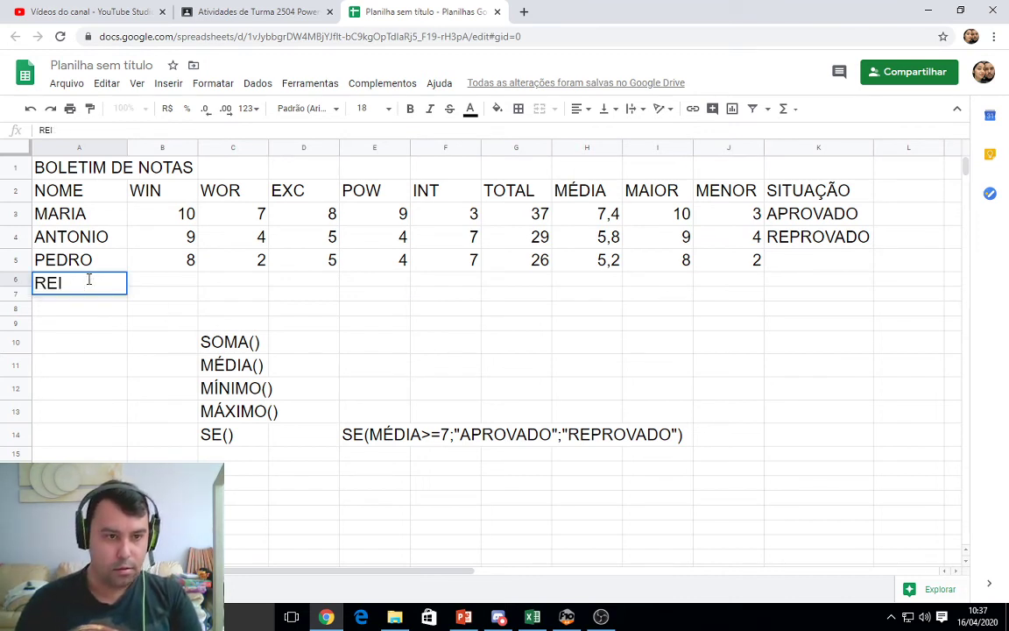
pyautogui.press('BackSpace')
pyautogui.press('BackSpace')
pyautogui.press('BackSpace')
pyautogui.write('REINAL')
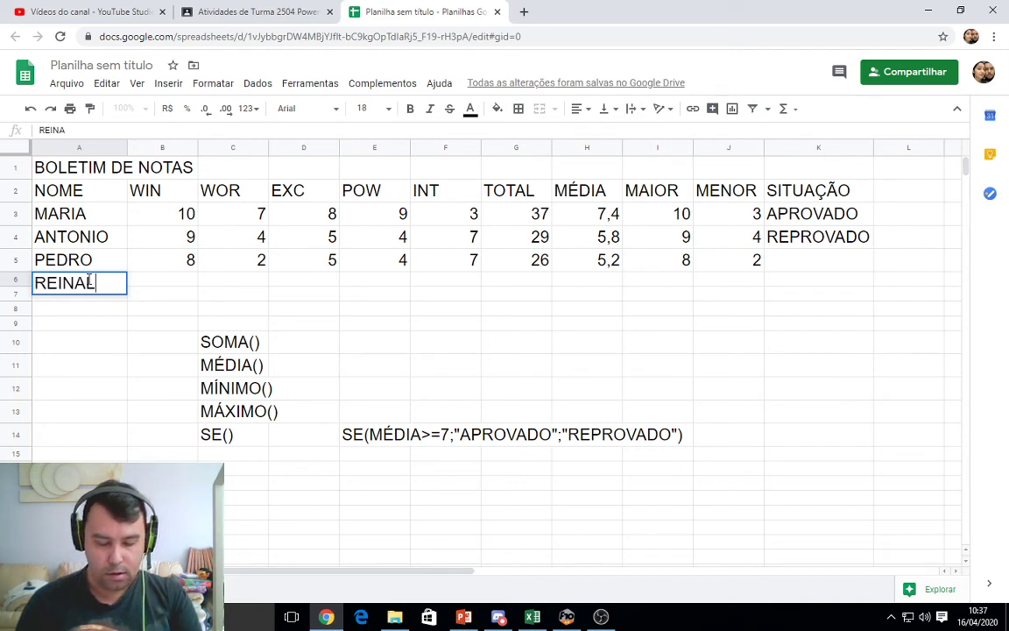
pyautogui.write('DO')
pyautogui.press('Return')
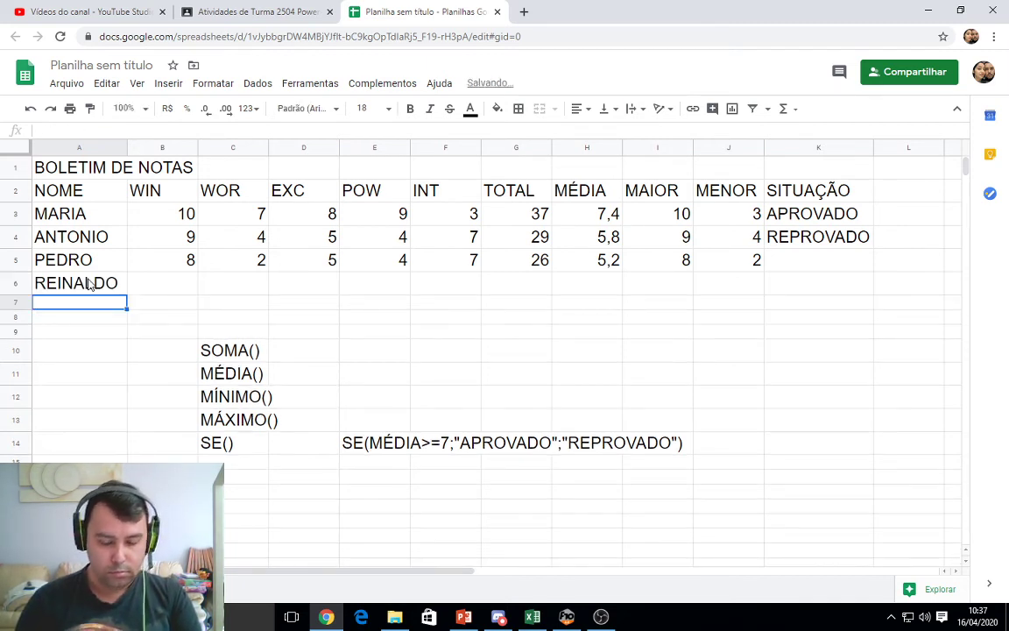
# - Enter two more student names in cells A7 and A8 of the NOME column
pyautogui.write('KEV')
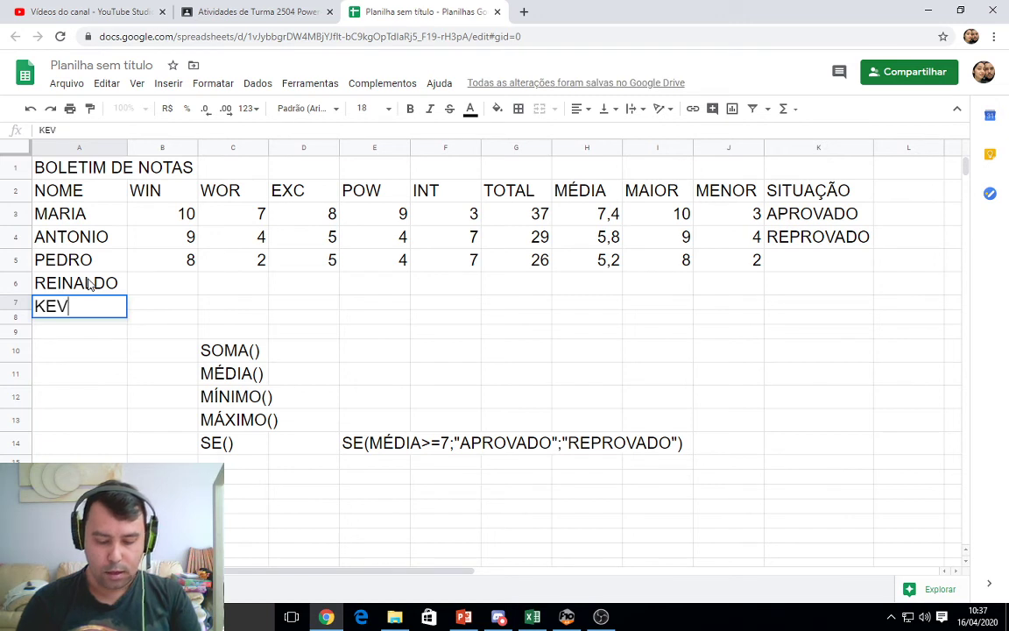
pyautogui.write('IN')
pyautogui.press('Return')
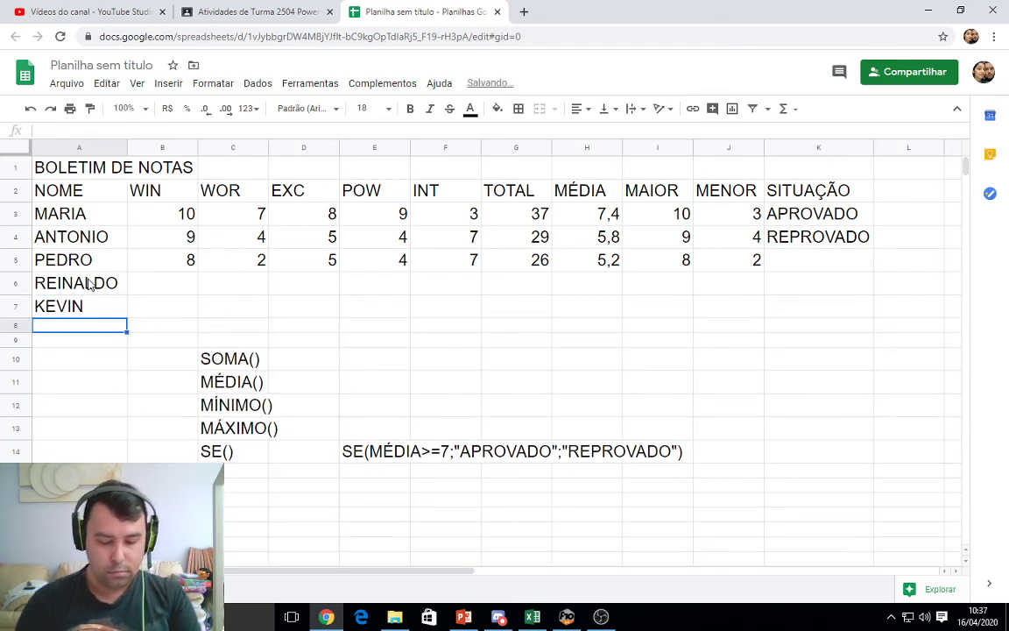
pyautogui.write('CRISTIANE')
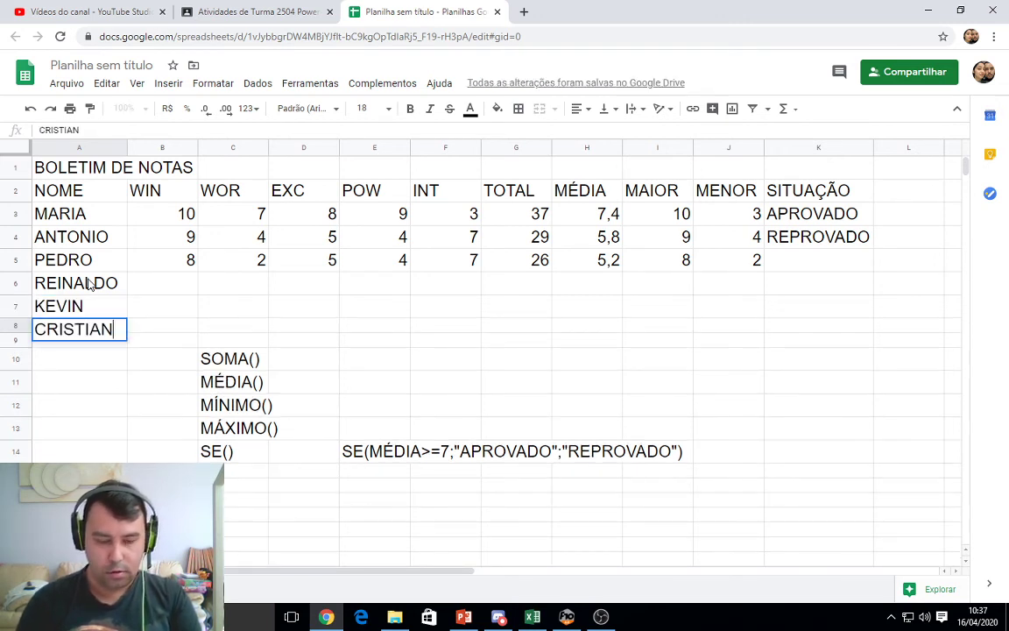
pyautogui.press('Return')
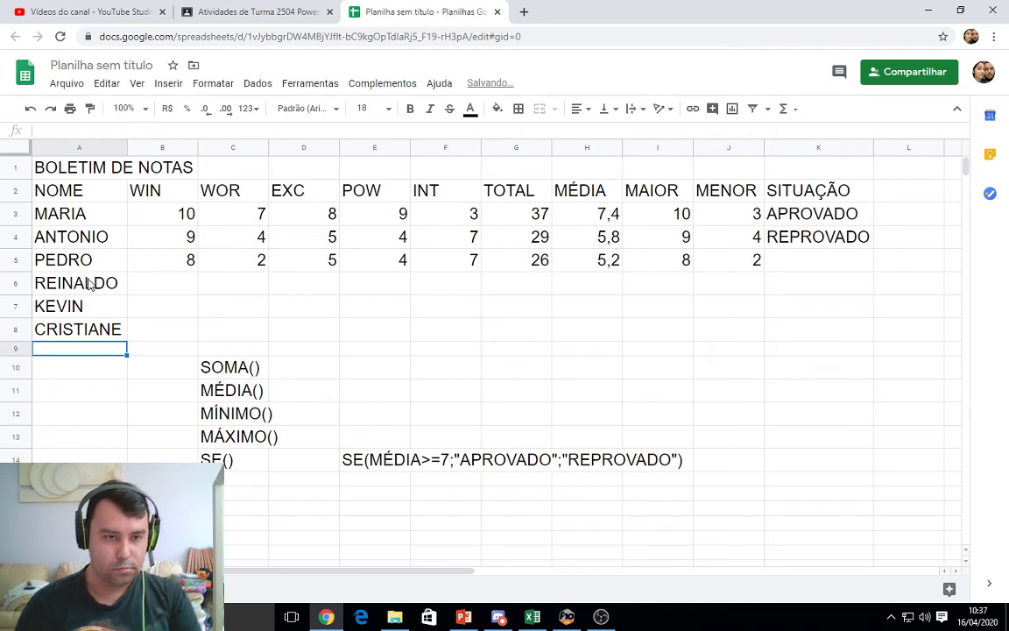
# - Insert three empty rows between the last student name and the SOMA() function notes to make room for more students
pyautogui.click(15, 348)
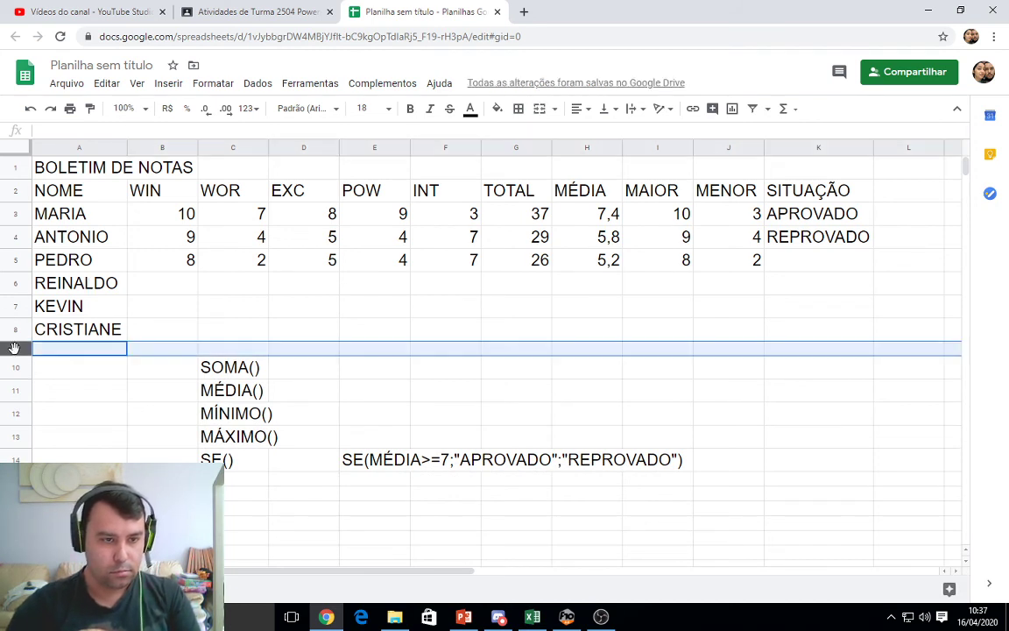
pyautogui.rightClick(13, 350)
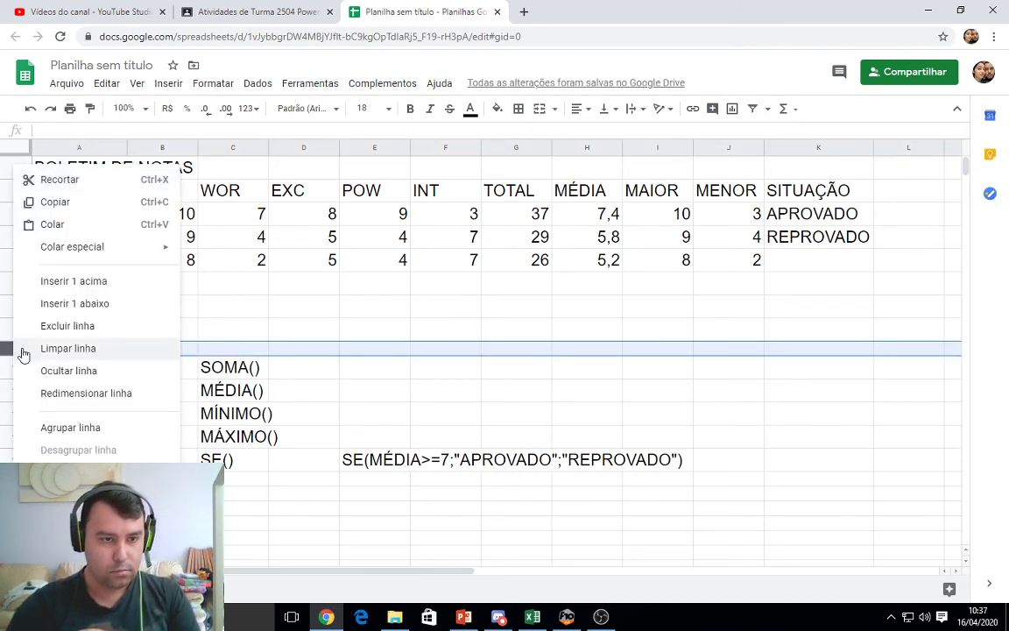
pyautogui.click(79, 303)
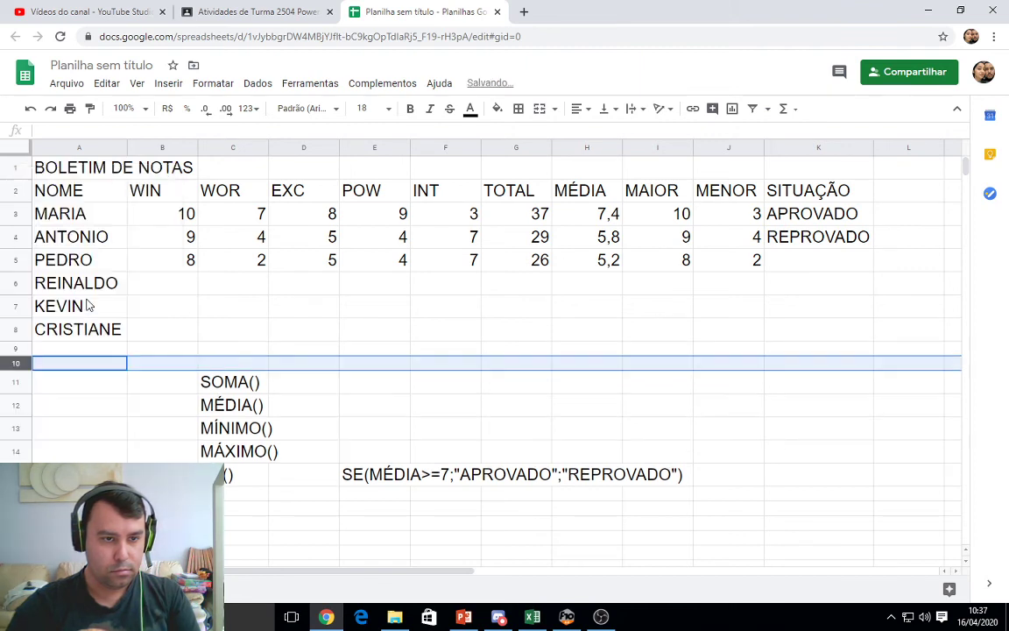
pyautogui.keyDown('shift'); pyautogui.click(16, 351); pyautogui.keyUp('shift')
pyautogui.rightClick(16, 355)
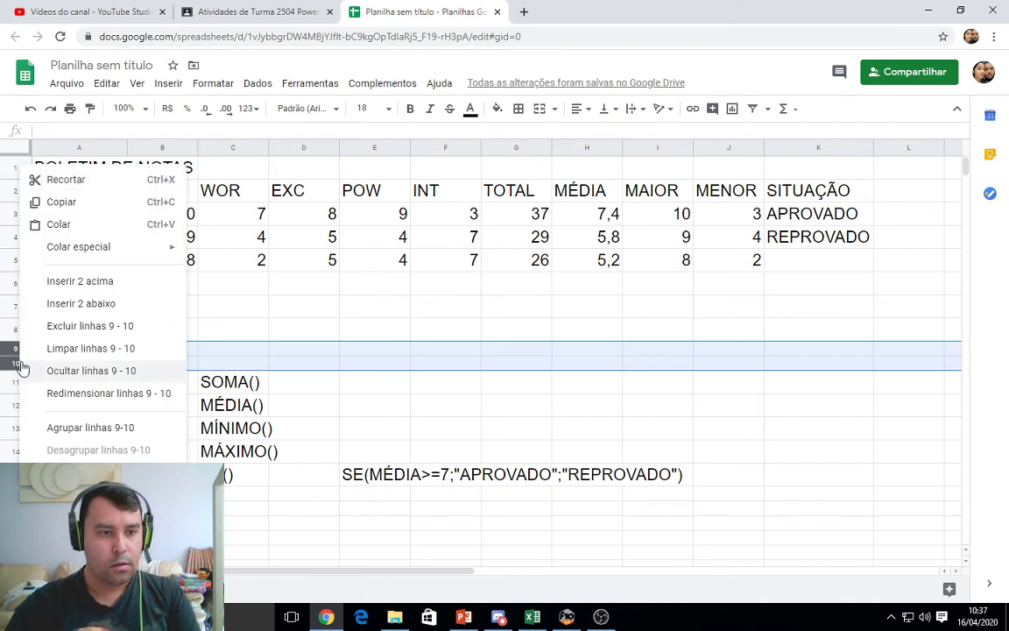
pyautogui.click(74, 282)
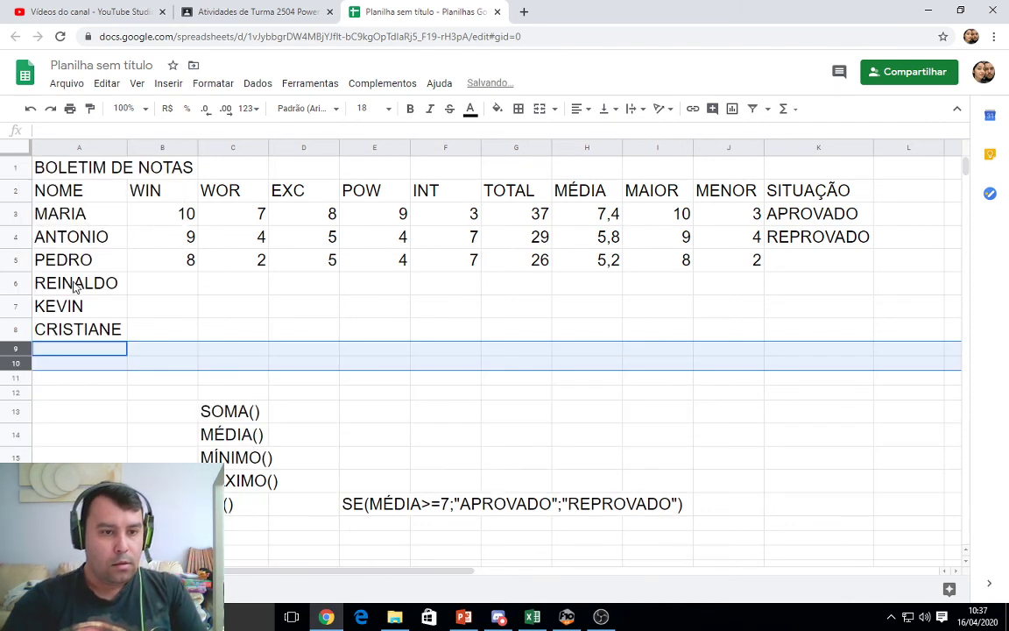
# - Enter another student's name in cell A9 of the NOME column
pyautogui.click(88, 351)
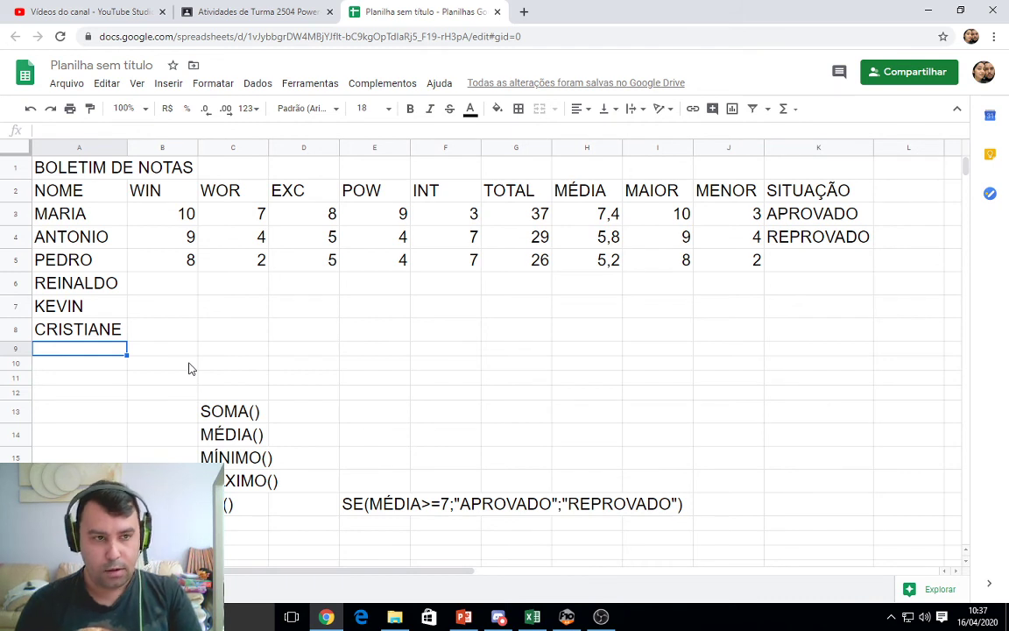
pyautogui.write('RE')
pyautogui.press('BackSpace')
pyautogui.press('BackSpace')
pyautogui.press('BackSpace')
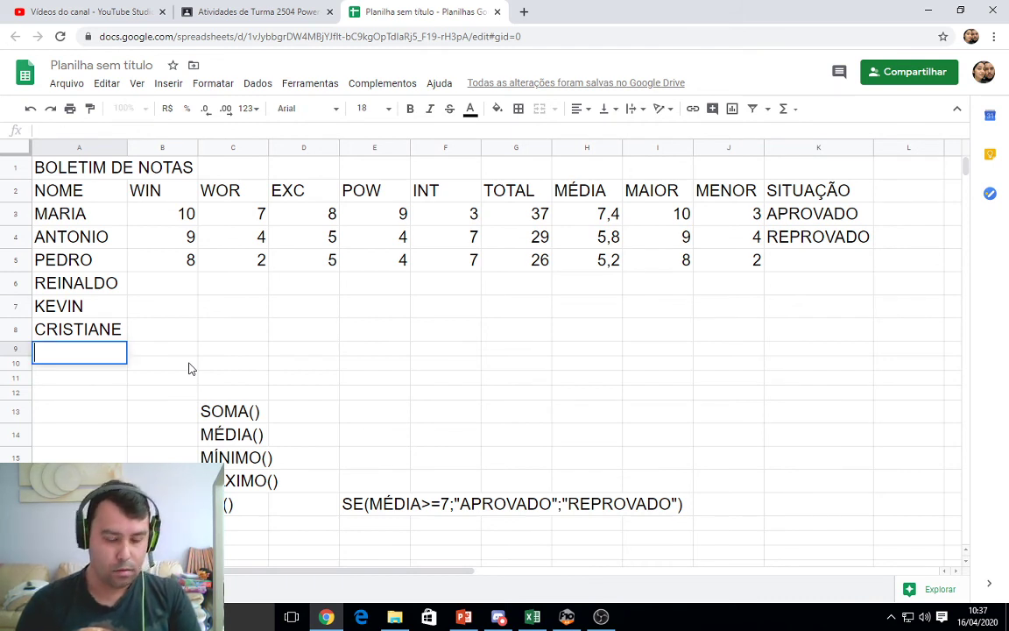
pyautogui.write('RICARDO')
pyautogui.press('Return')
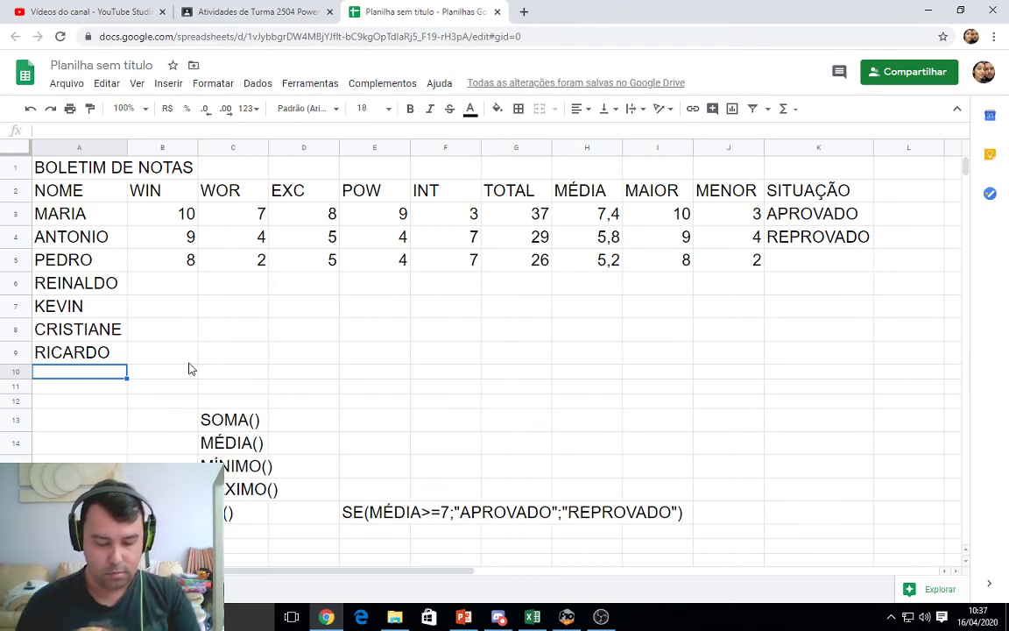
# - Enter two further student names in uppercase in cells A10 and A11 of the NOME column
pyautogui.write('gEOVANNA')
pyautogui.press('BackSpace')
pyautogui.press('BackSpace')
pyautogui.press('BackSpace')
pyautogui.press('BackSpace')
pyautogui.press('BackSpace')
pyautogui.press('BackSpace')
pyautogui.press('BackSpace')
pyautogui.press('BackSpace')
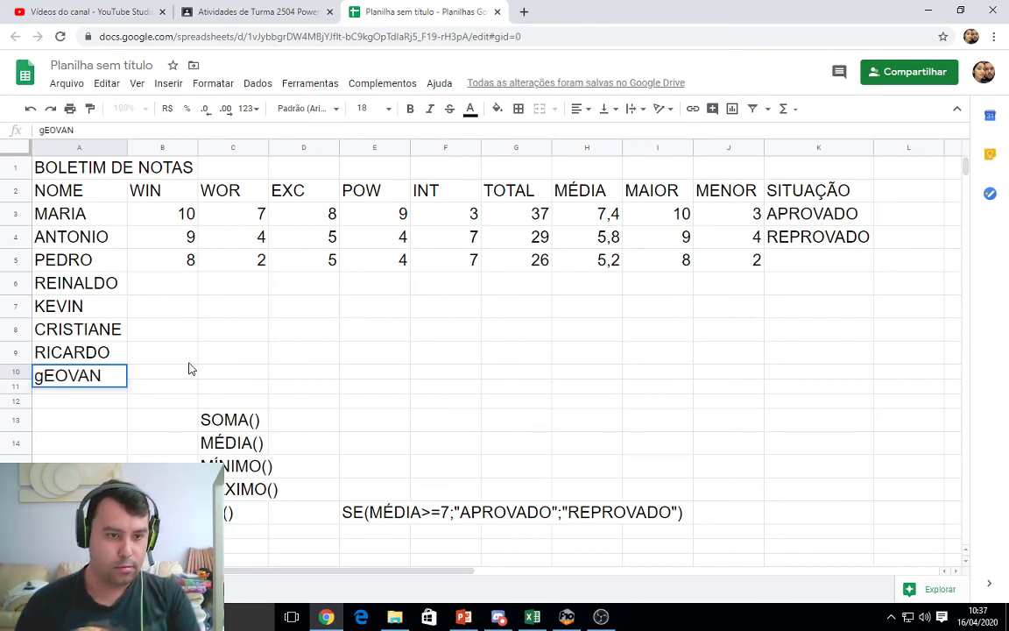
pyautogui.write('GE')
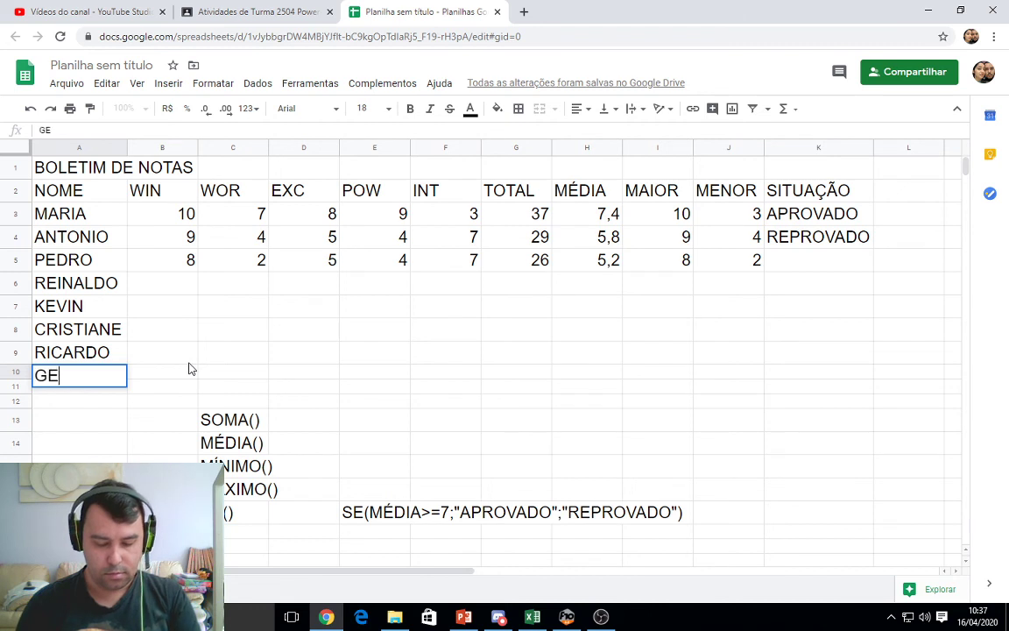
pyautogui.write('OVANNA')
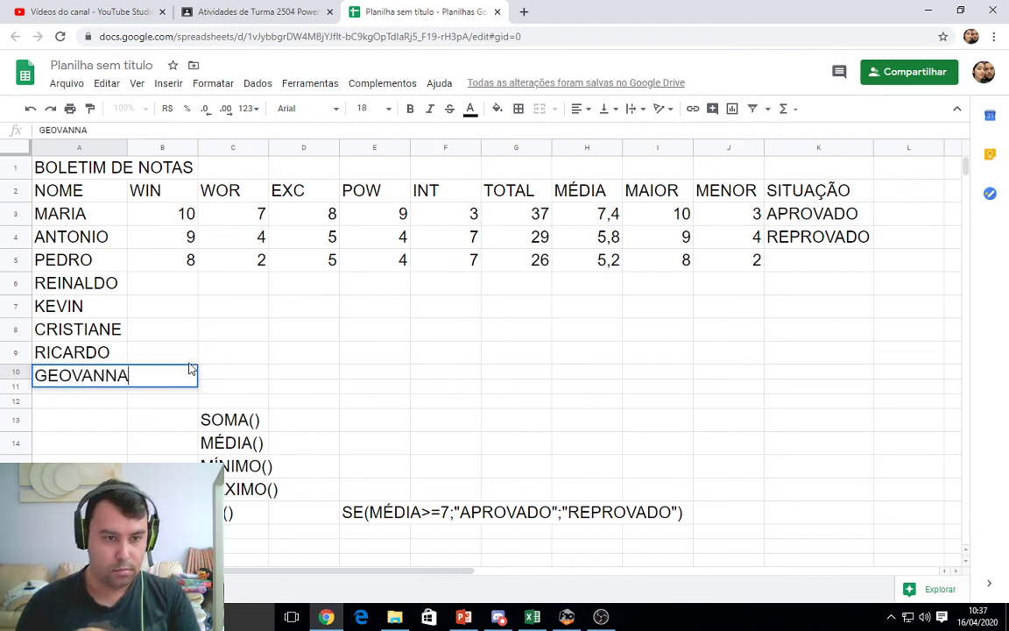
pyautogui.press('Return')
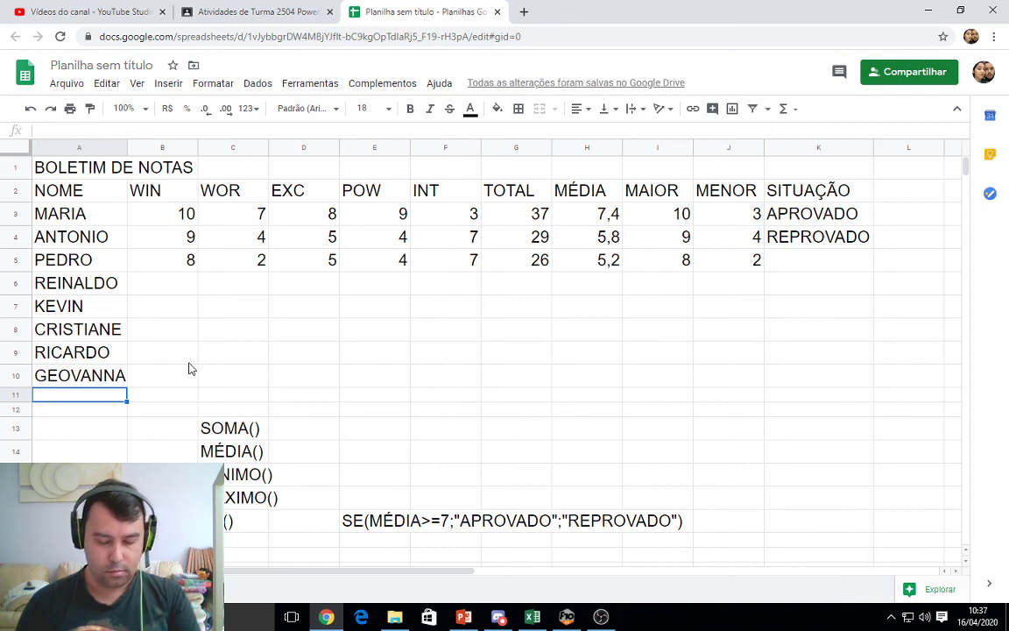
pyautogui.write('ADRIANO')
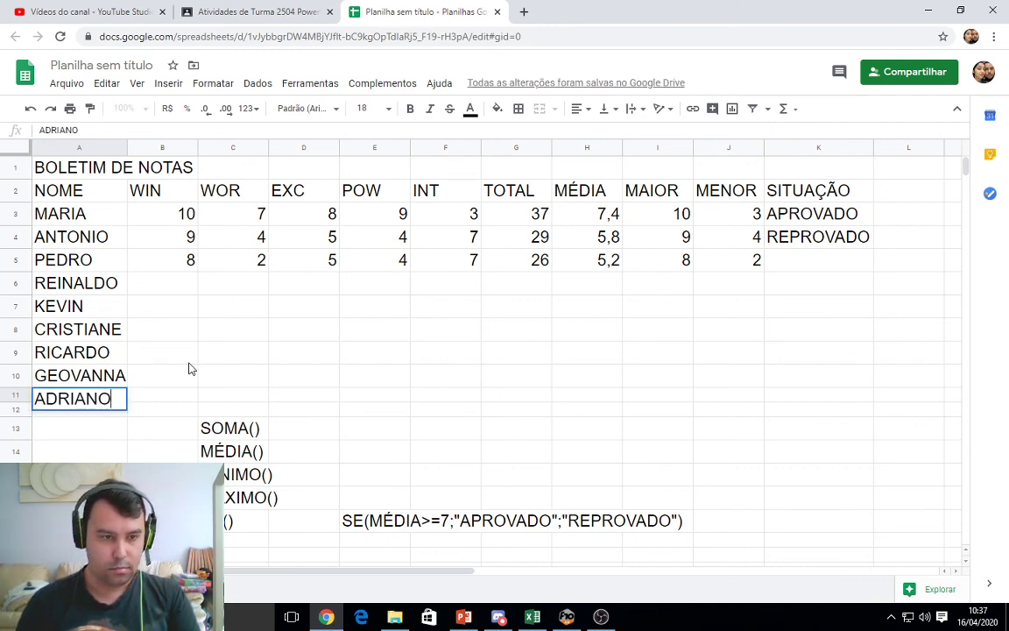
pyautogui.press('Return')
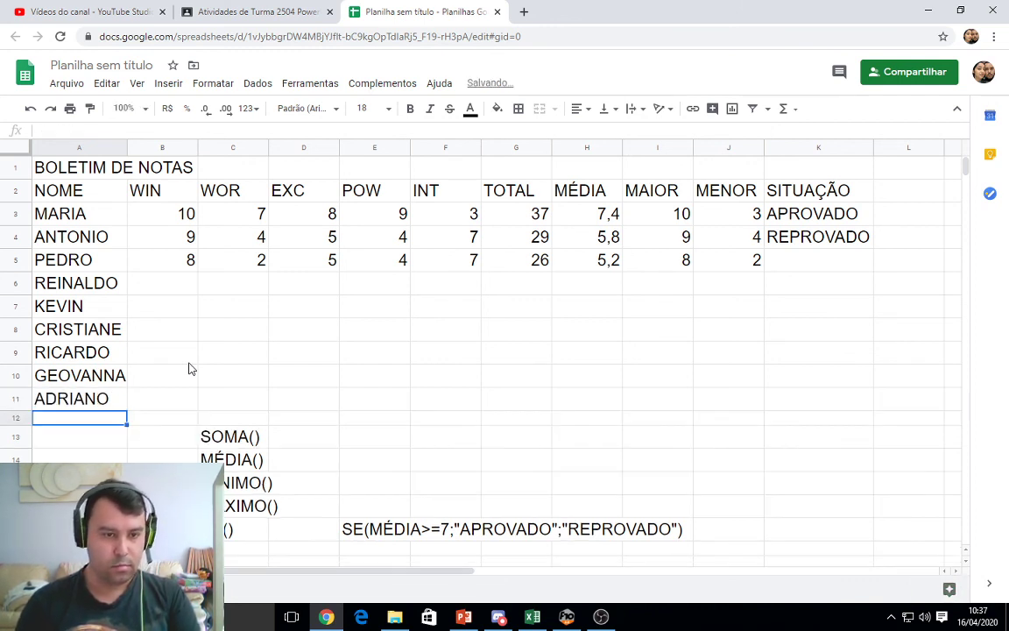
# - Fill the range A5:K11, from the third student's row through the last student's SITUAÇÃO cell, with bright green
pyautogui.click(189, 283)
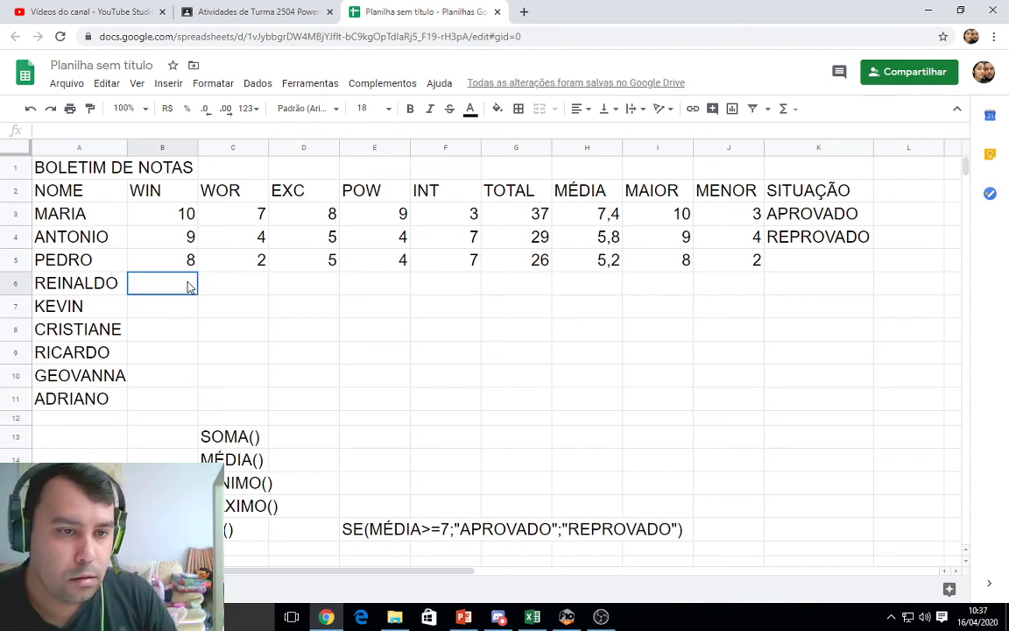
pyautogui.click(95, 288)
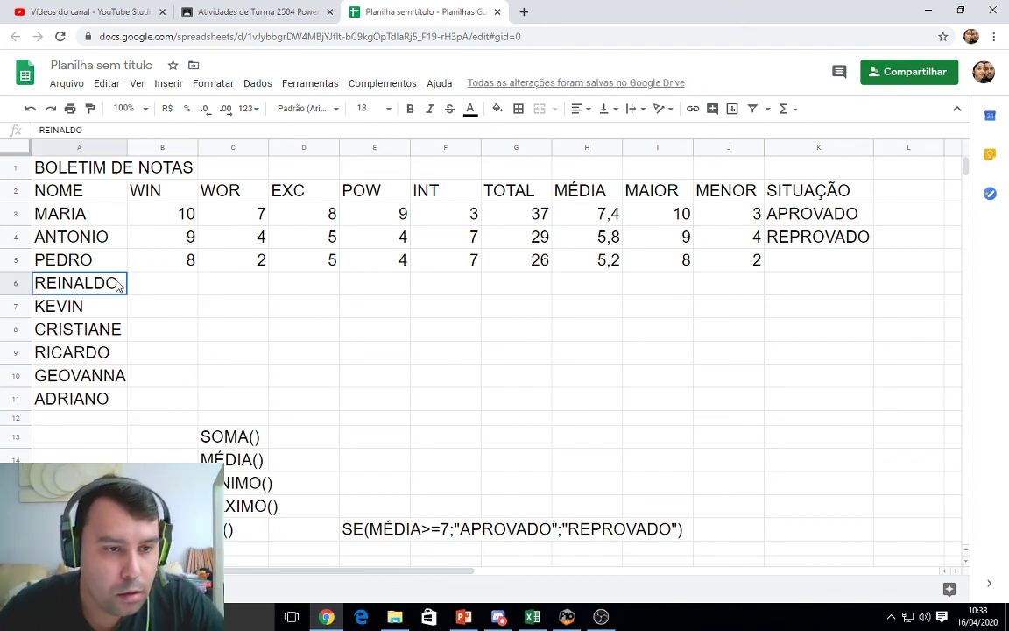
pyautogui.moveTo(115, 282)
pyautogui.mouseDown()
pyautogui.moveTo(352, 408)
pyautogui.moveTo(788, 396)
pyautogui.mouseUp()
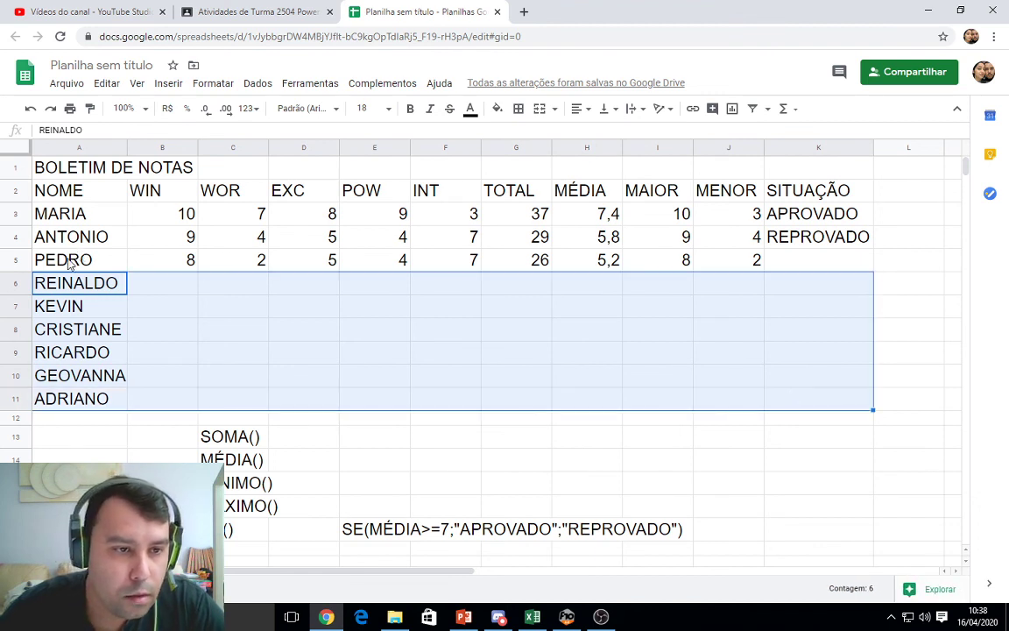
pyautogui.moveTo(60, 257); pyautogui.dragTo(815, 399)
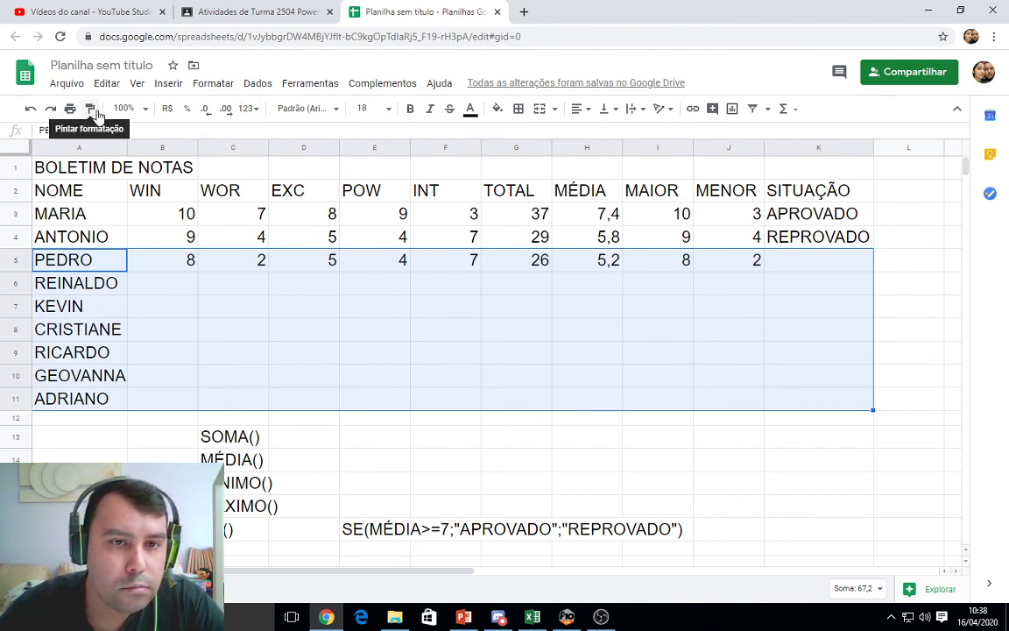
pyautogui.click(496, 109)
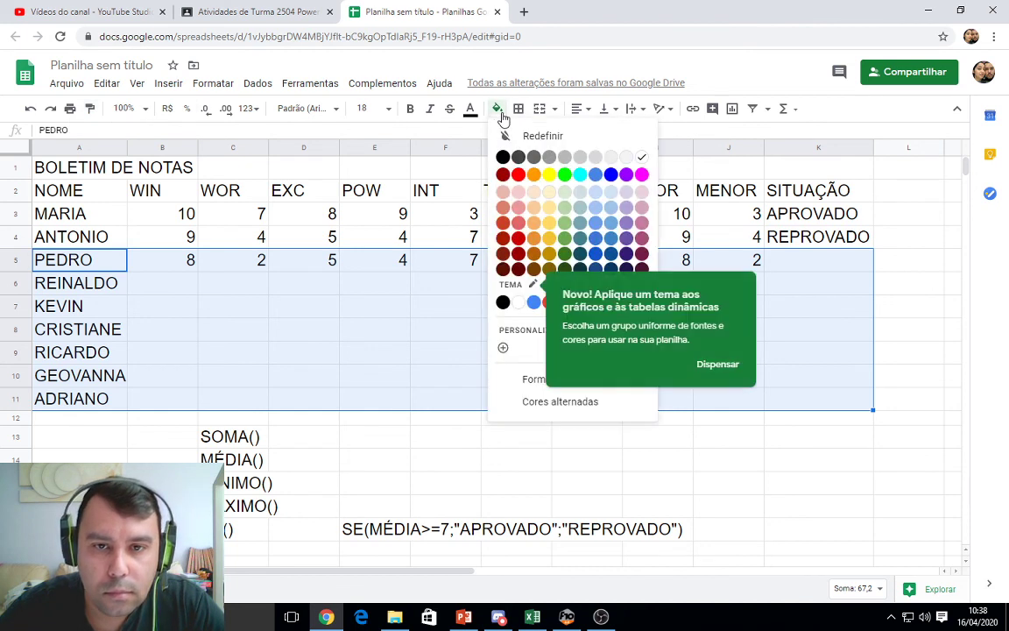
pyautogui.click(564, 174)
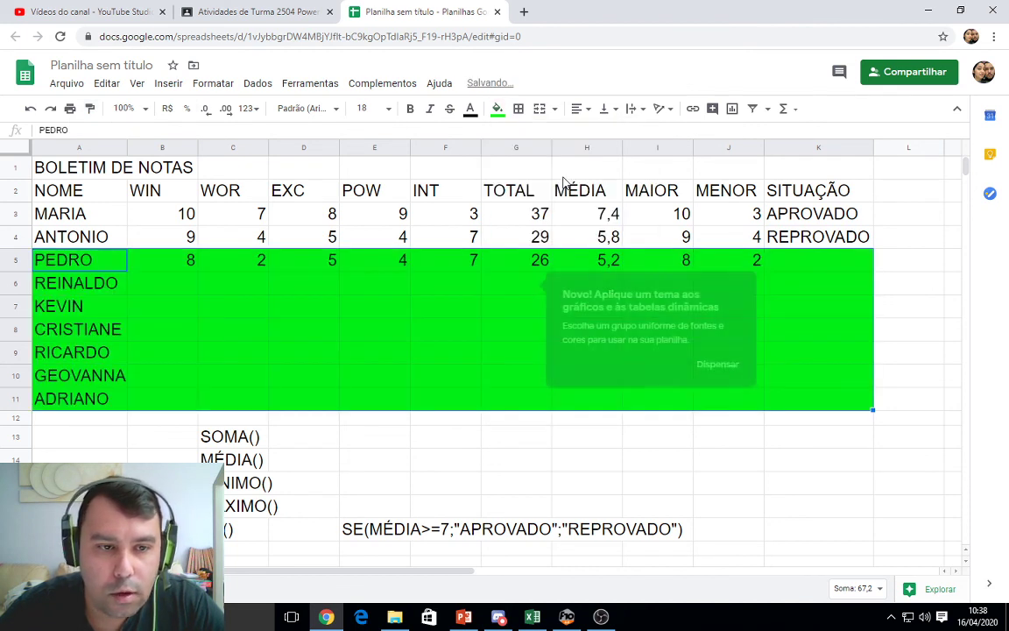
pyautogui.click(604, 330)
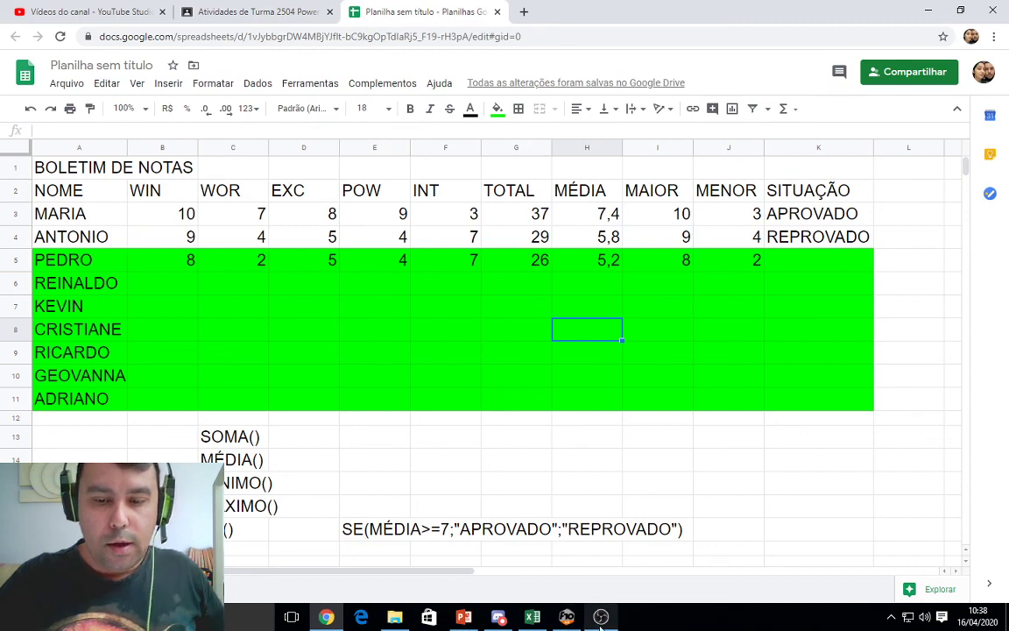
pyautogui.click(567, 617)
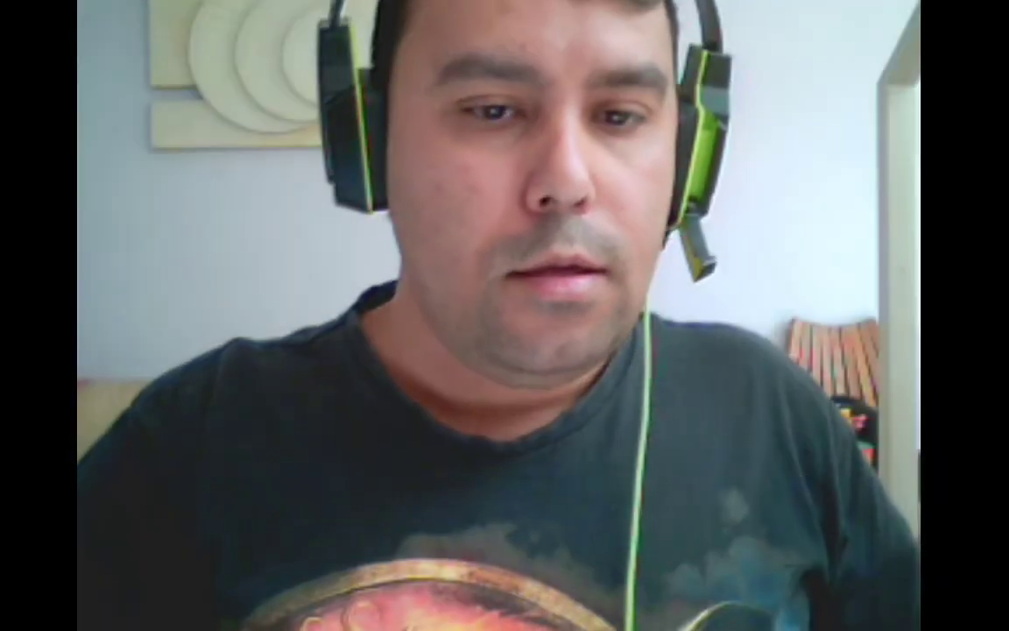